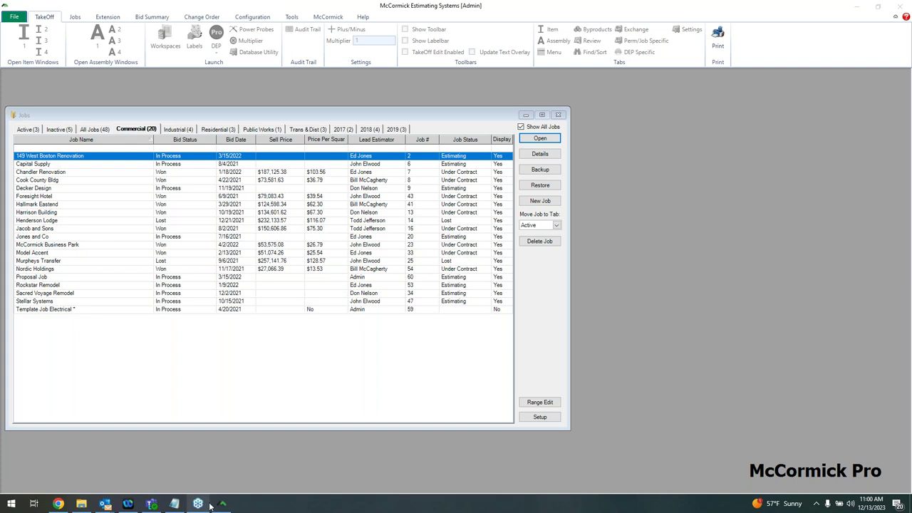
# Step: Show the presenter's contact note in Notepad, highlight the e-mail address, and put the note away
pyautogui.click(175, 503)
pyautogui.moveTo(599, 218); pyautogui.dragTo(626, 164)
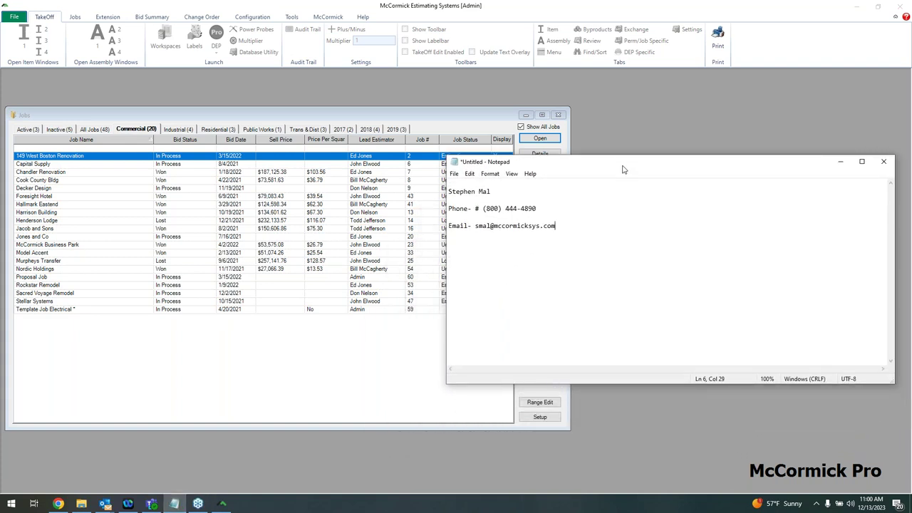
pyautogui.moveTo(557, 226); pyautogui.dragTo(475, 226)
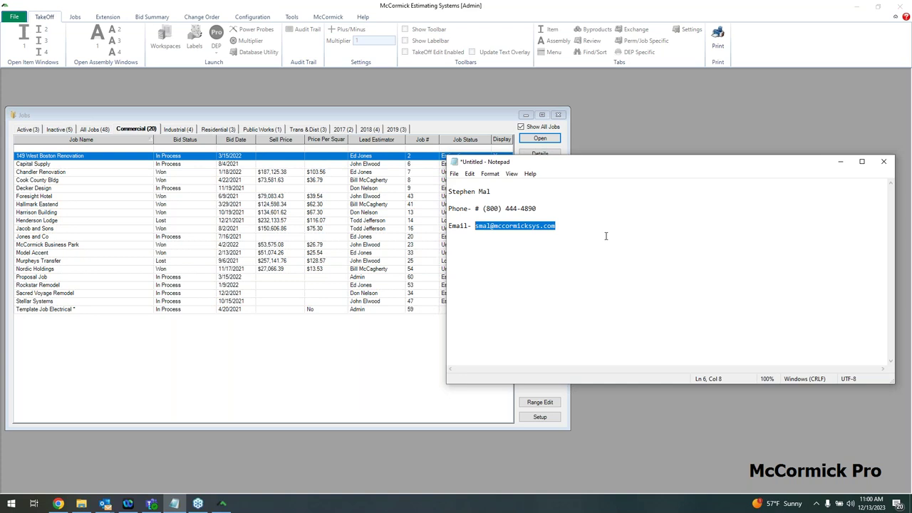
pyautogui.click(843, 162)
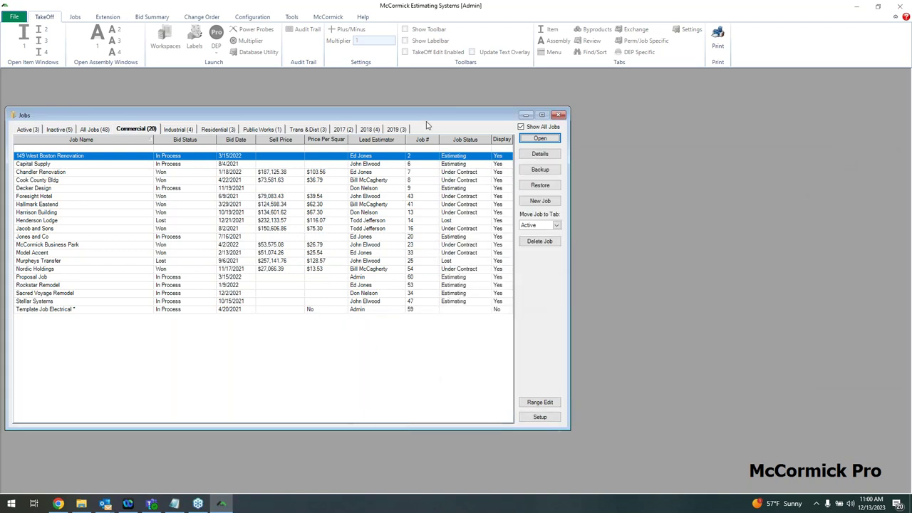
# Step: Sort the Commercial job list by bid status in descending order, with Won jobs first
pyautogui.moveTo(341, 120); pyautogui.dragTo(352, 122)
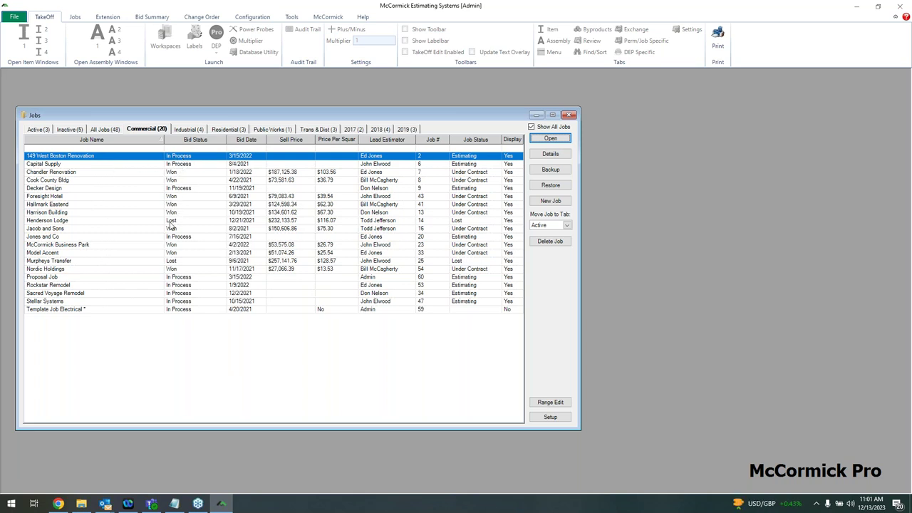
pyautogui.click(185, 142)
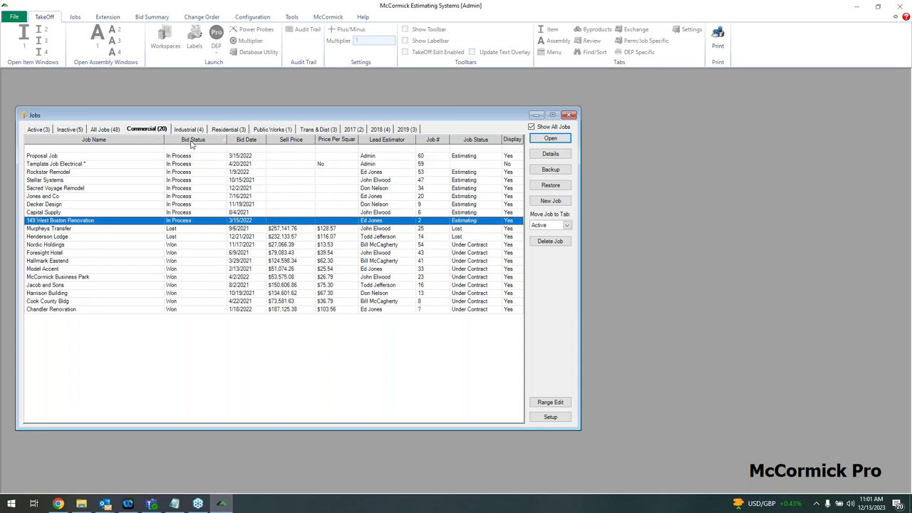
pyautogui.click(191, 142)
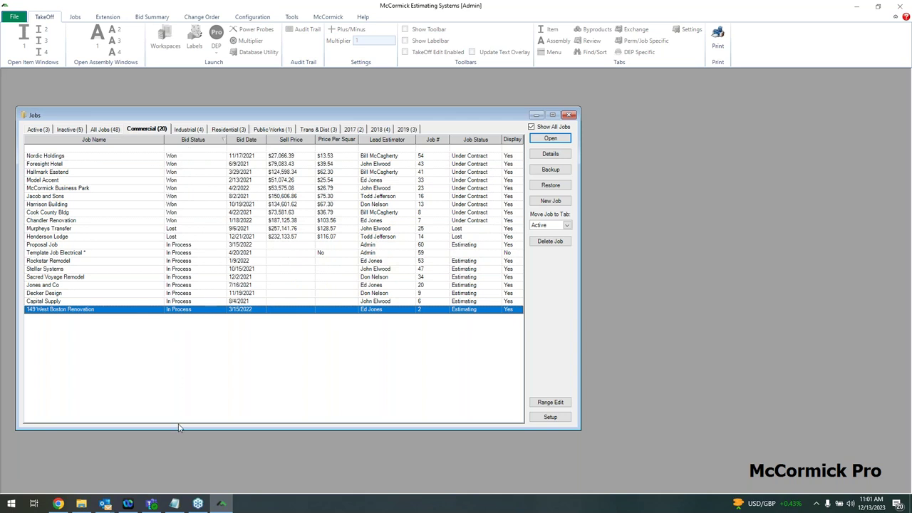
# Step: Filter the Commercial jobs by a lead estimator's first name, and clear the filter
pyautogui.click(93, 149)
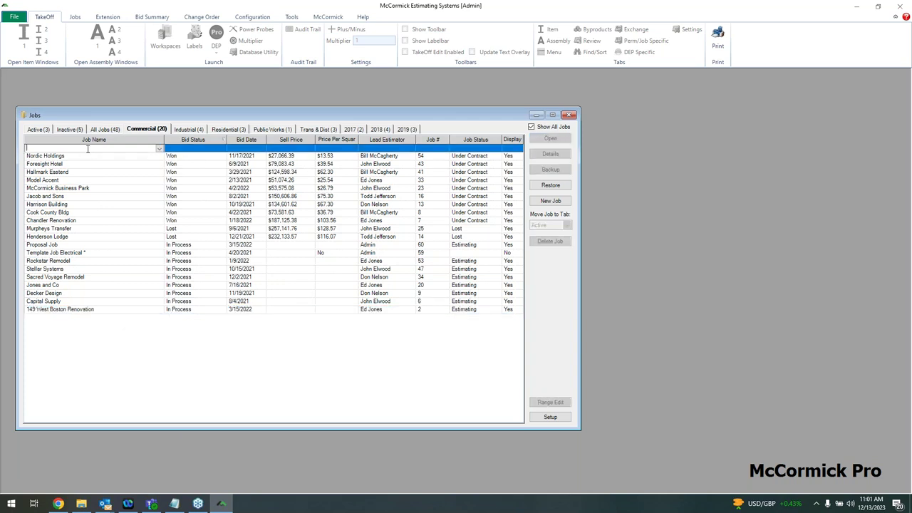
pyautogui.click(392, 149)
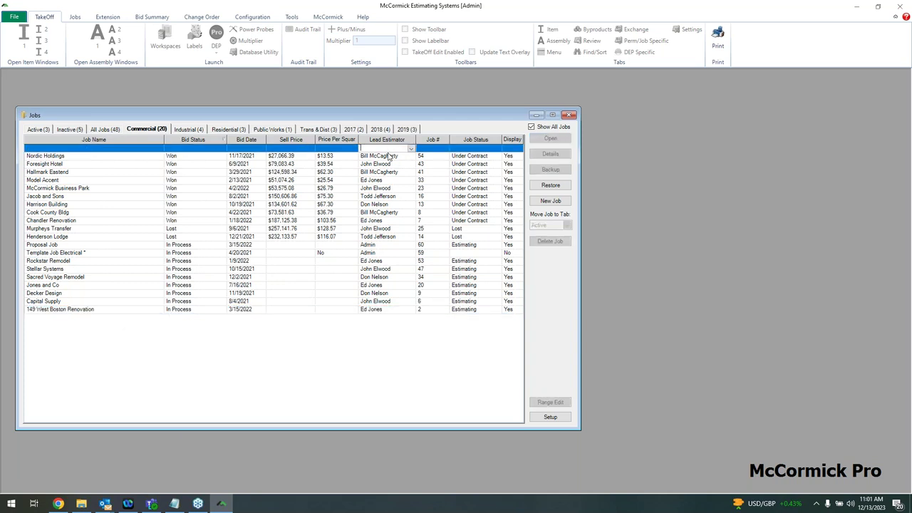
pyautogui.write('ed')
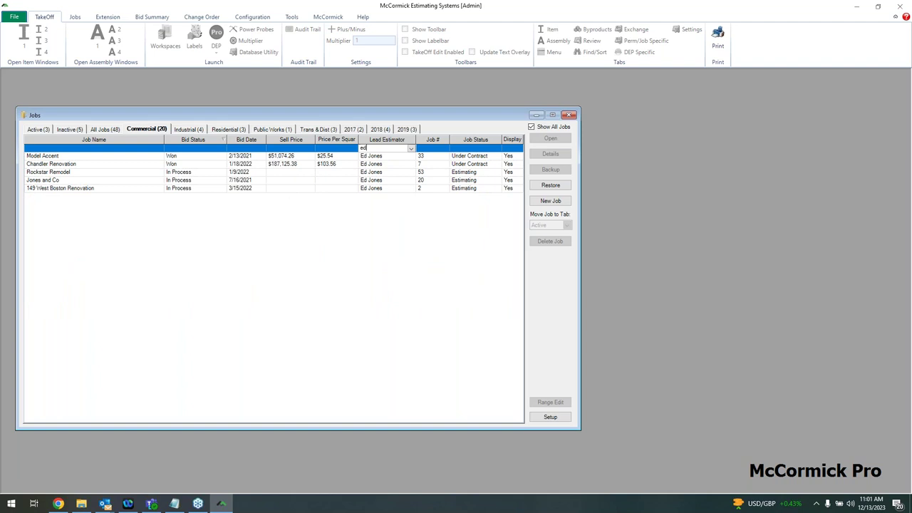
pyautogui.press('BackSpace')
pyautogui.press('BackSpace')
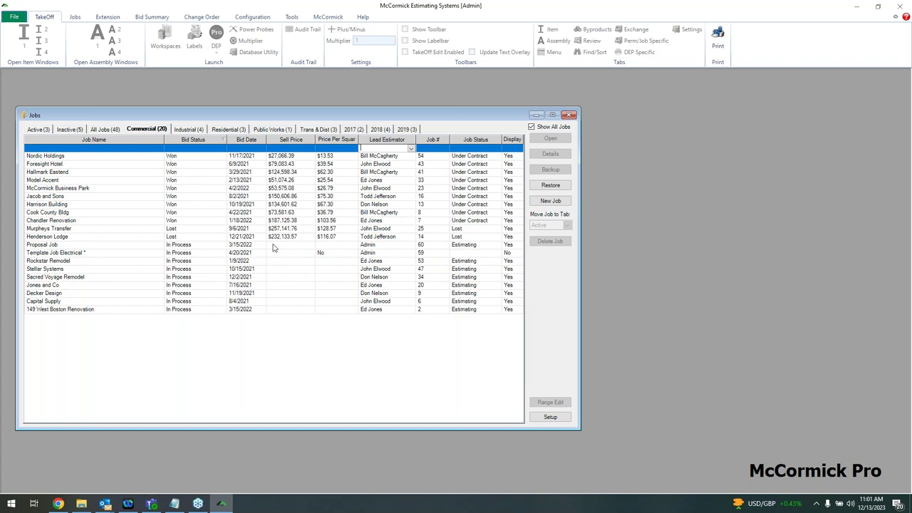
# Step: Compare the job lists in the Industrial, Residential and Commercial categories, ending on Residential
pyautogui.click(195, 133)
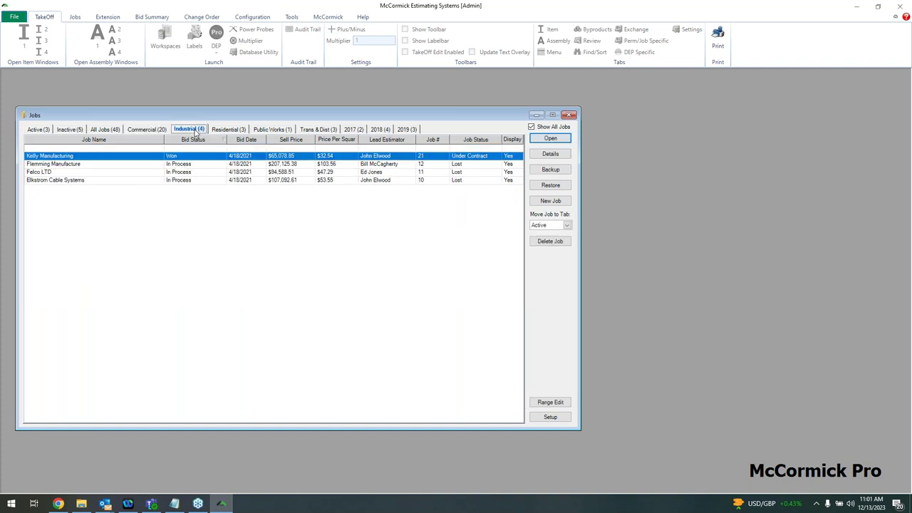
pyautogui.click(219, 132)
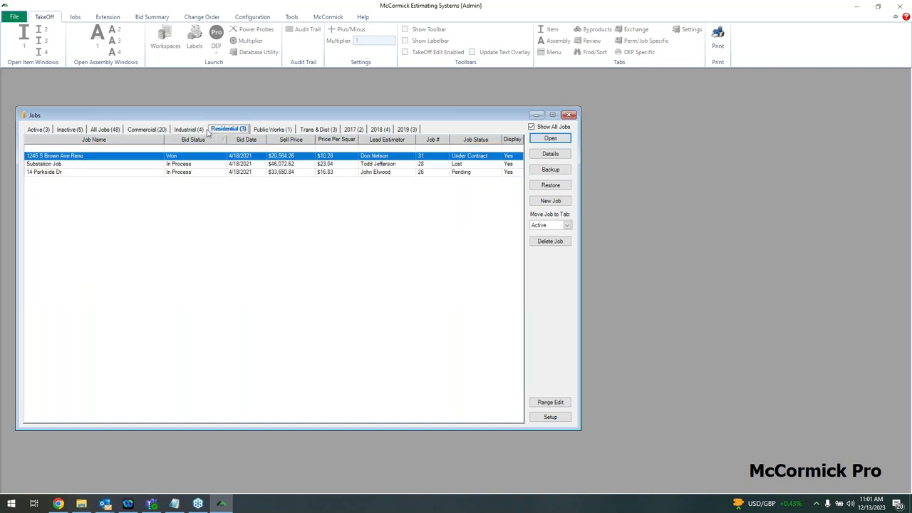
pyautogui.click(161, 134)
pyautogui.click(195, 134)
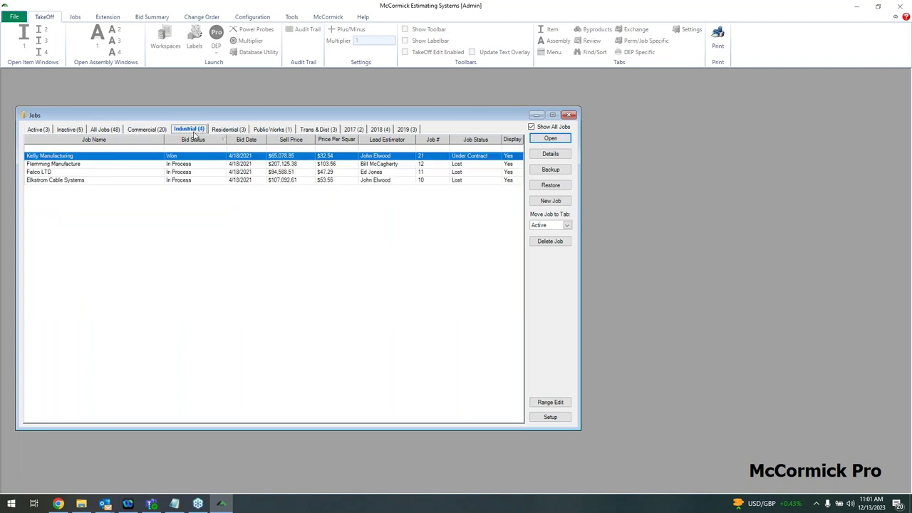
pyautogui.click(218, 131)
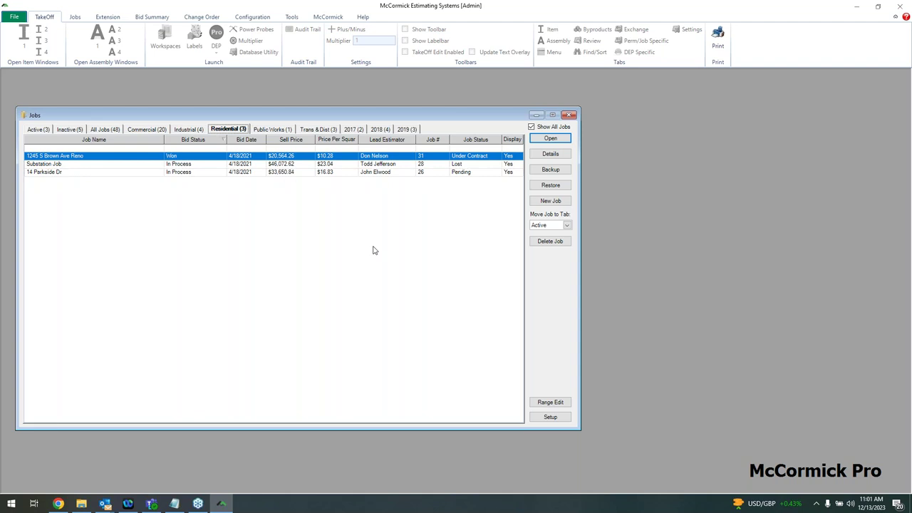
# Step: Review the job screen setup's category list and its available and current job details, and close the setup
pyautogui.click(539, 418)
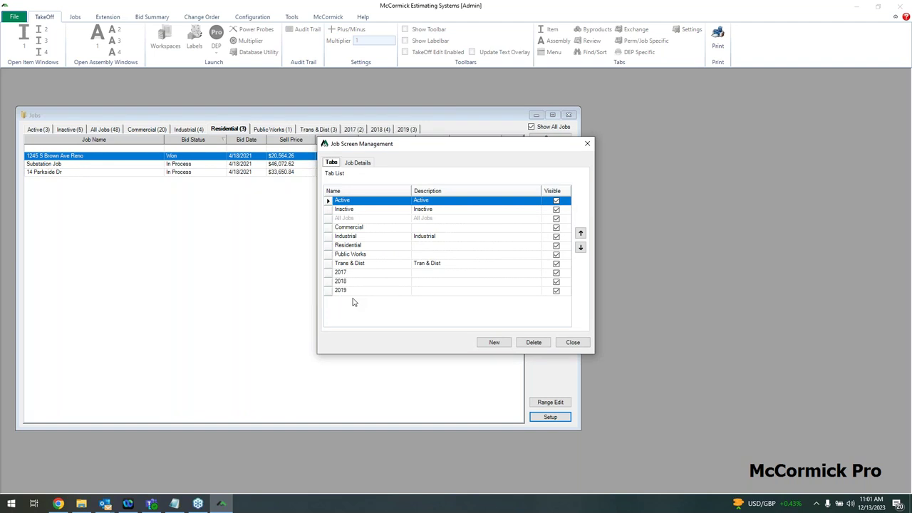
pyautogui.click(358, 162)
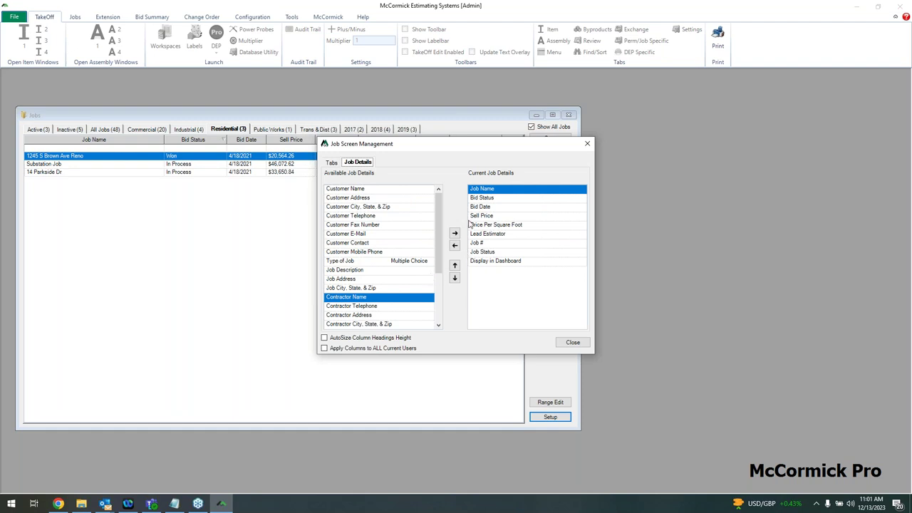
pyautogui.click(563, 344)
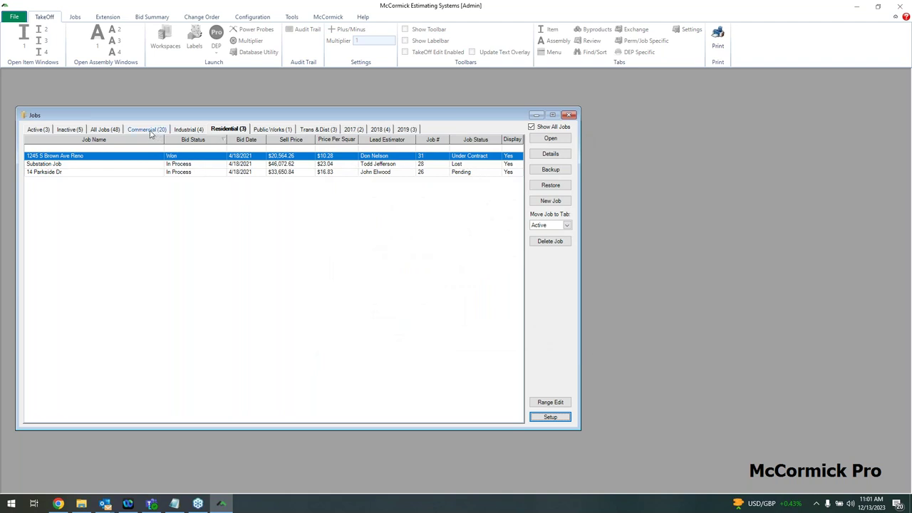
# Step: Open the details of 149 West Boston Renovation from the list of all jobs and look through its information fields
pyautogui.click(114, 132)
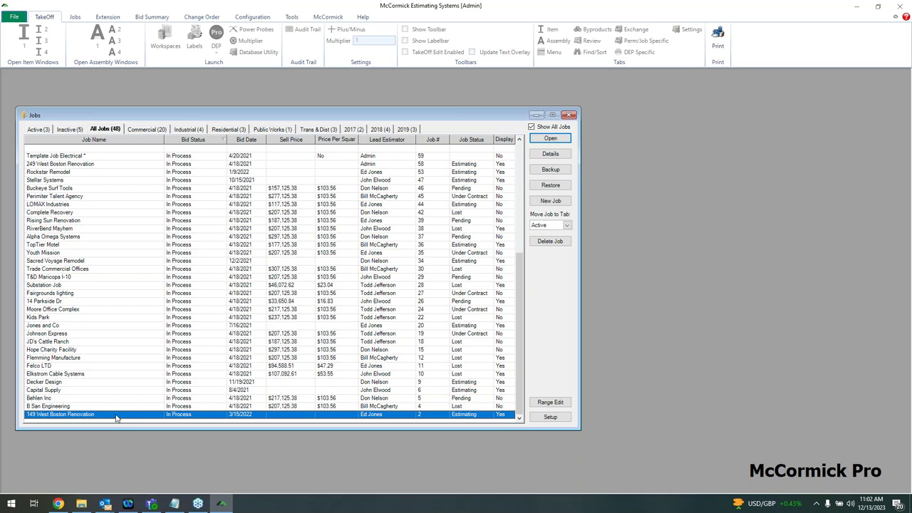
pyautogui.click(543, 156)
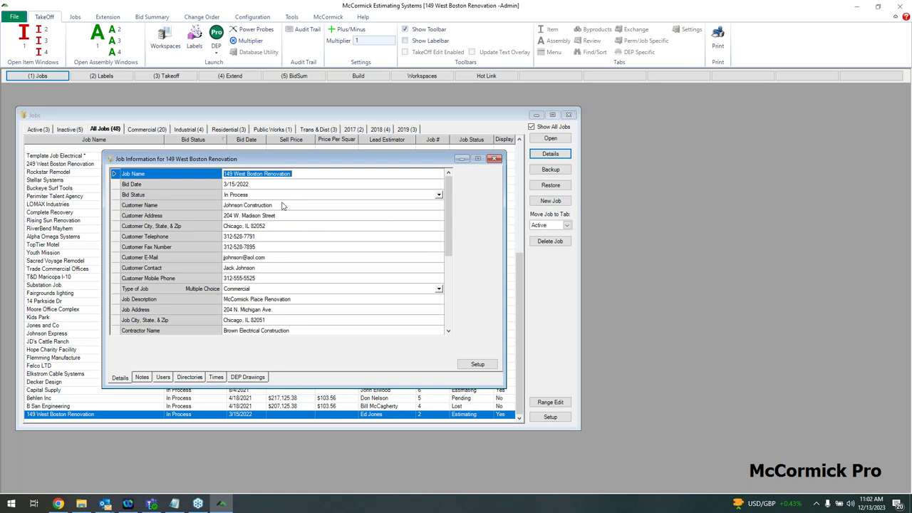
pyautogui.scroll(-1, 283, 205)
pyautogui.scroll(-1, 271, 214)
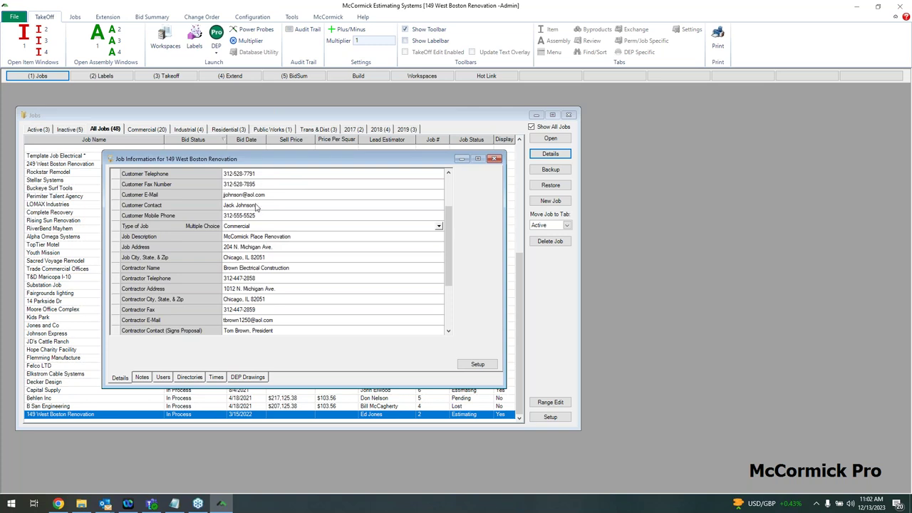
pyautogui.scroll(-1, 269, 243)
pyautogui.scroll(2, 269, 271)
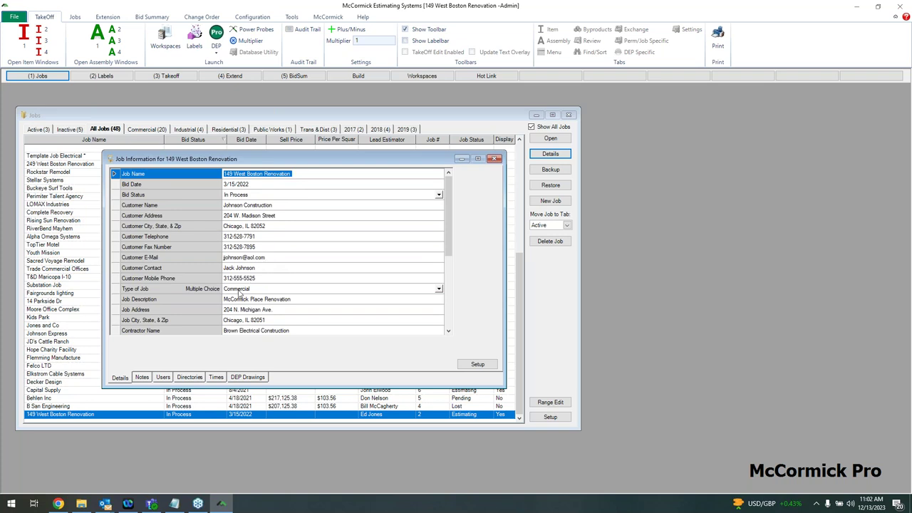
# Step: Show the job's DEP drawings and look through the Blank Drawings, Low Volt, Lighting and Power folders
pyautogui.click(249, 378)
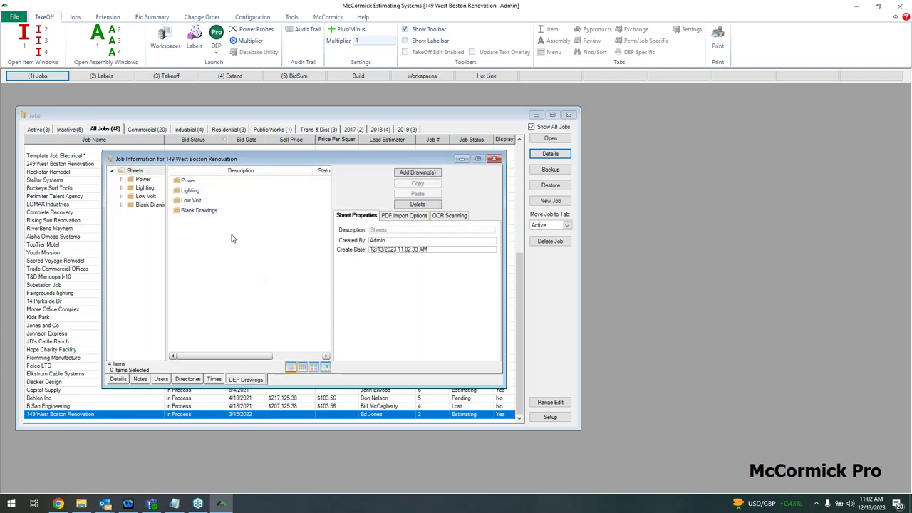
pyautogui.click(150, 207)
pyautogui.click(152, 197)
pyautogui.click(150, 189)
pyautogui.click(146, 179)
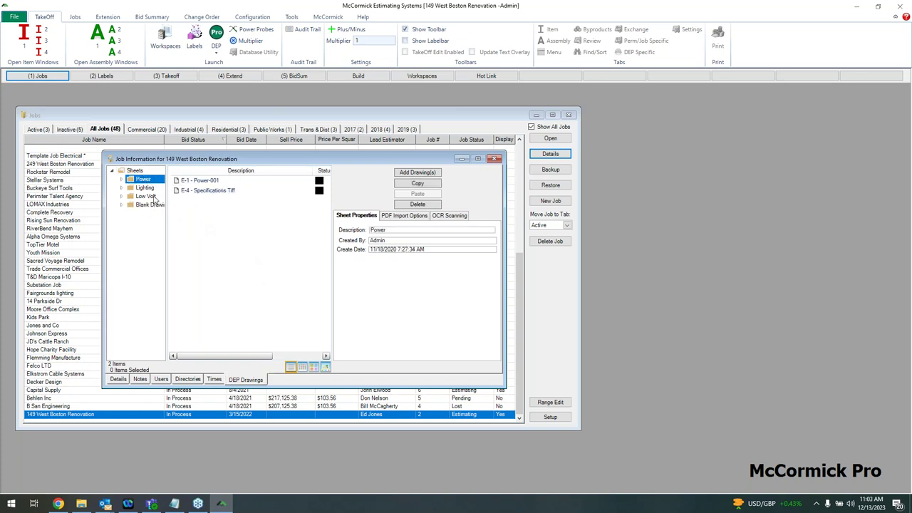
# Step: Add a new folder under Sheets and name it Revised plans
pyautogui.click(145, 173)
pyautogui.rightClick(145, 174)
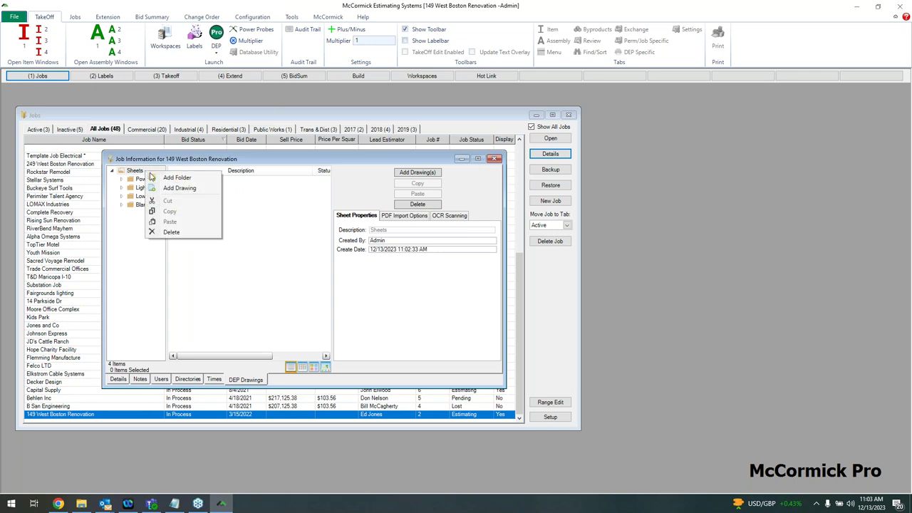
pyautogui.click(175, 178)
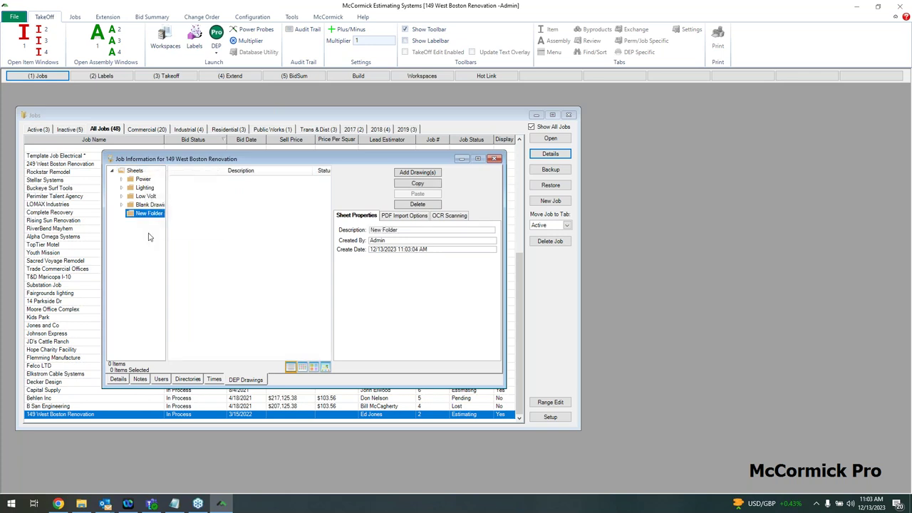
pyautogui.tripleClick(398, 230)
pyautogui.write('Pevis')
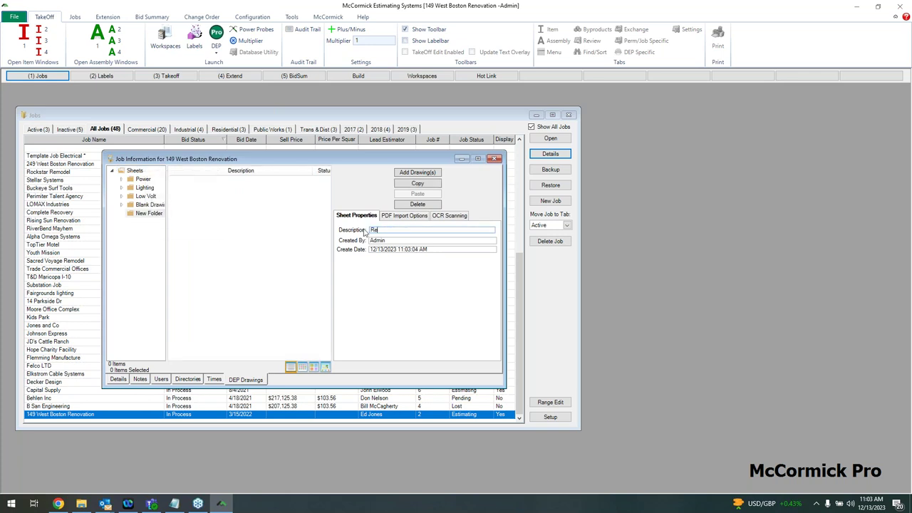
pyautogui.write('n')
pyautogui.press('BackSpace')
pyautogui.write('ed plans')
pyautogui.press('Return')
# Step: Load the ten files from Blank Mccormick Drawing.pdf through WWK1-ELE04-00002.pdf into the Drawing Importer for the Power folder
pyautogui.click(148, 204)
pyautogui.click(146, 188)
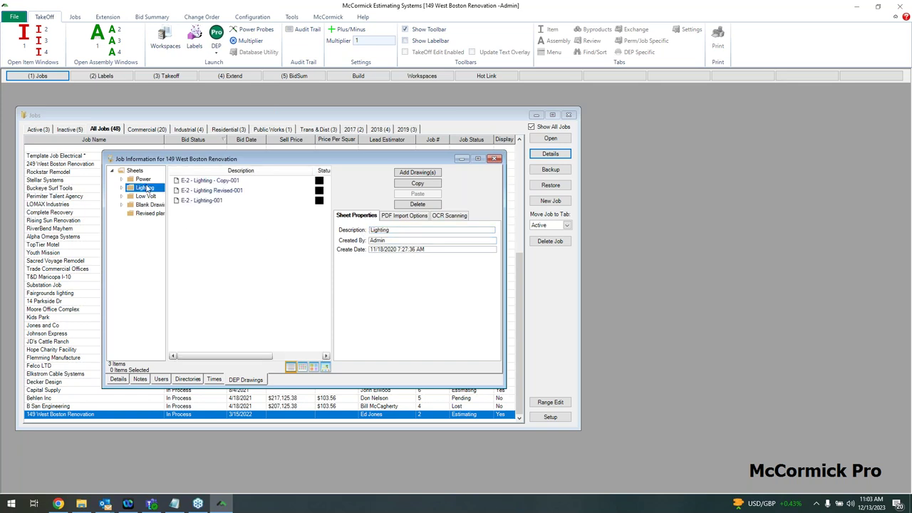
pyautogui.click(148, 181)
pyautogui.click(408, 176)
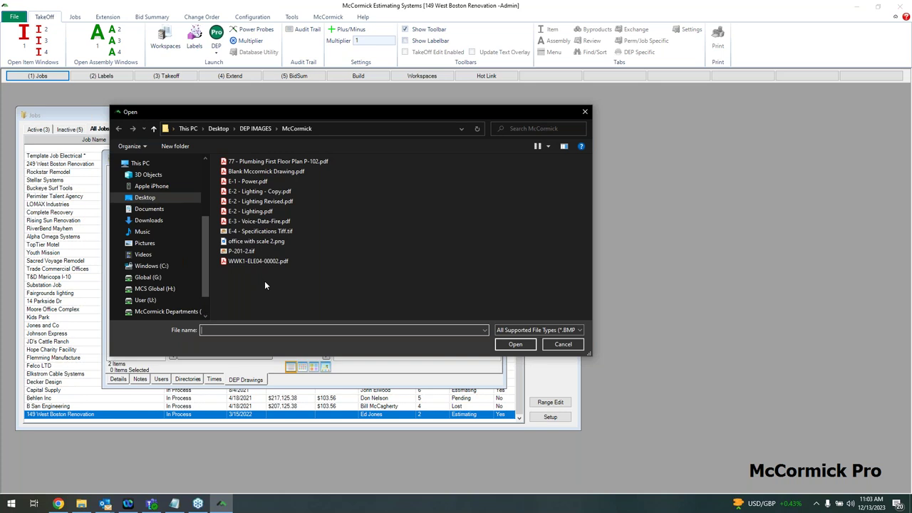
pyautogui.moveTo(264, 280); pyautogui.dragTo(328, 170)
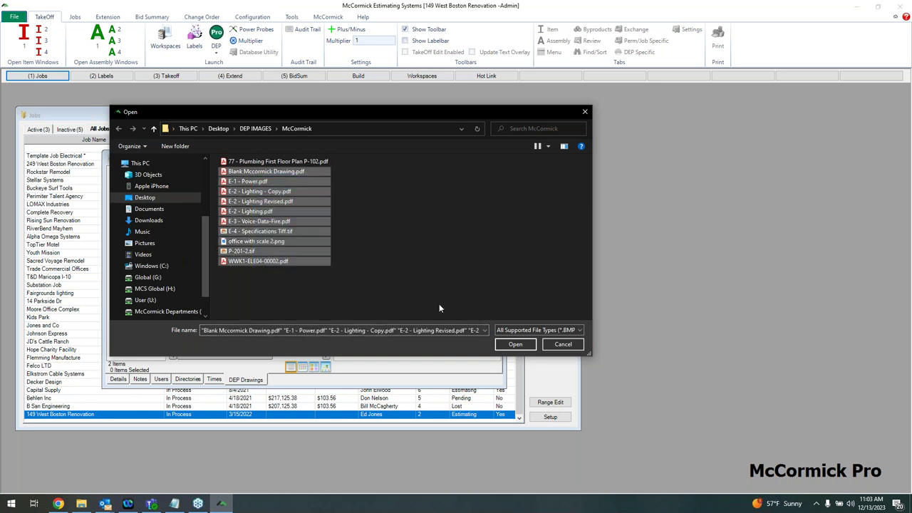
pyautogui.click(516, 344)
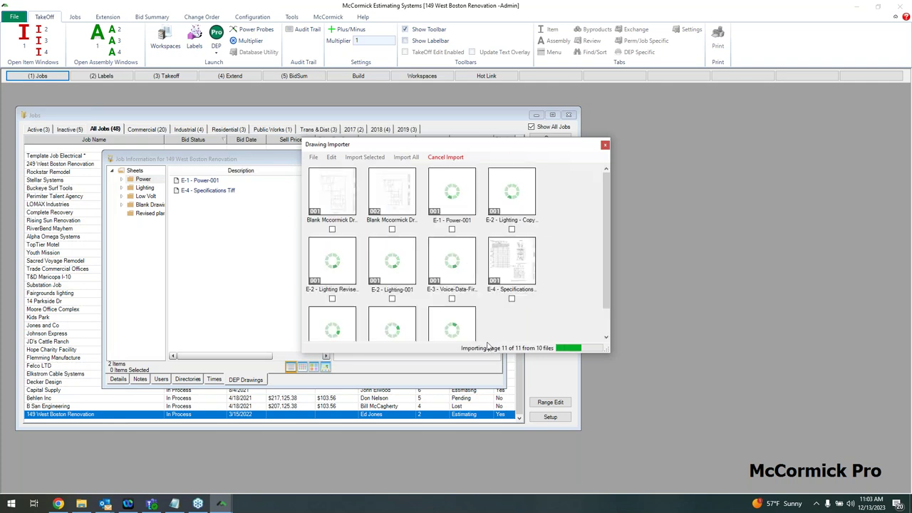
# Step: Enlarge the Drawing Importer and preview the E-2 - Lighting - Copy sheet, closing the preview when finished
pyautogui.moveTo(614, 359); pyautogui.dragTo(651, 401)
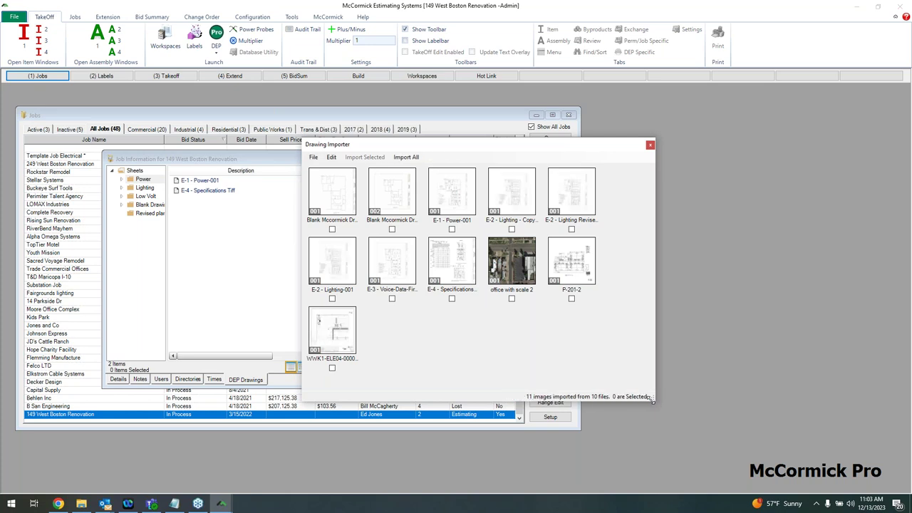
pyautogui.doubleClick(512, 203)
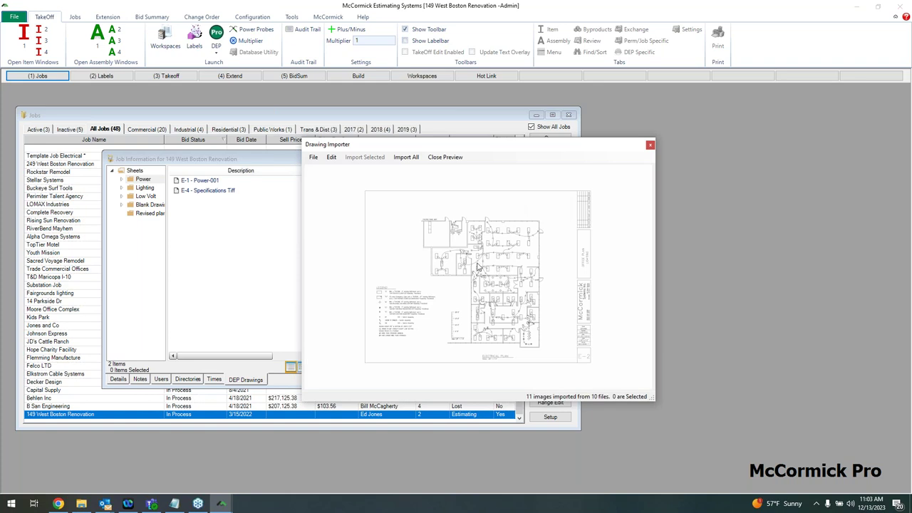
pyautogui.click(458, 158)
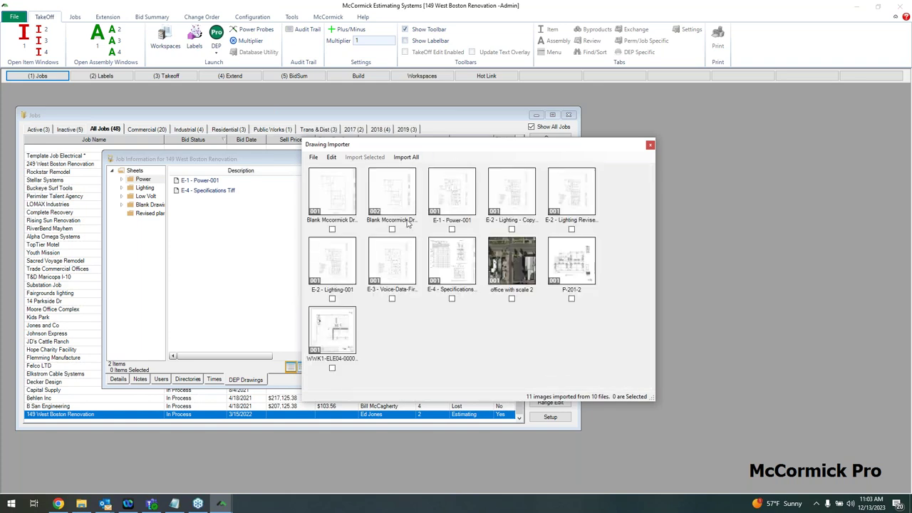
# Step: Mark the second Blank Mccormick Drawing page, E-2 - Lighting-001 and office with scale 2, and import all loaded drawings into the job
pyautogui.click(392, 229)
pyautogui.click(332, 298)
pyautogui.click(511, 299)
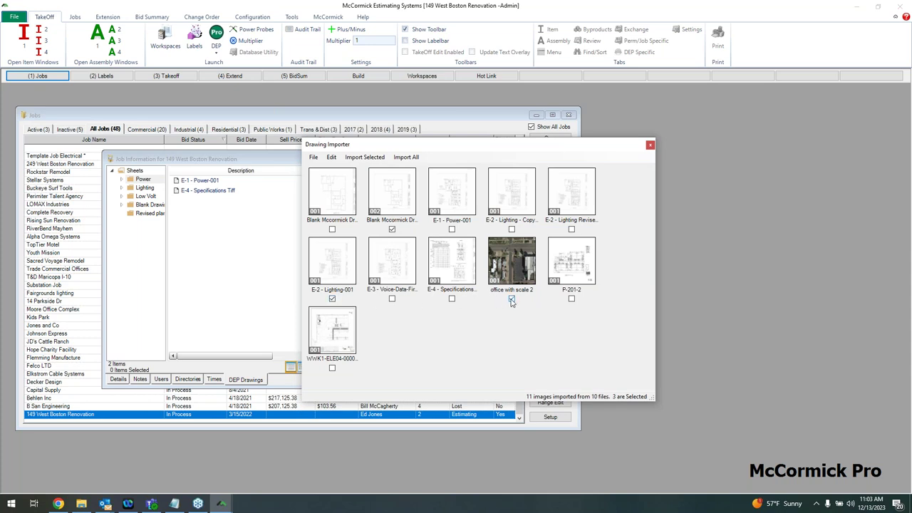
pyautogui.click(415, 158)
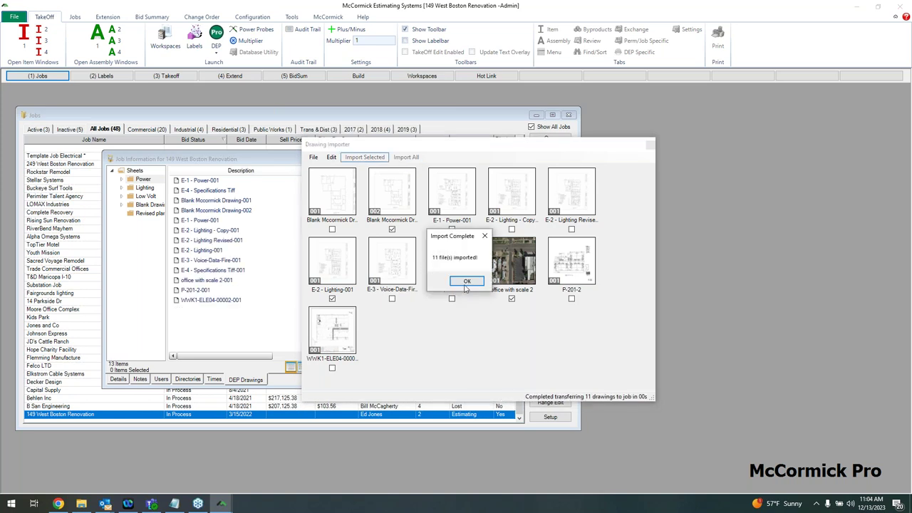
# Step: Dismiss the import confirmation and review the sheet properties of the first E-1 - Power-001 drawing in the Power folder
pyautogui.click(454, 288)
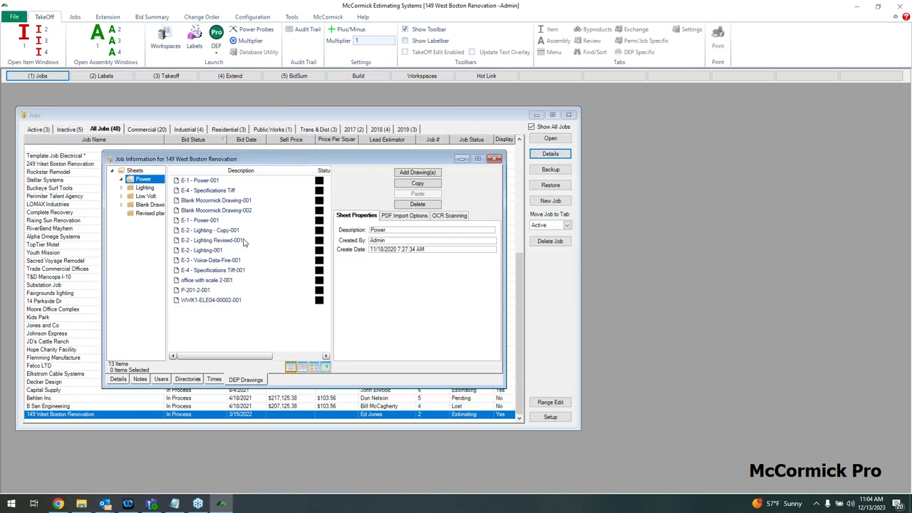
pyautogui.click(224, 183)
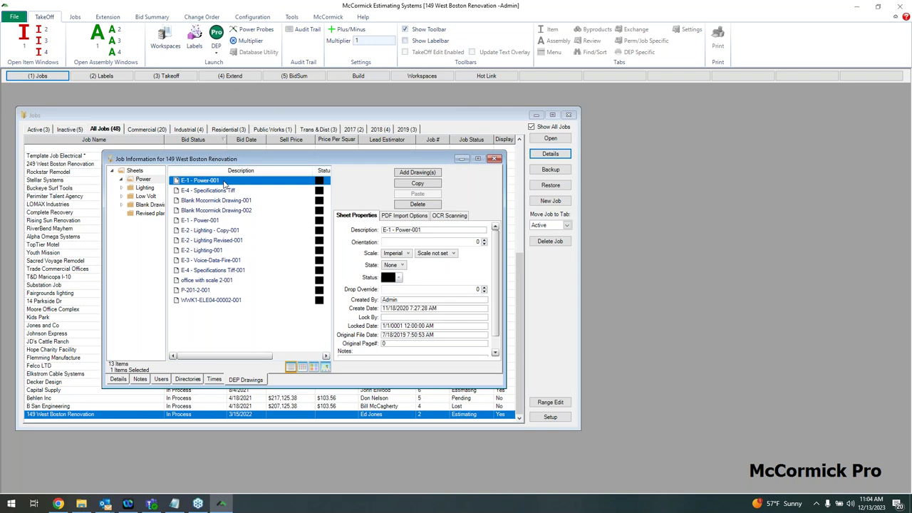
pyautogui.click(426, 229)
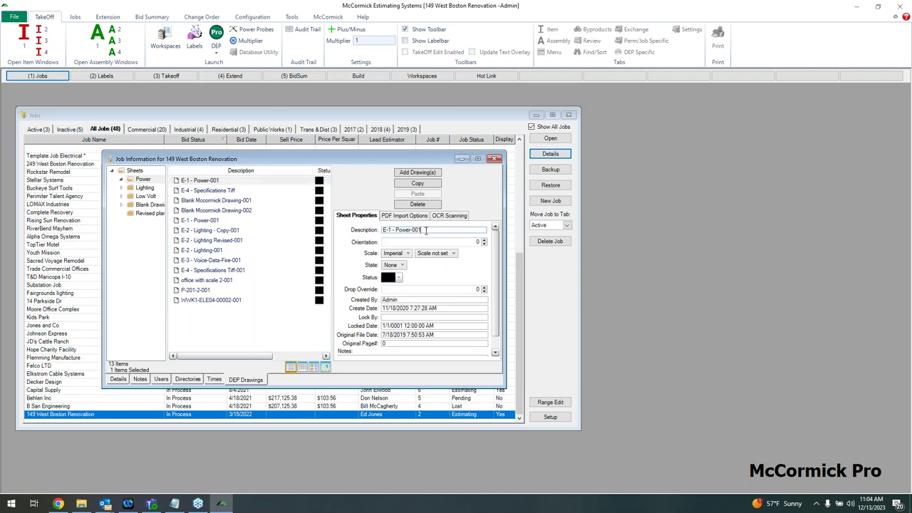
pyautogui.scroll(-1, 410, 310)
pyautogui.scroll(1, 407, 308)
pyautogui.scroll(-1, 379, 335)
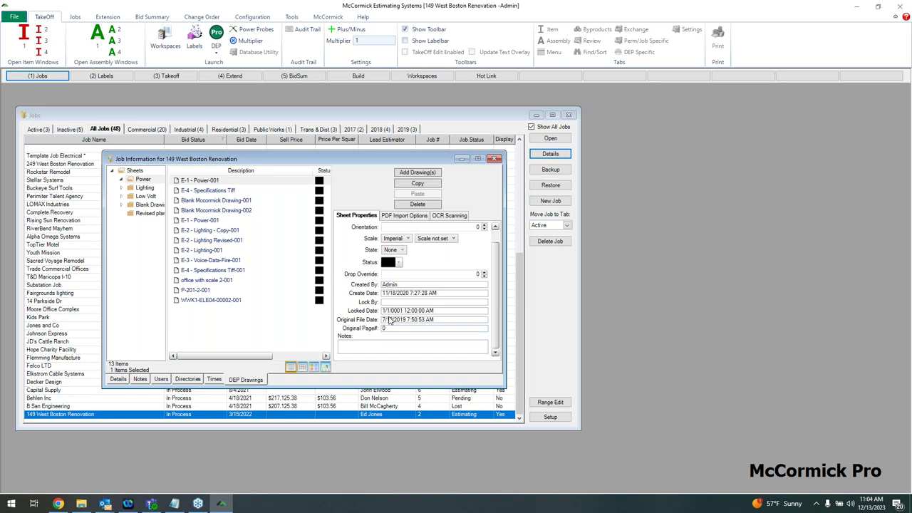
pyautogui.click(495, 159)
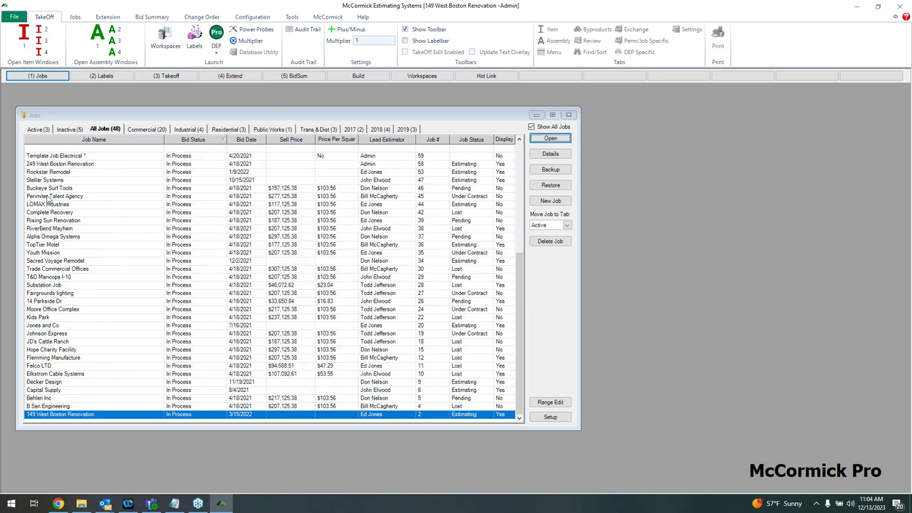
pyautogui.click(545, 140)
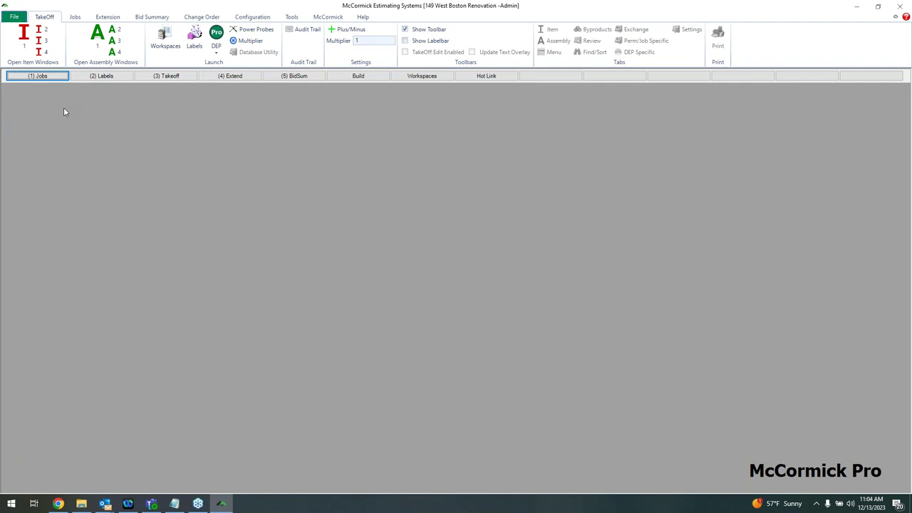
pyautogui.click(96, 76)
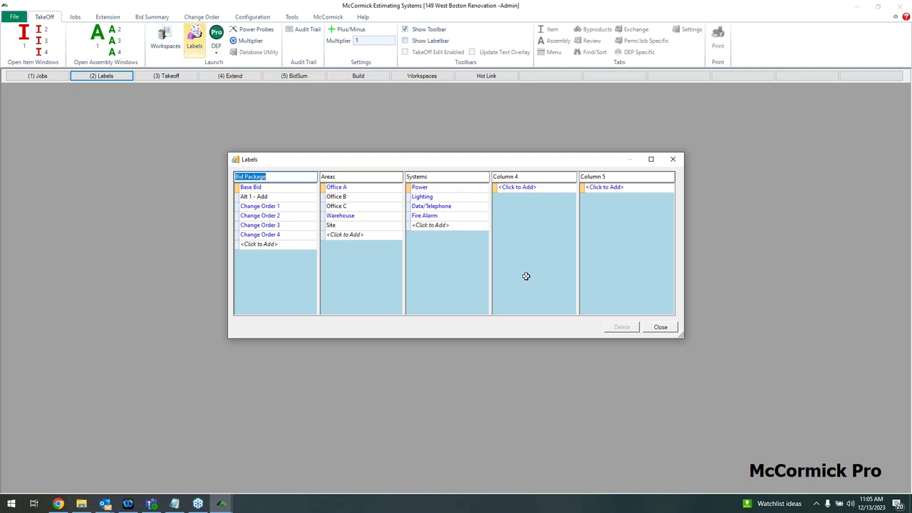
pyautogui.click(653, 328)
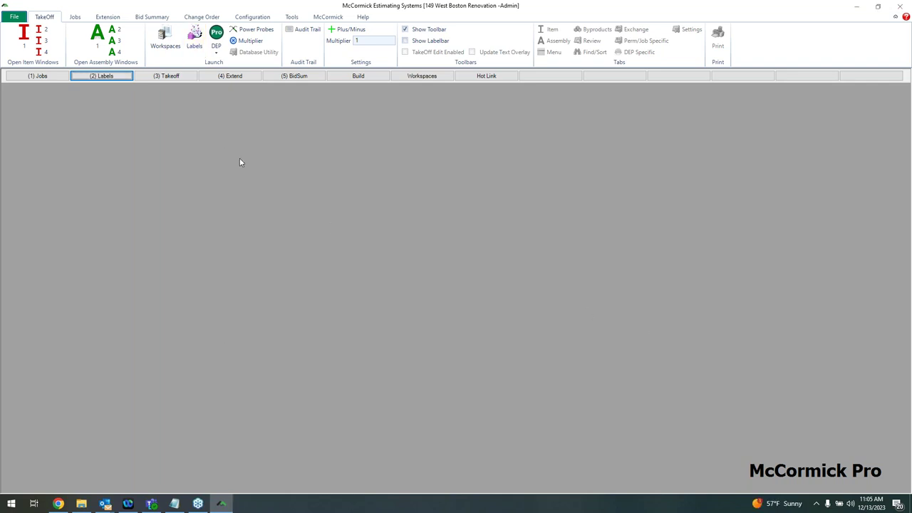
# Step: Open the takeoff workspace and choose the labels Base Bid, Office A and Power for the takeoff
pyautogui.click(166, 75)
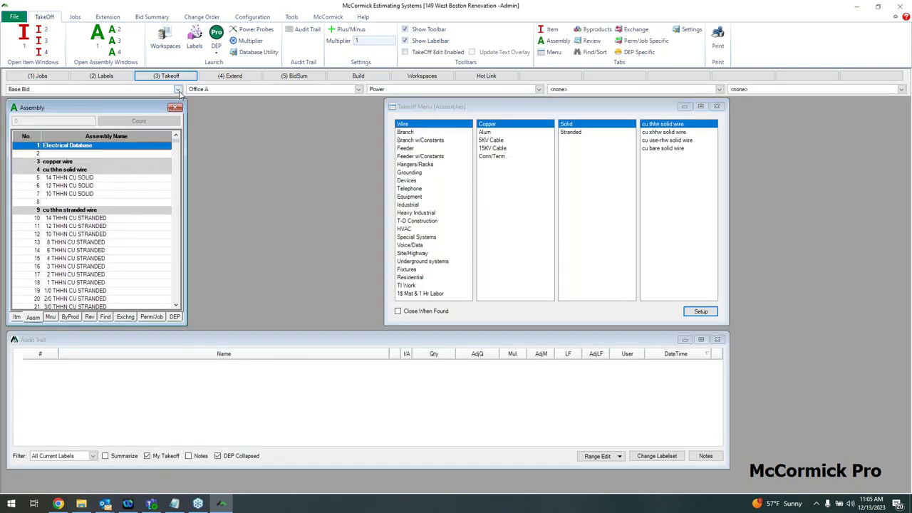
pyautogui.click(178, 90)
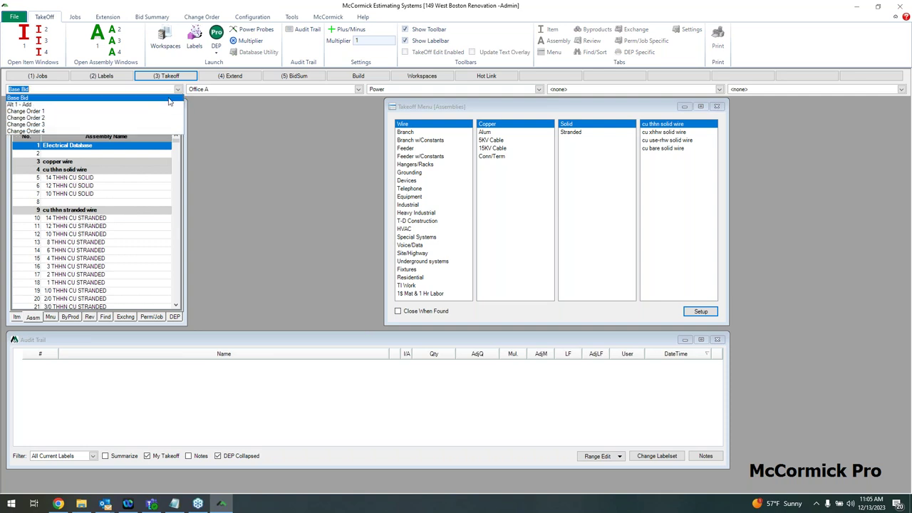
pyautogui.click(266, 105)
pyautogui.click(359, 89)
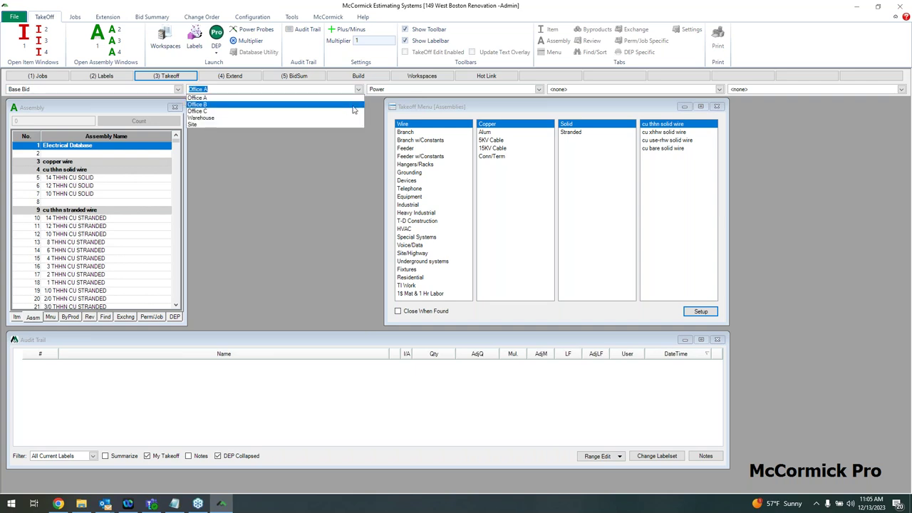
pyautogui.click(347, 99)
pyautogui.click(539, 89)
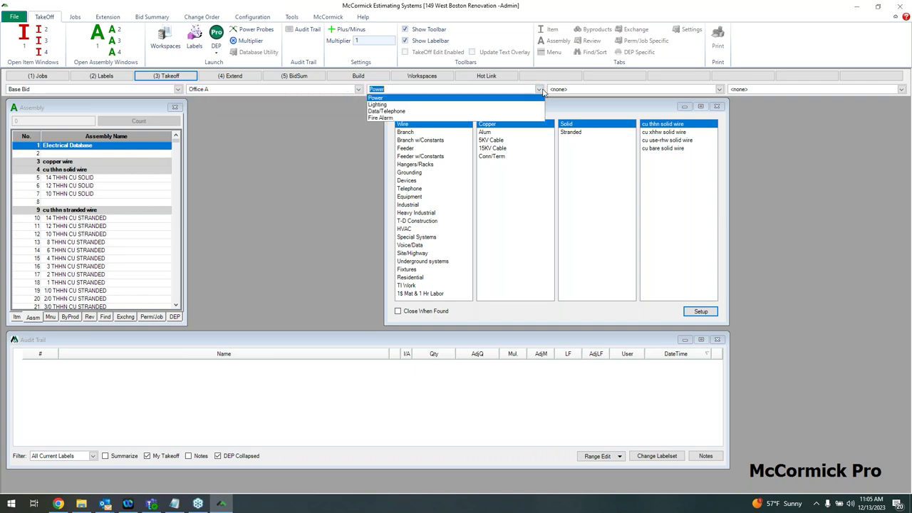
pyautogui.click(524, 100)
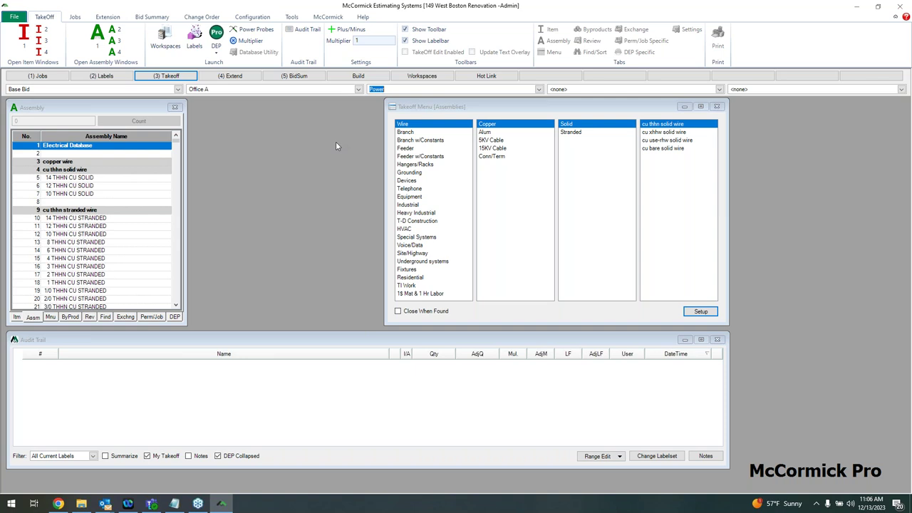
# Step: Compare the assembly and item databases, leave the item list displayed, and browse its copper wire entries
pyautogui.click(76, 108)
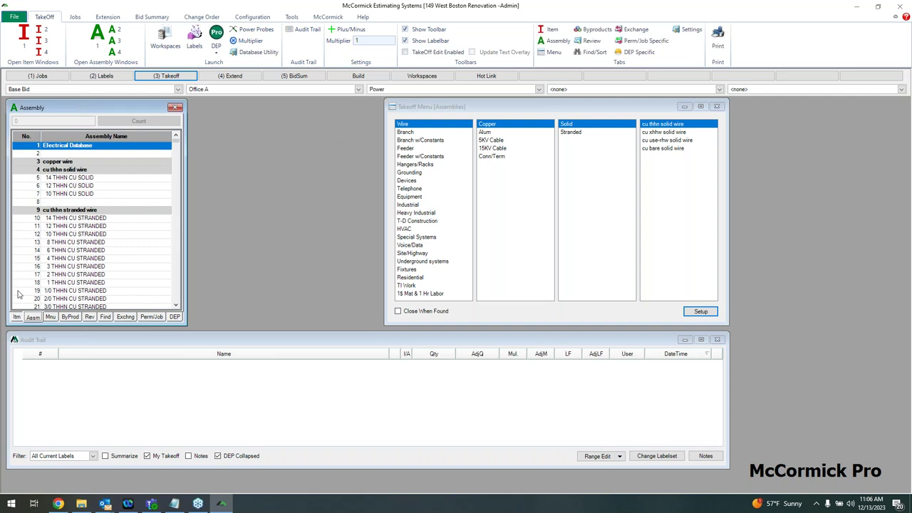
pyautogui.click(16, 318)
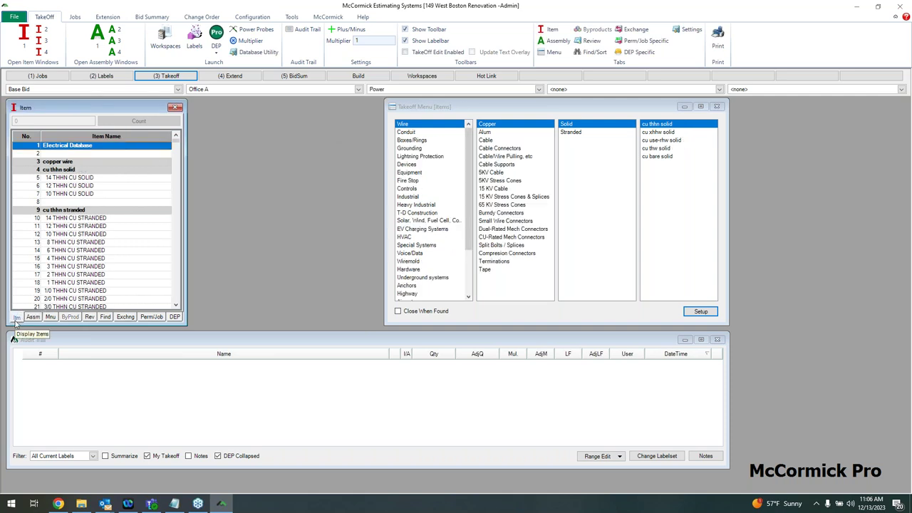
pyautogui.click(33, 317)
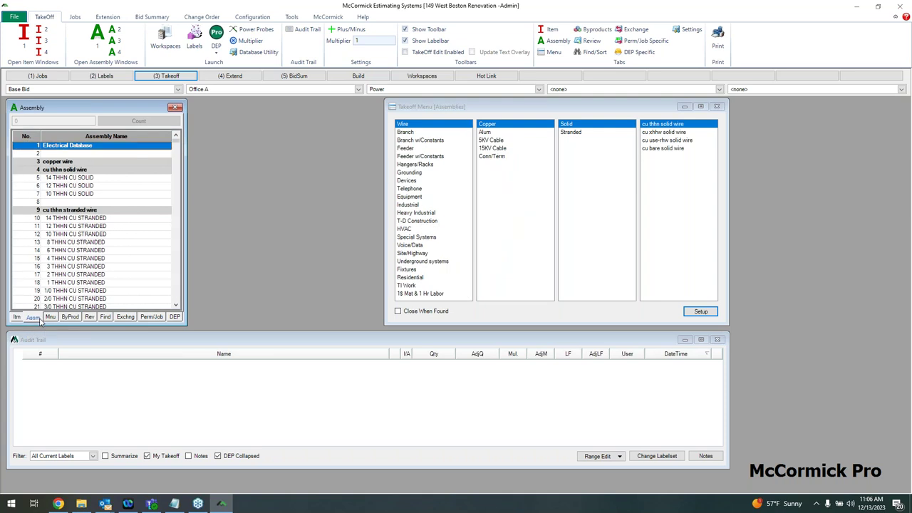
pyautogui.click(16, 318)
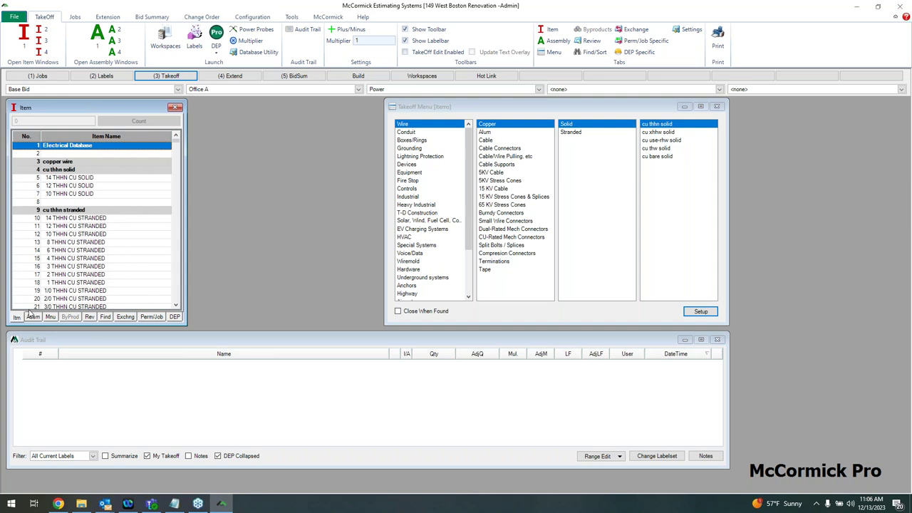
pyautogui.scroll(-12, 71, 266)
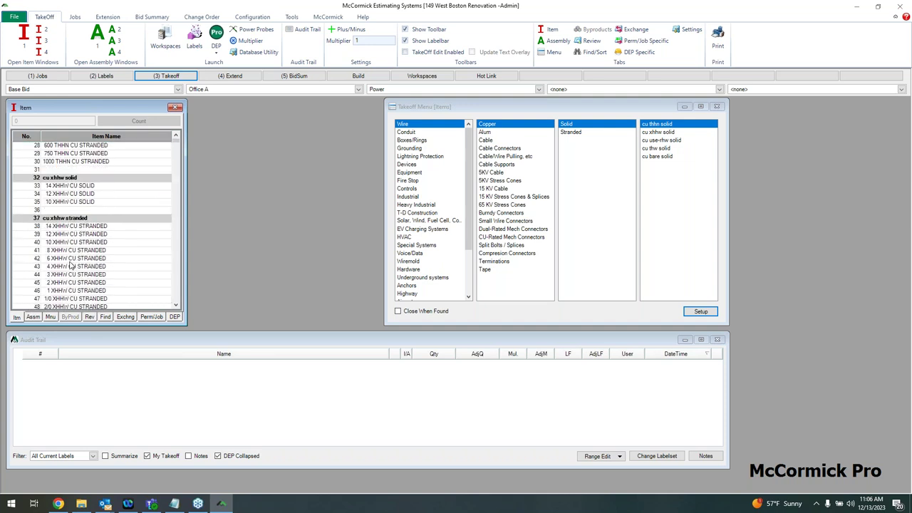
pyautogui.scroll(7, 71, 265)
# Step: Locate cu thhn stranded under Wire, Copper, Stranded and take off a quantity of 100 for 10 THHN CU STRANDED
pyautogui.click(446, 107)
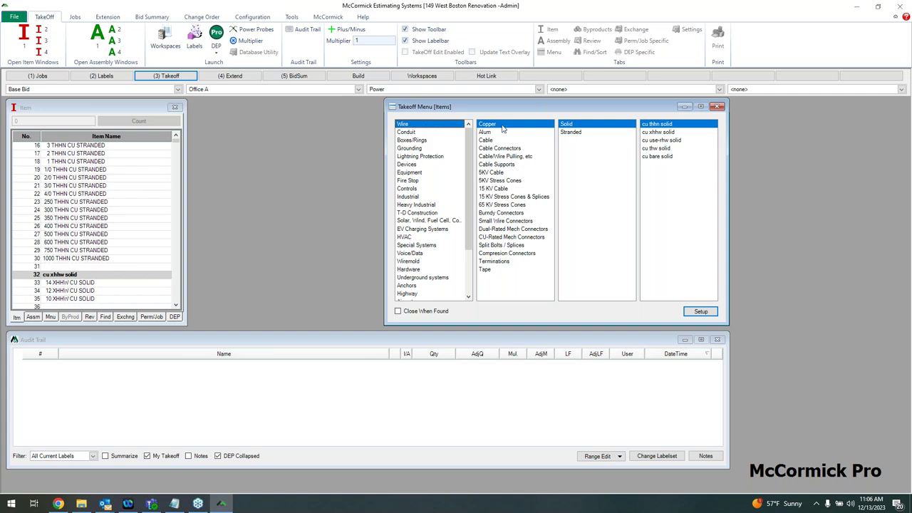
pyautogui.click(588, 133)
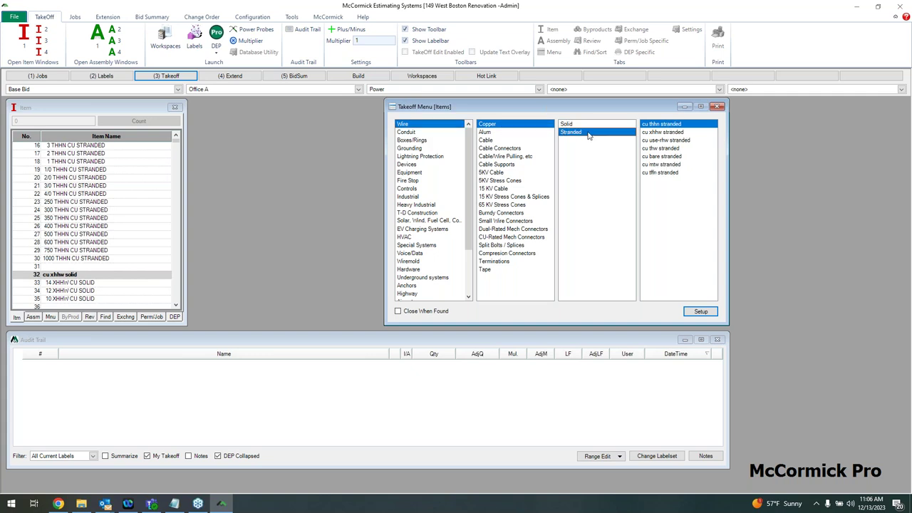
pyautogui.doubleClick(661, 125)
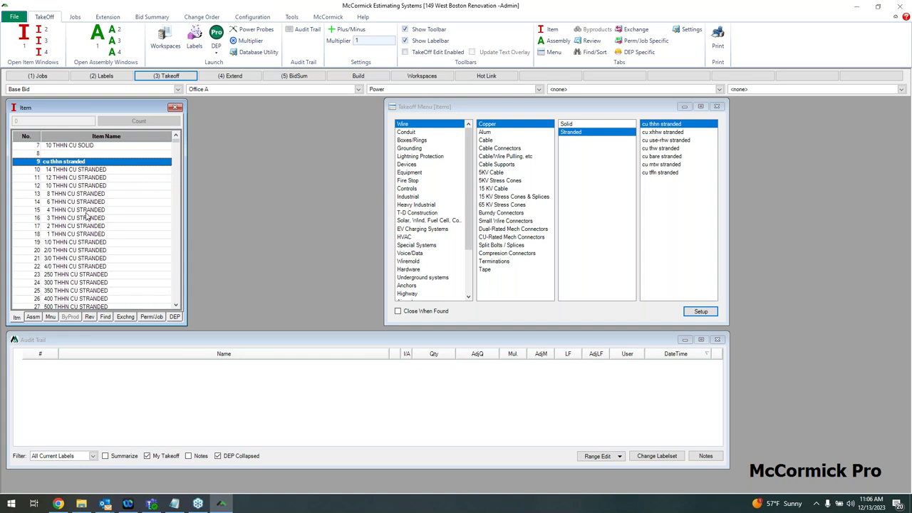
pyautogui.click(89, 185)
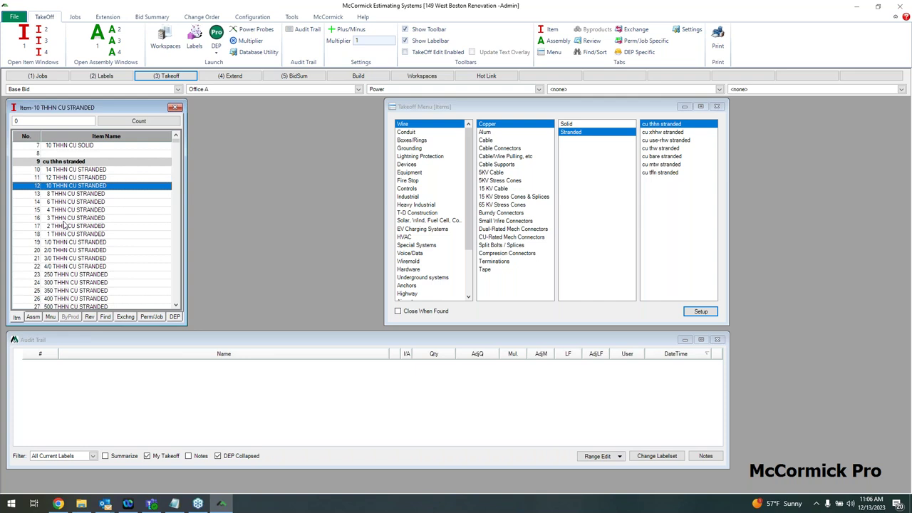
pyautogui.write('100')
pyautogui.press('Return')
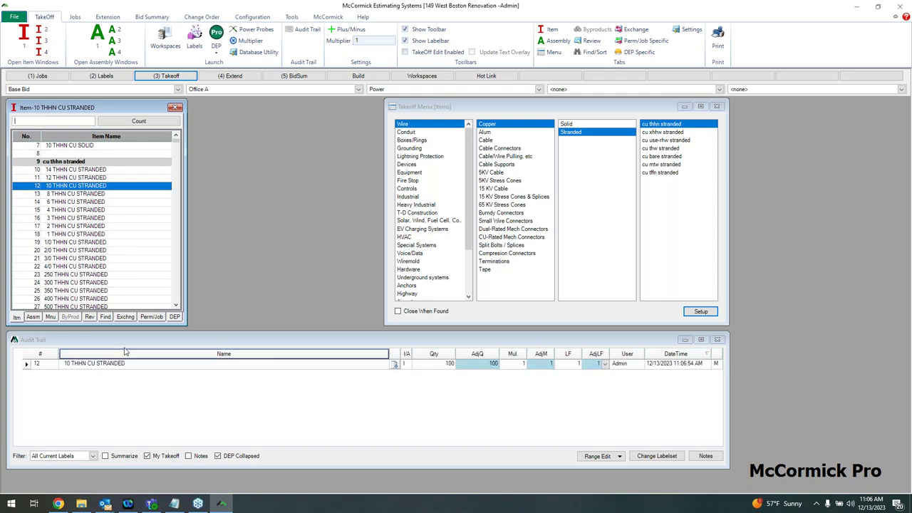
# Step: Examine the wire's Audit Trail entry and its item pricing and labor details, collapsing the details when finished
pyautogui.click(115, 374)
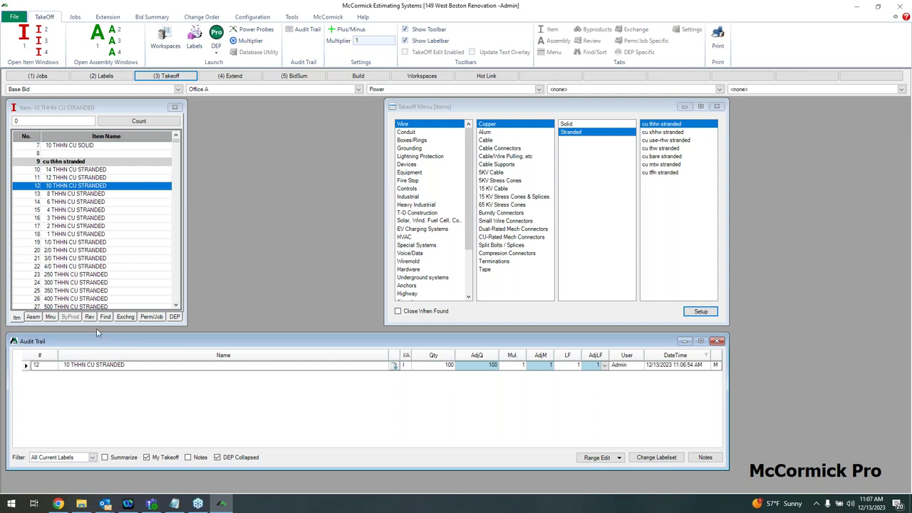
pyautogui.click(94, 318)
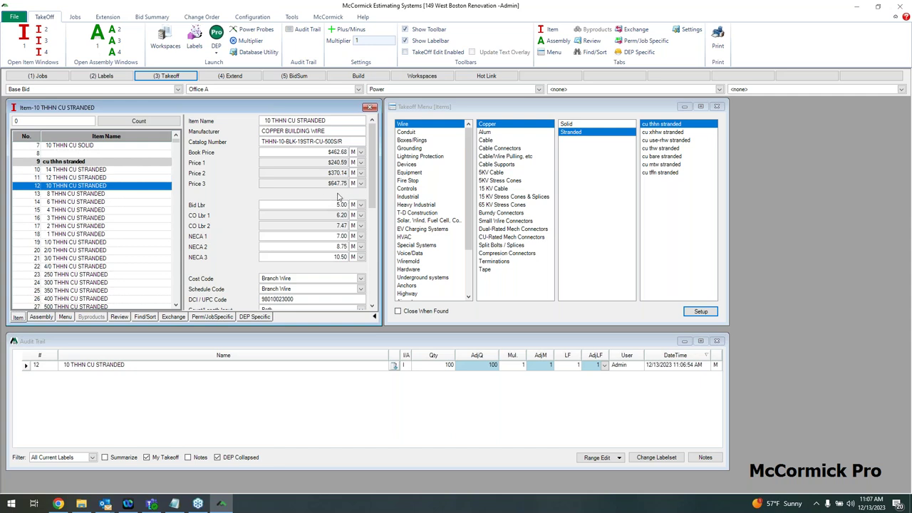
pyautogui.moveTo(378, 323); pyautogui.dragTo(73, 308)
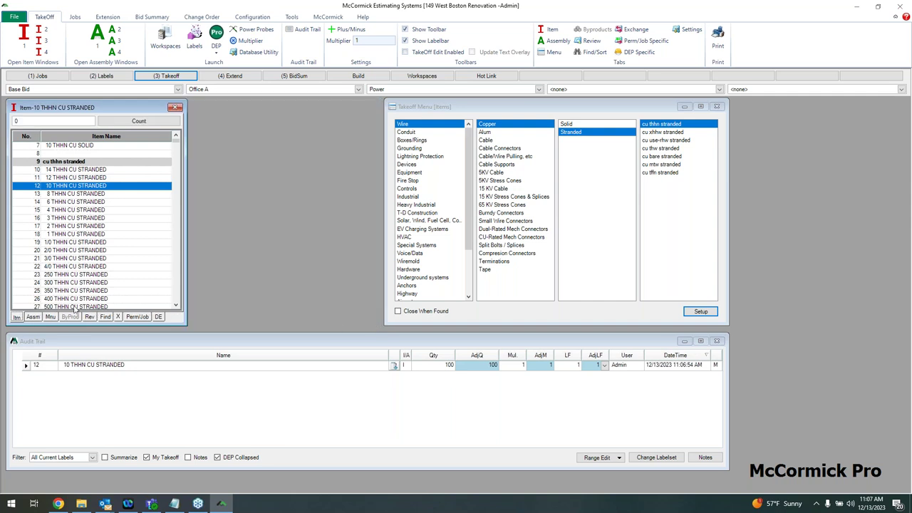
# Step: Switch to assemblies, locate the receptacles group under Devices, Standard Grade, and select the DUPLEX STD assembly
pyautogui.click(32, 317)
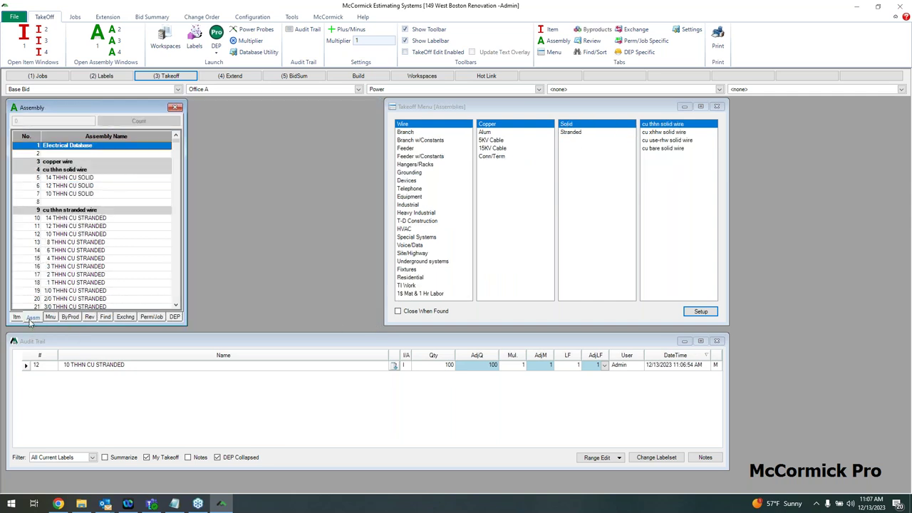
pyautogui.click(415, 108)
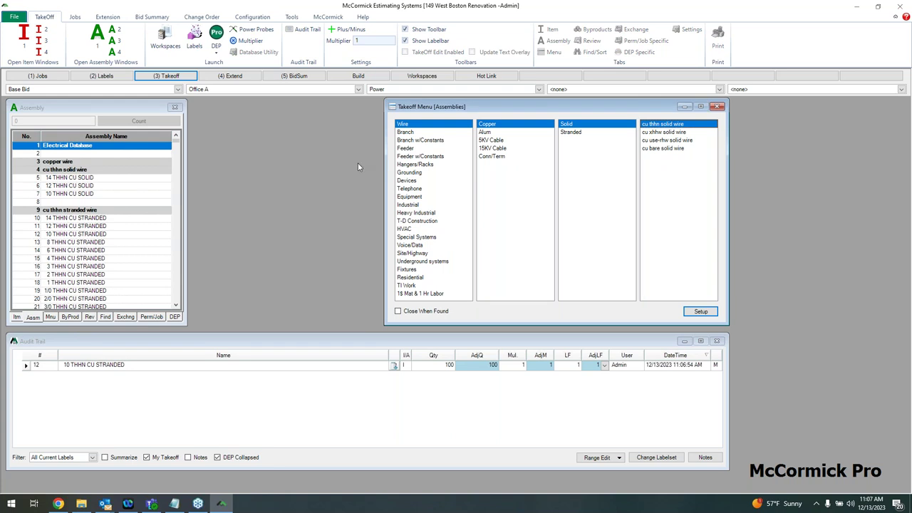
pyautogui.click(405, 181)
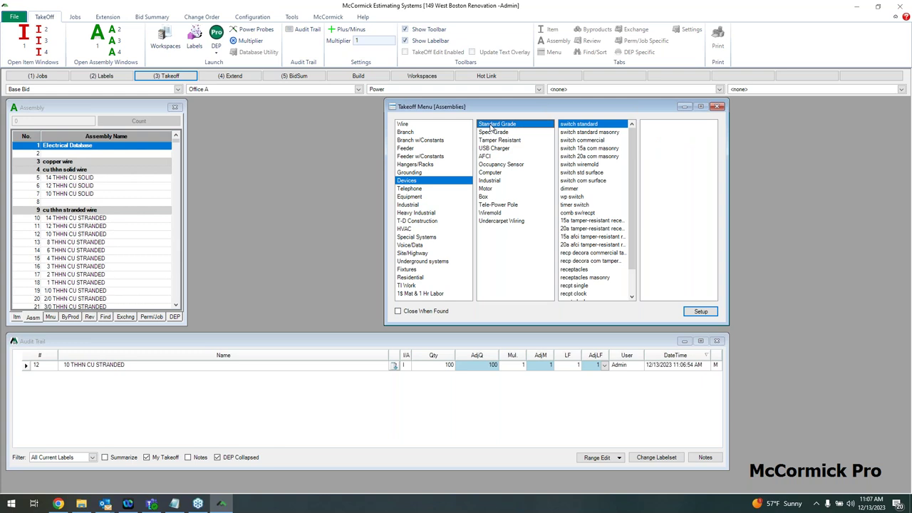
pyautogui.click(582, 270)
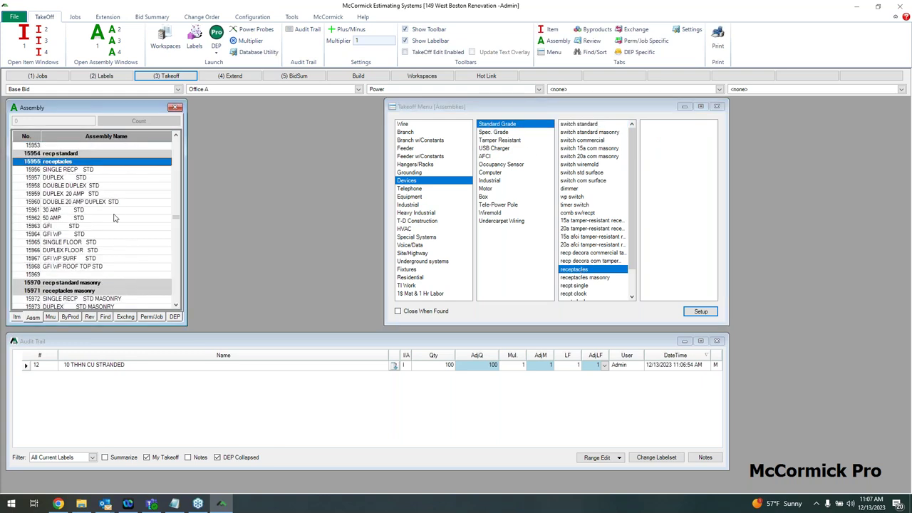
pyautogui.click(82, 179)
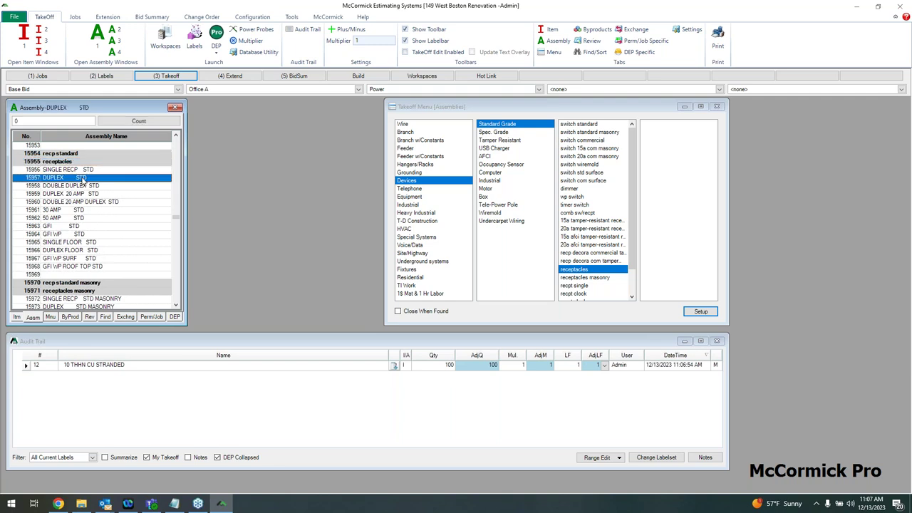
# Step: Examine the byproducts of the DUPLEX STD assembly and its Add Mode window, closing the window and collapsing the details when finished
pyautogui.click(71, 318)
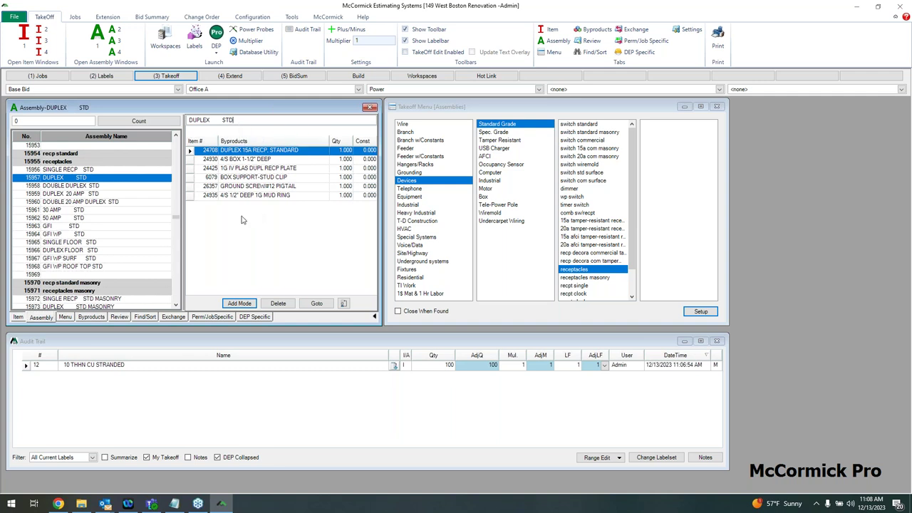
pyautogui.click(234, 304)
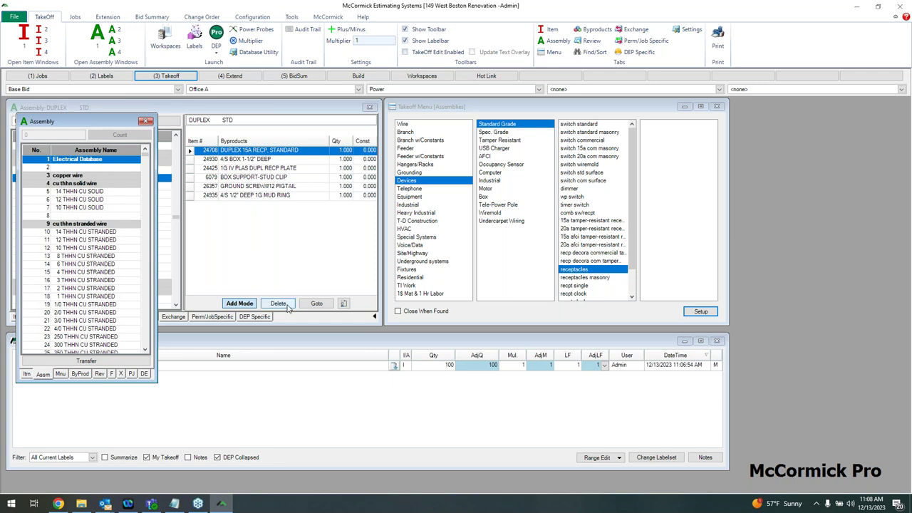
pyautogui.click(146, 121)
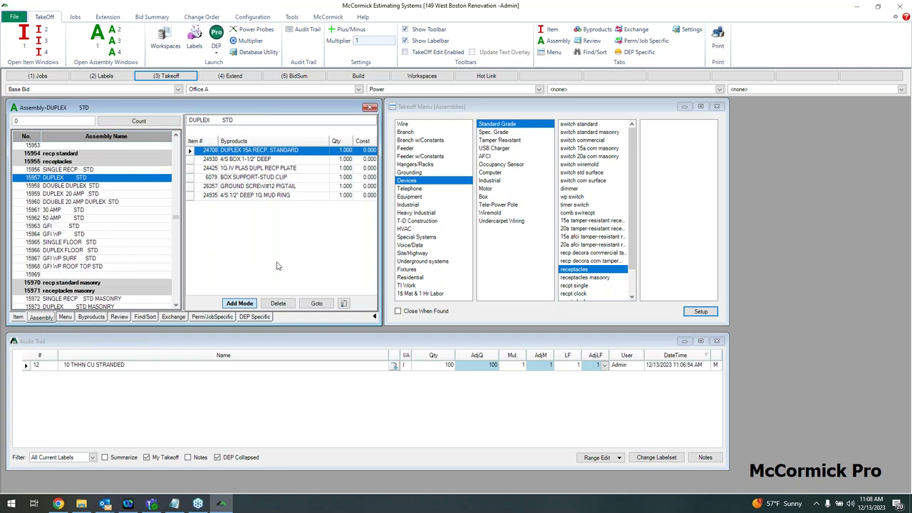
pyautogui.click(374, 316)
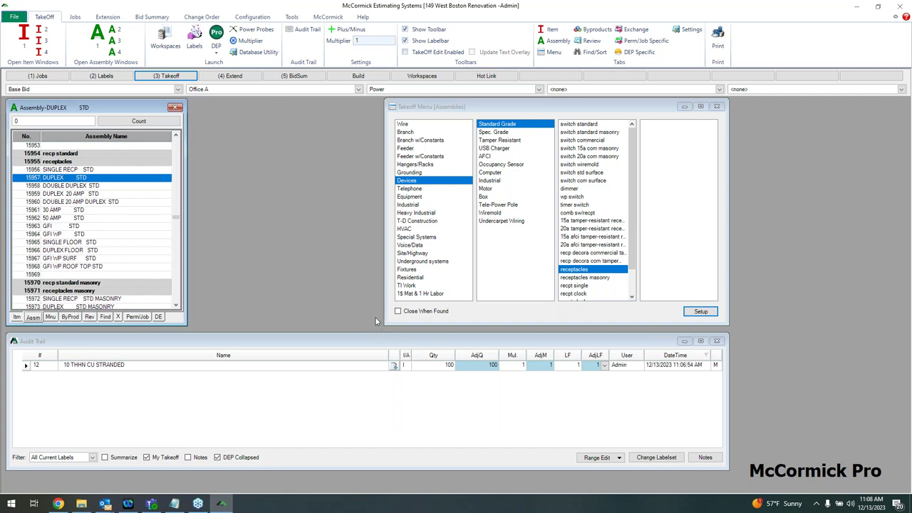
# Step: Switch to Design Estimating Pro and open the E-1 - Power-001 sheet from the Power folder
pyautogui.click(216, 34)
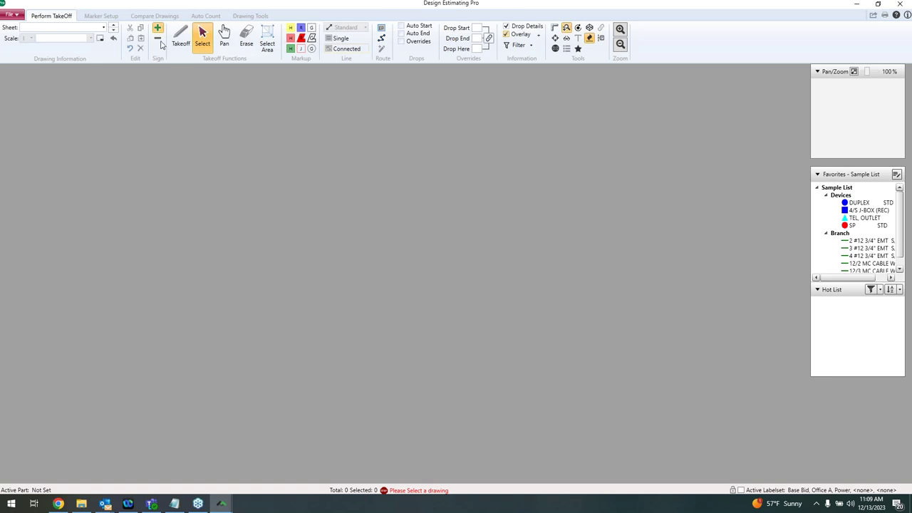
pyautogui.click(103, 28)
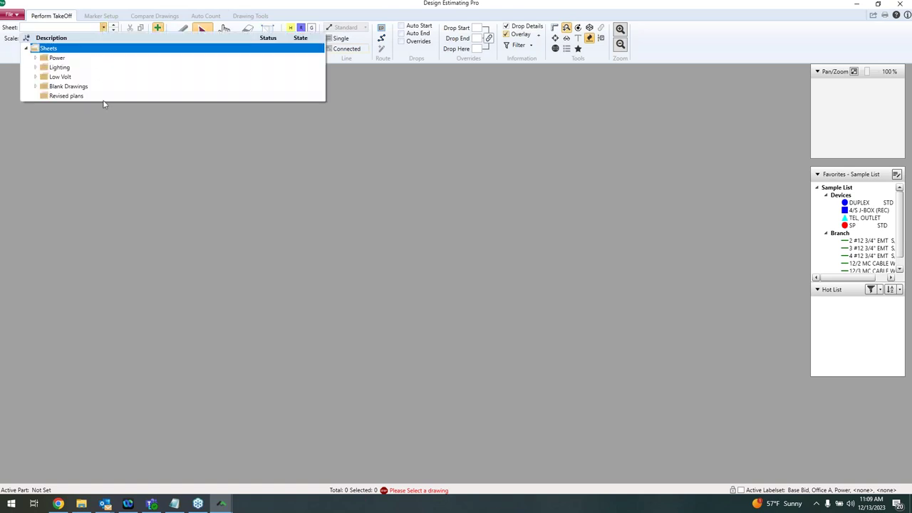
pyautogui.doubleClick(80, 59)
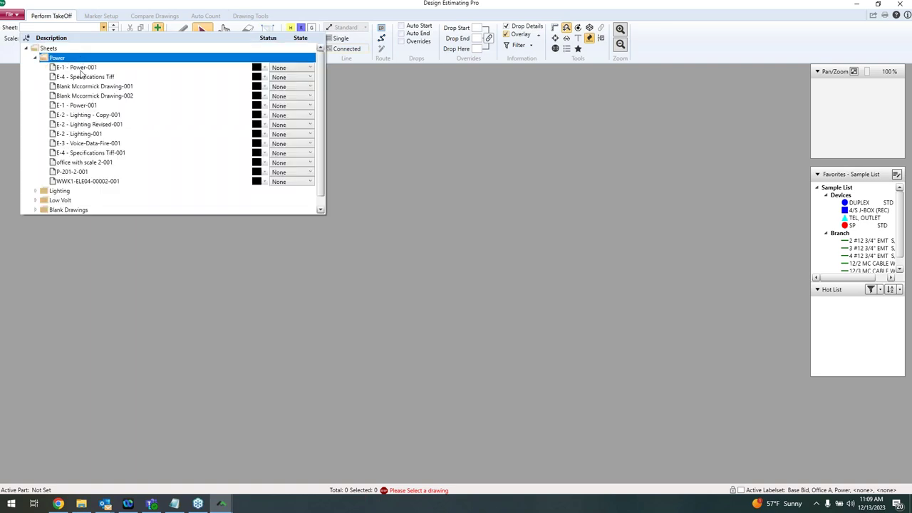
pyautogui.click(81, 69)
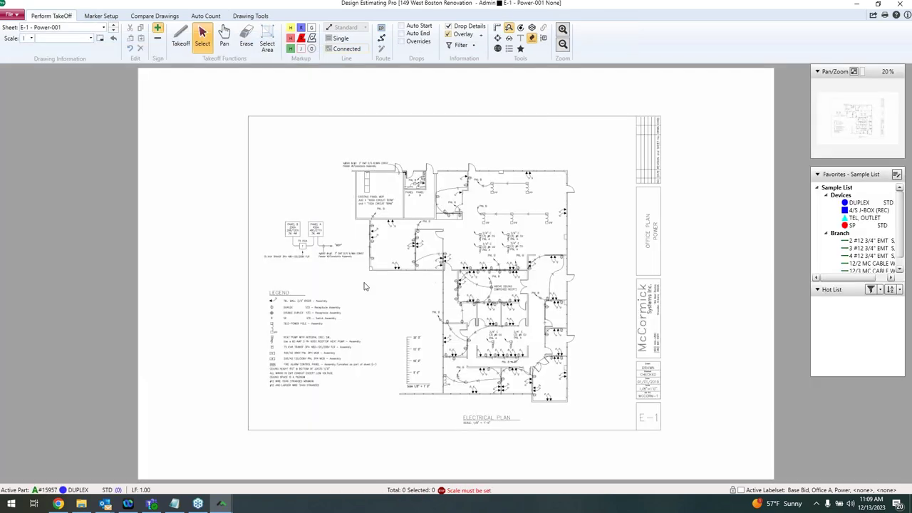
# Step: Set the E-1 power sheet's drawing scale to the architectural scale 1/8=1
pyautogui.scroll(2, 483, 367)
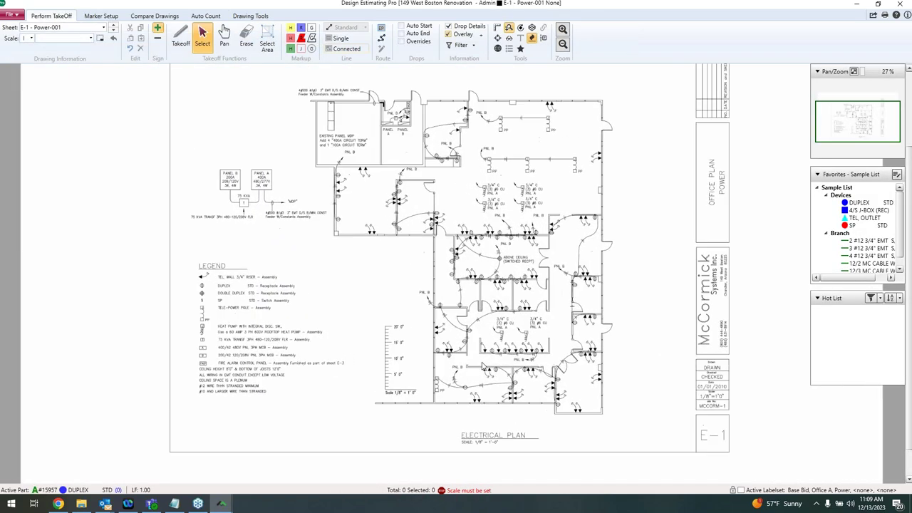
pyautogui.scroll(2, 483, 367)
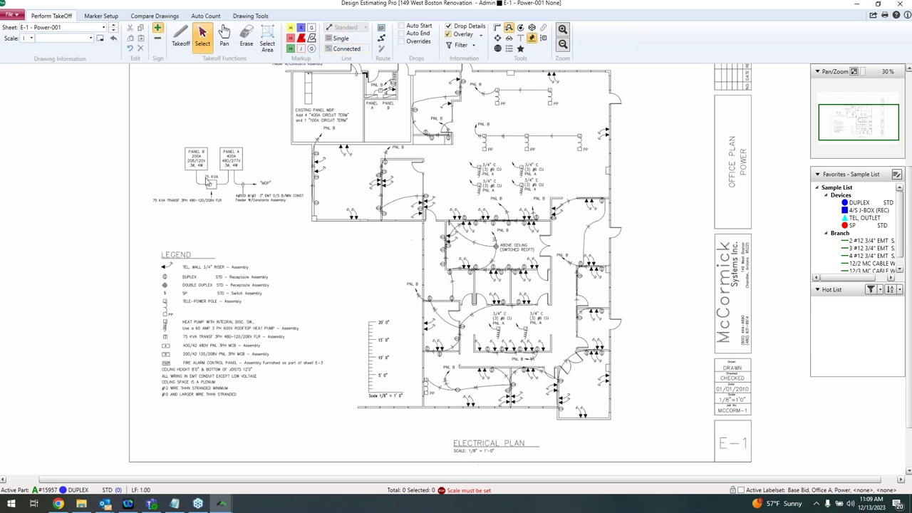
pyautogui.click(91, 38)
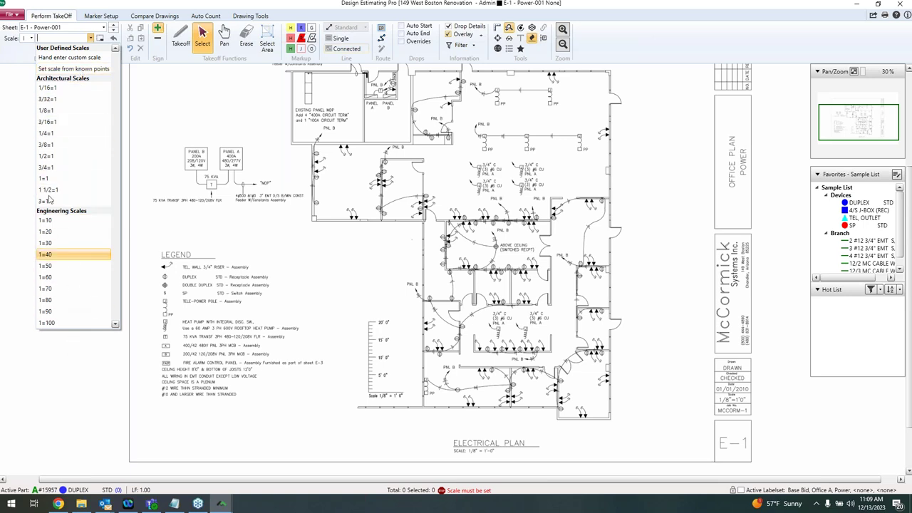
pyautogui.click(52, 111)
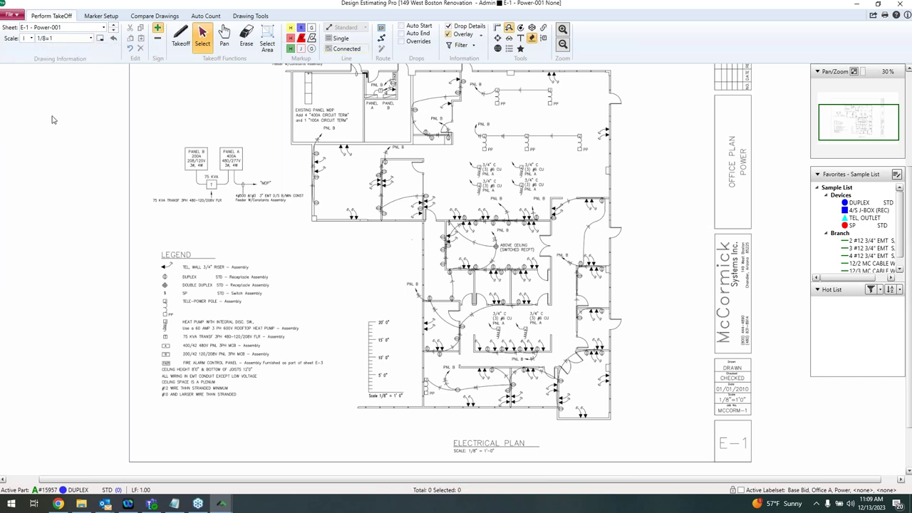
pyautogui.scroll(1, 366, 192)
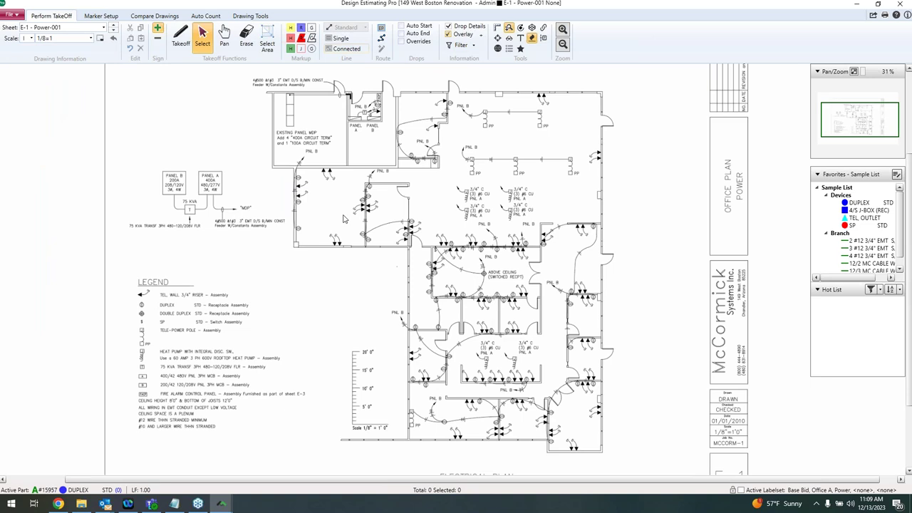
# Step: Make the DUPLEX 20 AMP STD assembly the active part in McCormick Estimating, and switch back to the drawing
pyautogui.click(855, 9)
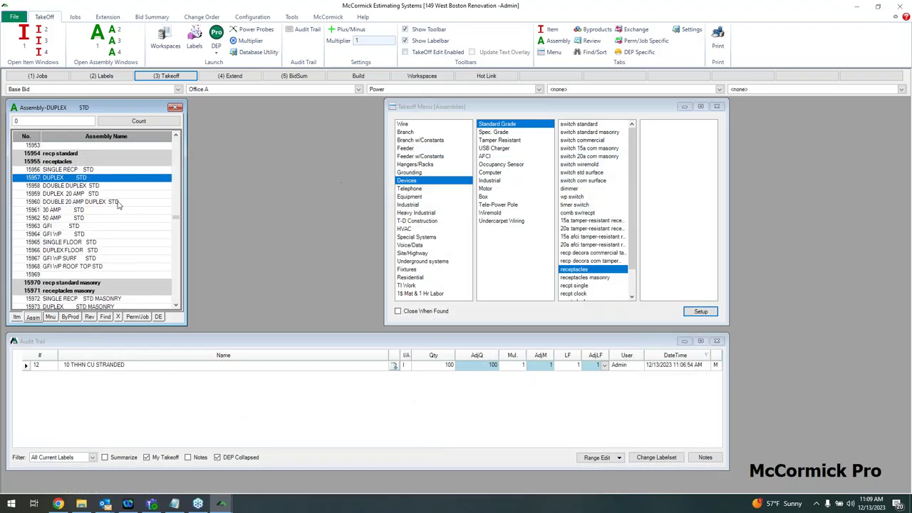
pyautogui.click(69, 194)
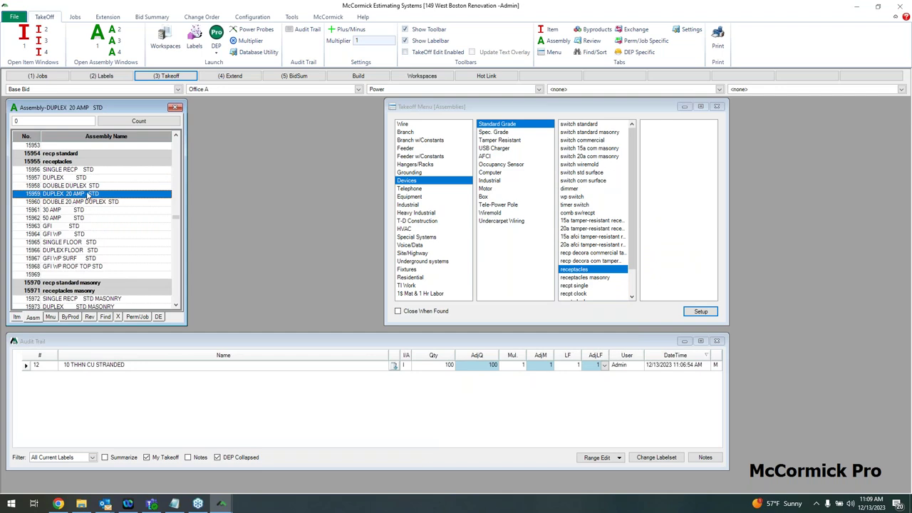
pyautogui.click(216, 32)
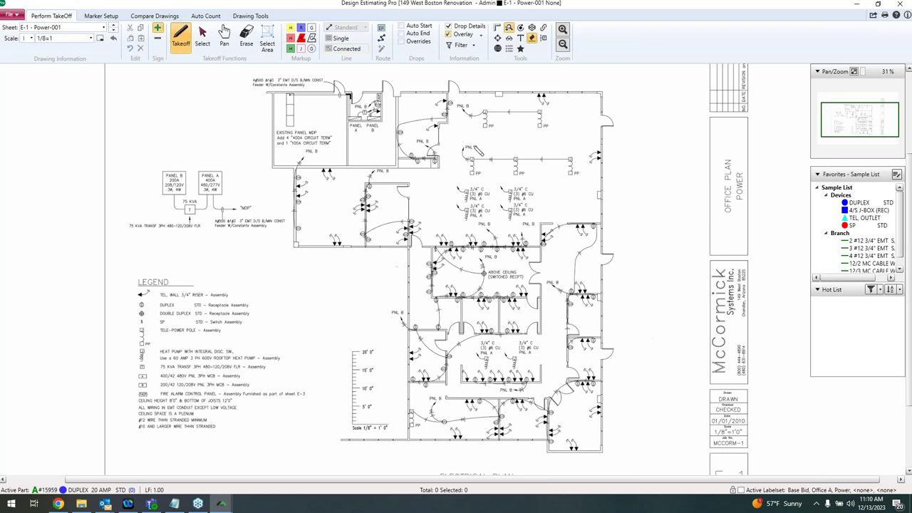
# Step: Mark 21 duplex receptacles as DUPLEX 20 AMP STD along the office walls in the upper half of the electrical plan
pyautogui.click(496, 248)
pyautogui.click(483, 249)
pyautogui.click(465, 251)
pyautogui.click(462, 250)
pyautogui.click(451, 244)
pyautogui.click(403, 233)
pyautogui.click(413, 222)
pyautogui.click(434, 160)
pyautogui.click(445, 114)
pyautogui.click(447, 104)
pyautogui.click(421, 161)
pyautogui.click(412, 154)
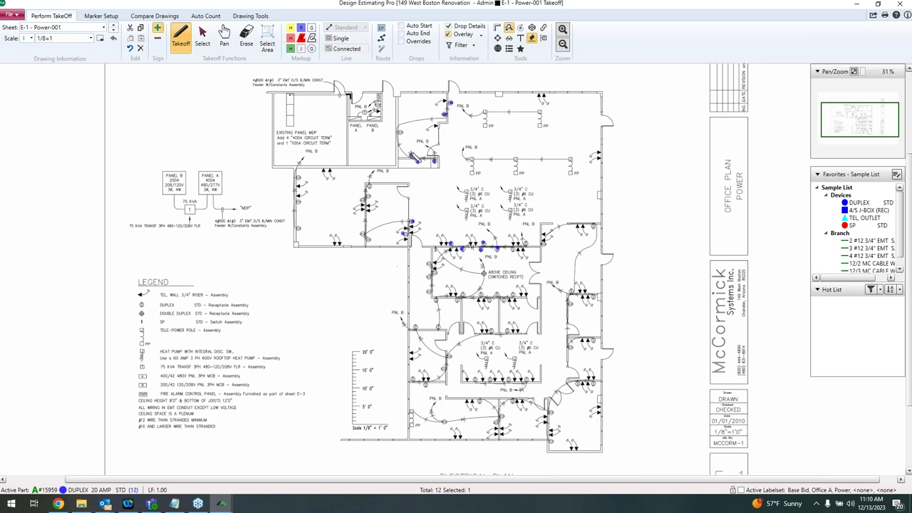
pyautogui.click(401, 132)
pyautogui.click(368, 186)
pyautogui.click(365, 205)
pyautogui.click(364, 197)
pyautogui.click(364, 232)
pyautogui.click(366, 238)
pyautogui.click(300, 231)
pyautogui.click(299, 202)
pyautogui.click(298, 177)
pyautogui.scroll(-1, 302, 257)
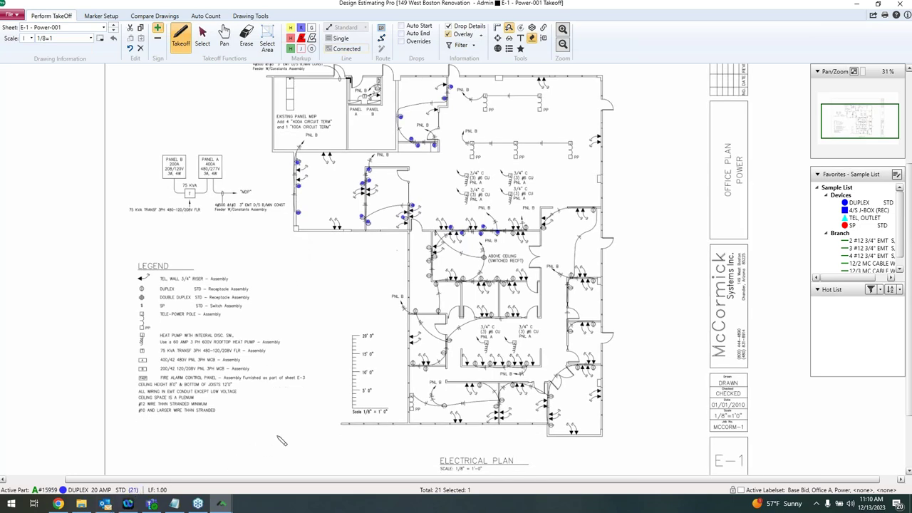
# Step: Switch to McCormick Estimating, check the Audit Trail, and select 3 #12 1/2" EMT S/C STRAP under Branch, EMT, S/C, Strap, n12 emt s/c strap
pyautogui.click(857, 5)
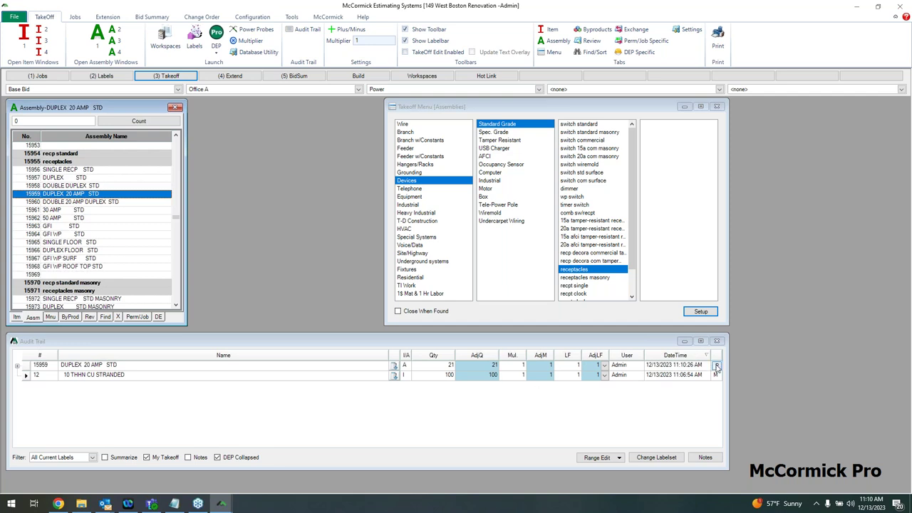
pyautogui.moveTo(717, 368)
pyautogui.click(405, 134)
pyautogui.click(405, 134)
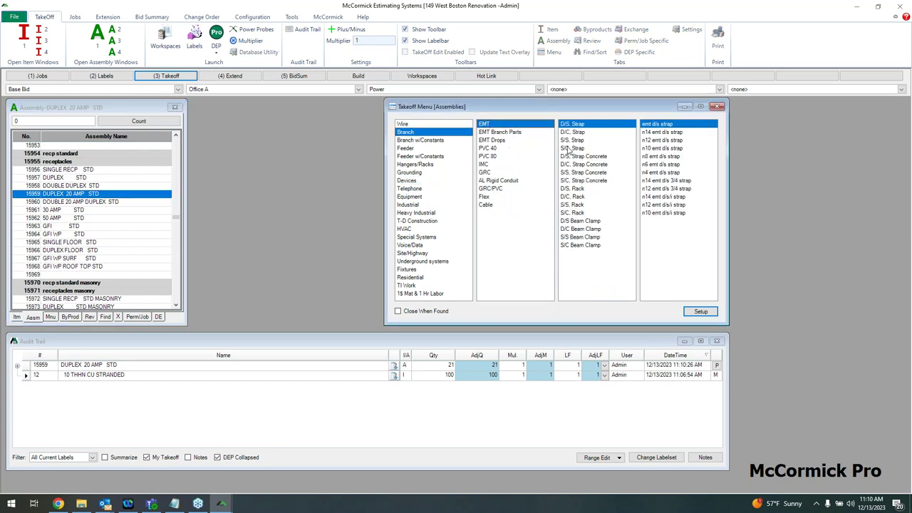
pyautogui.click(570, 149)
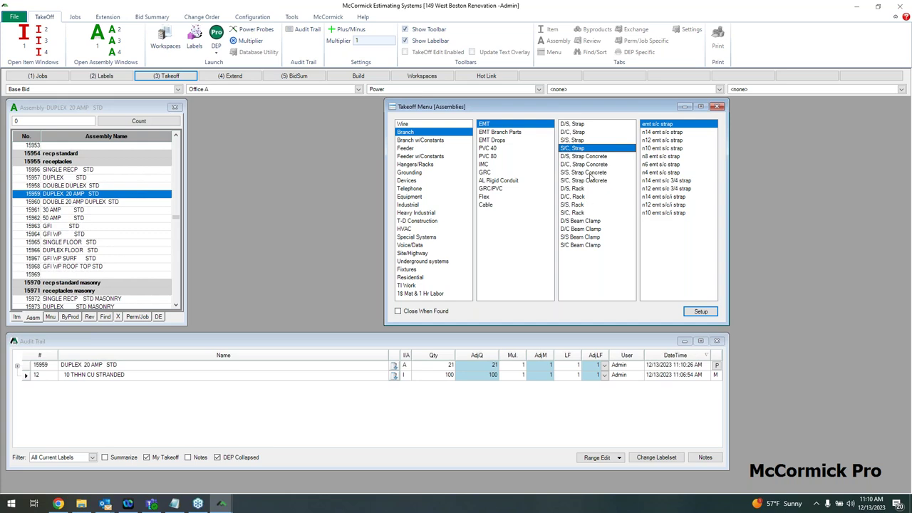
pyautogui.click(657, 141)
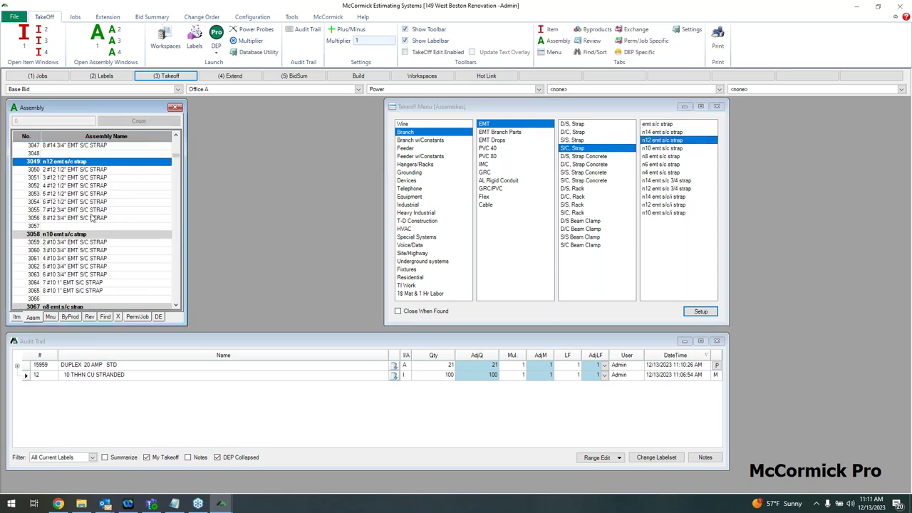
pyautogui.click(51, 178)
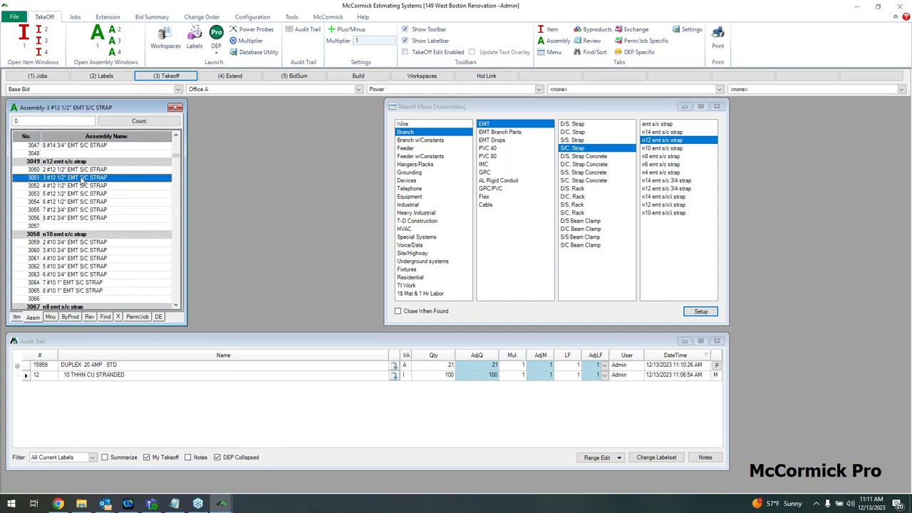
# Step: Examine the byproducts of the 3 #12 1/2" EMT S/C STRAP assembly, collapsing the details when finished
pyautogui.click(74, 317)
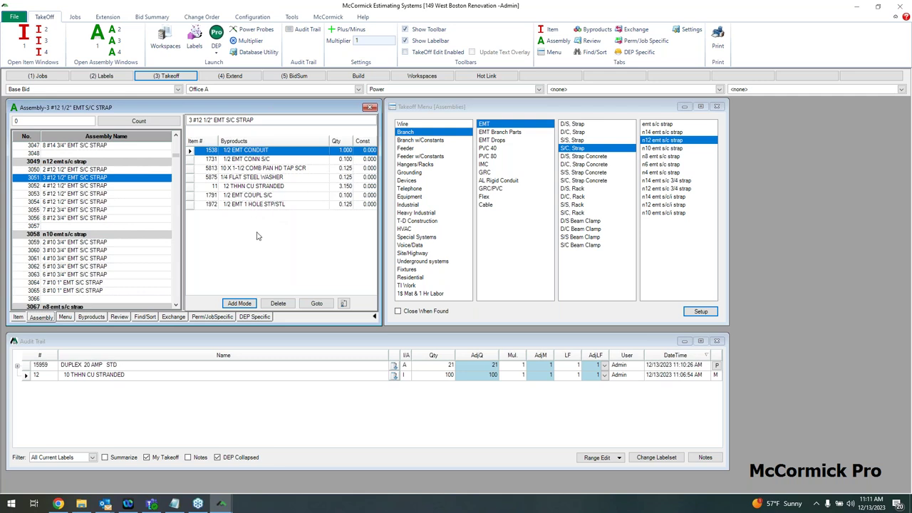
pyautogui.click(373, 318)
# Step: Switch to the drawing and trace a connected 3 #12 1/2" EMT run along the walls of the office nearest Panel B, linking its receptacles
pyautogui.click(217, 41)
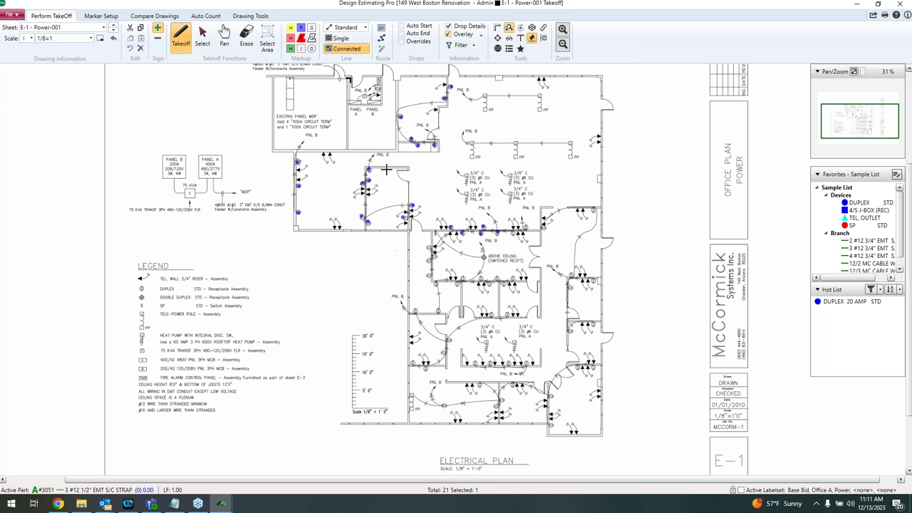
pyautogui.scroll(1, 436, 134)
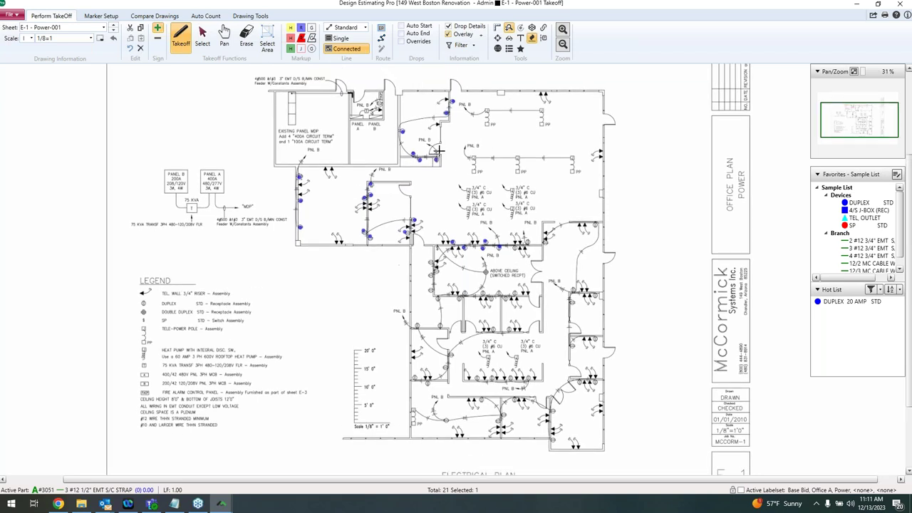
pyautogui.click(447, 90)
pyautogui.click(402, 91)
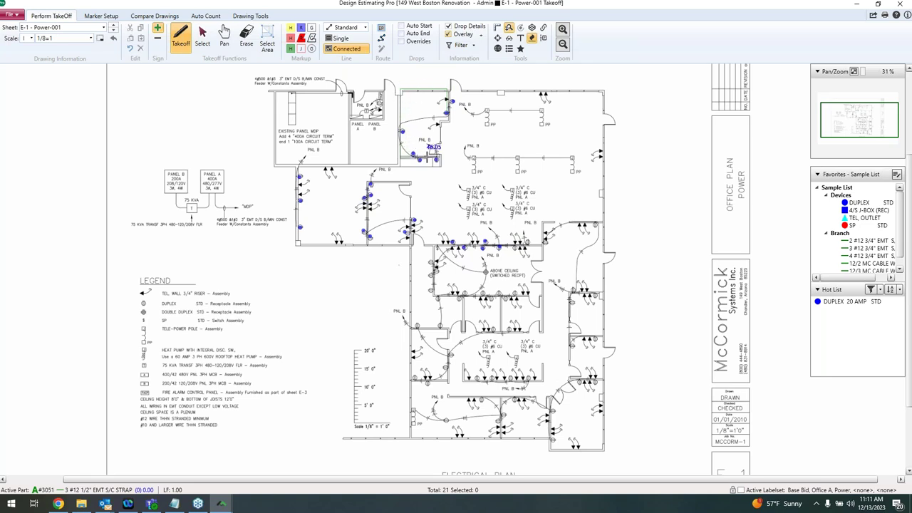
pyautogui.doubleClick(434, 156)
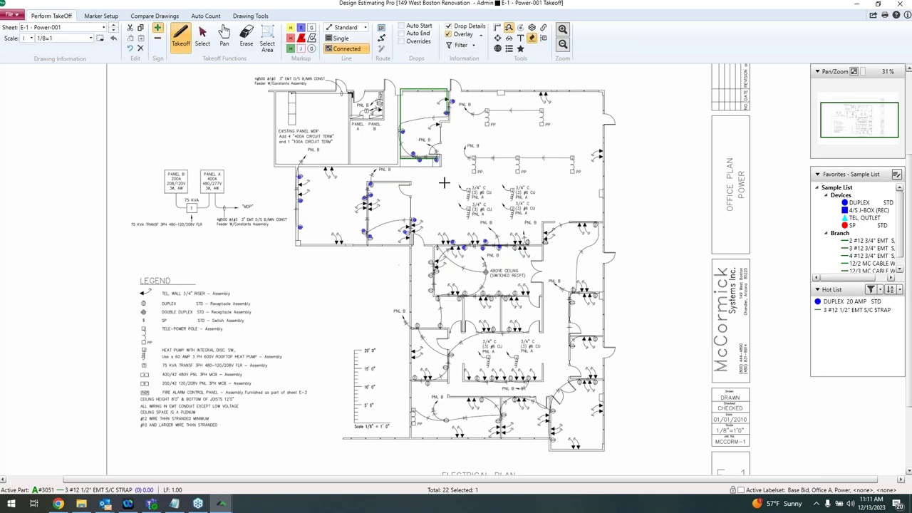
# Step: Draw a 3 #12 1/2" EMT home run about 27.5 ft long from the office's lower door corner to Panel B
pyautogui.click(839, 311)
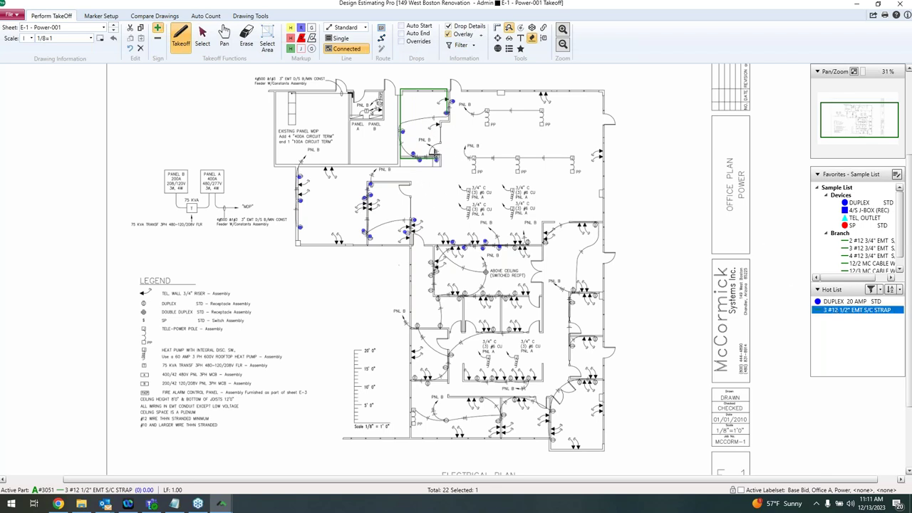
pyautogui.click(435, 156)
pyautogui.click(376, 156)
pyautogui.doubleClick(377, 124)
pyautogui.scroll(2, 417, 202)
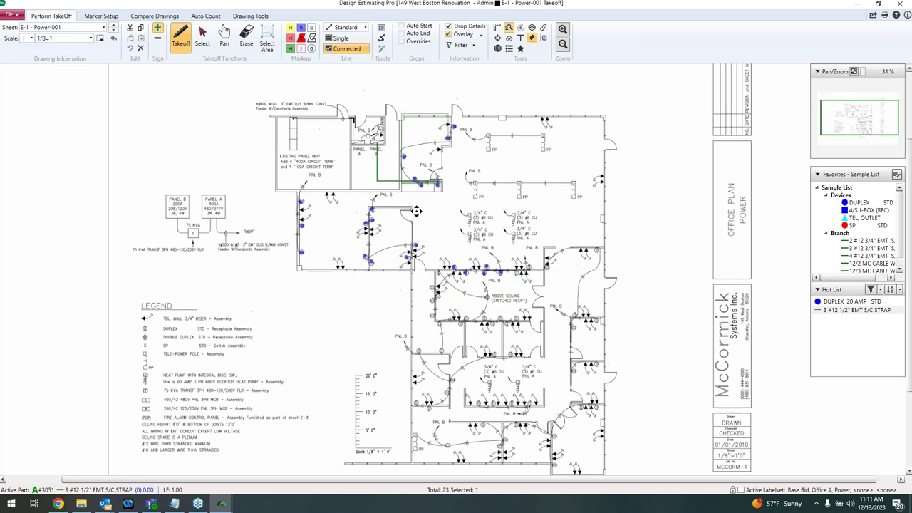
pyautogui.scroll(4, 420, 237)
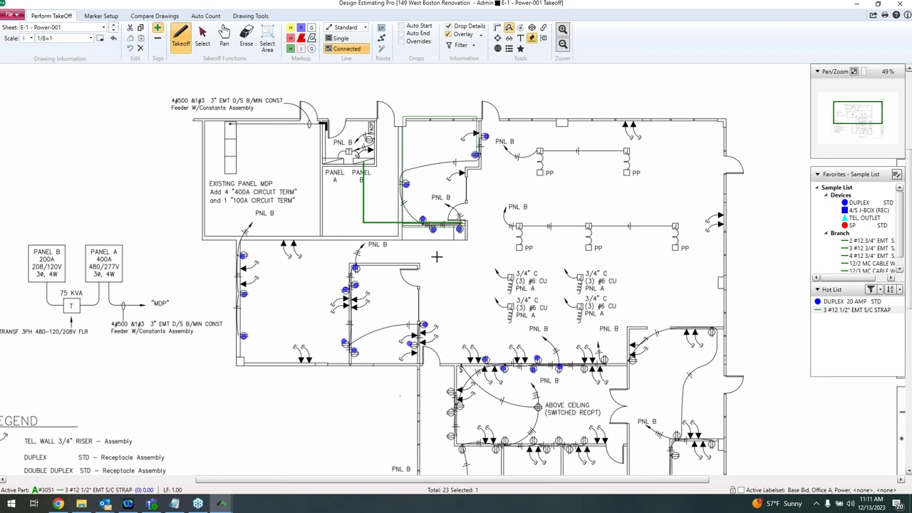
# Step: Change the DUPLEX 20 AMP STD marker's shape style to Duplex, applying it to matching parts on all sheets and the main database
pyautogui.click(200, 48)
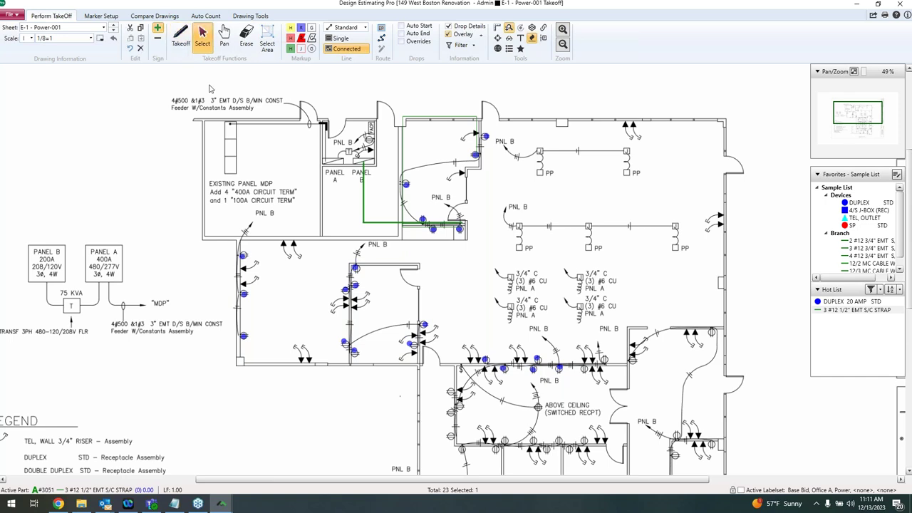
pyautogui.doubleClick(356, 269)
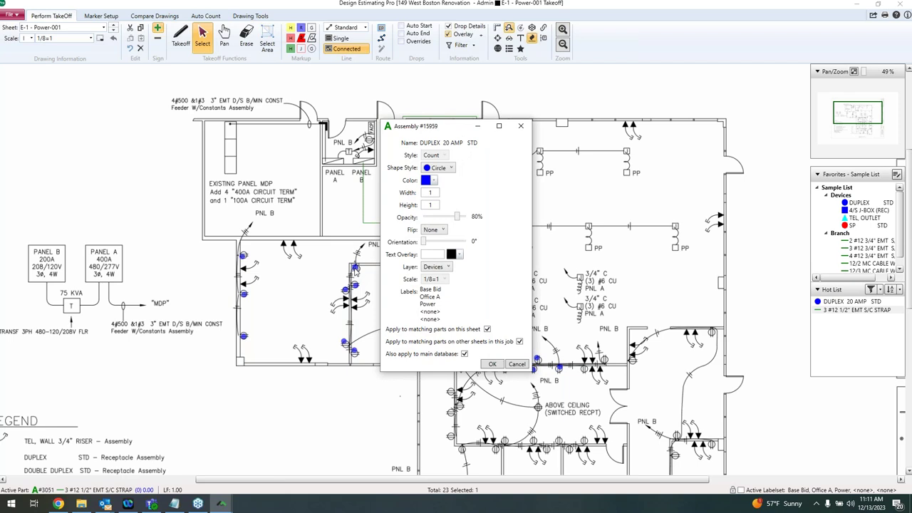
pyautogui.click(448, 171)
pyautogui.scroll(-1, 443, 225)
pyautogui.scroll(-2, 444, 227)
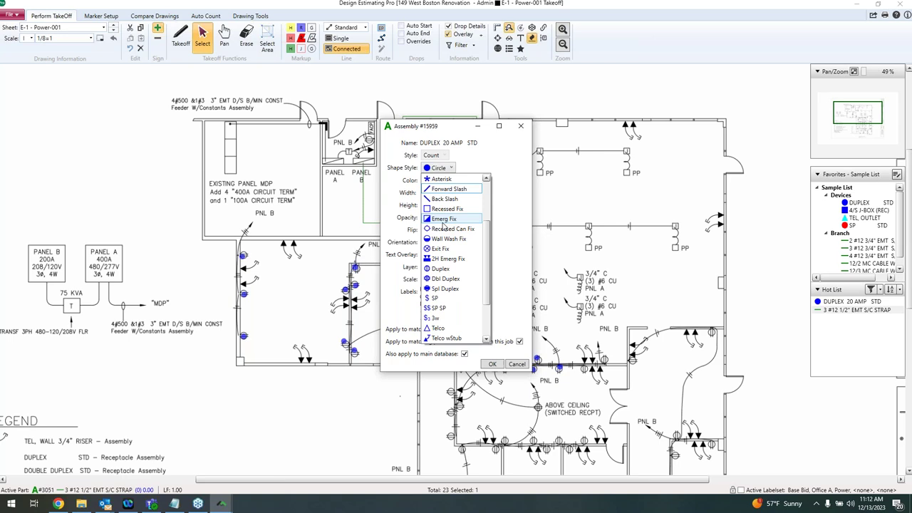
pyautogui.click(446, 239)
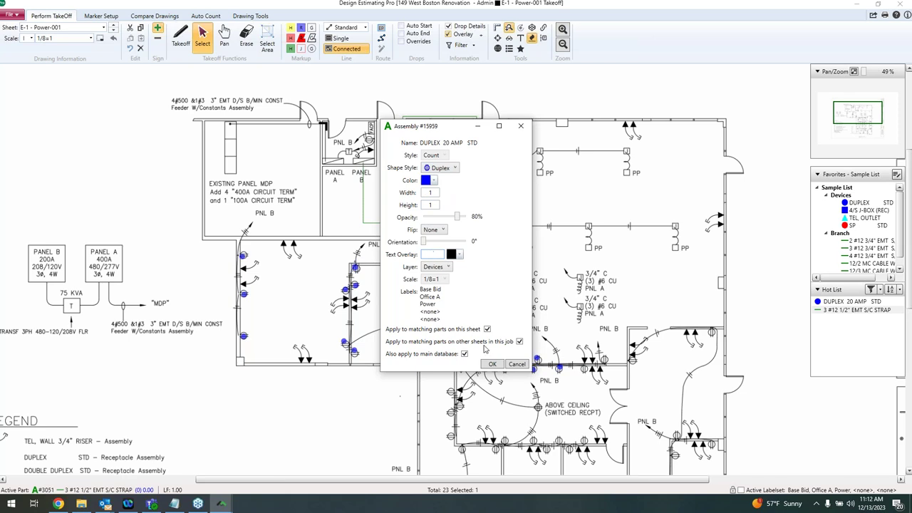
pyautogui.click(491, 365)
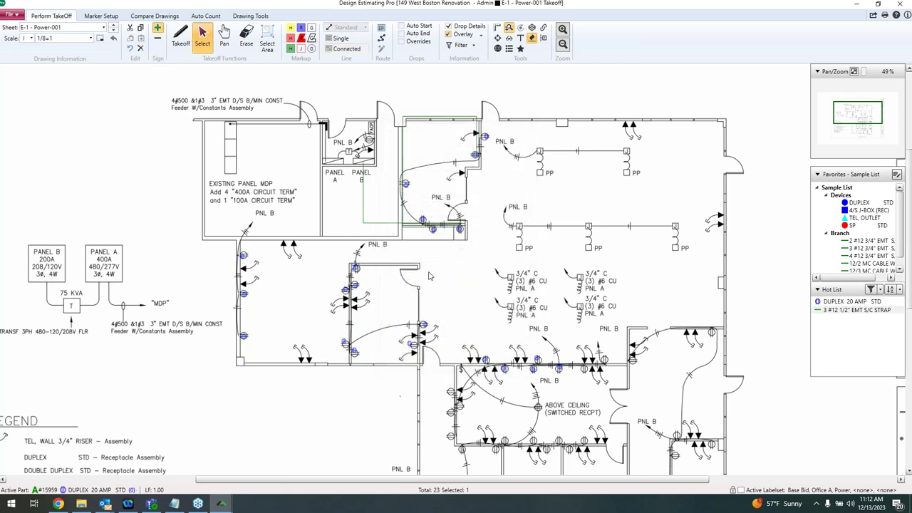
# Step: Review the display properties of the 3 #12 1/2" EMT home run to Panel B, including its line style, default drop and labels
pyautogui.scroll(1, 428, 276)
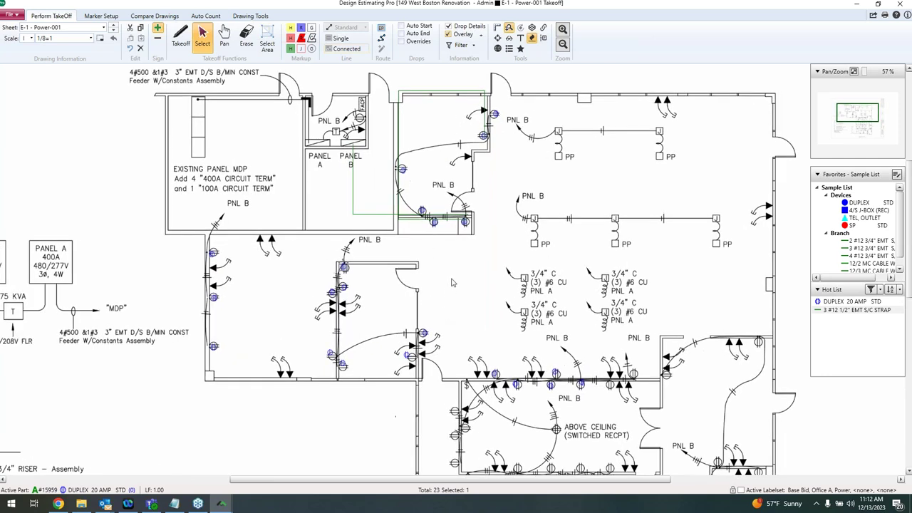
pyautogui.scroll(1, 428, 282)
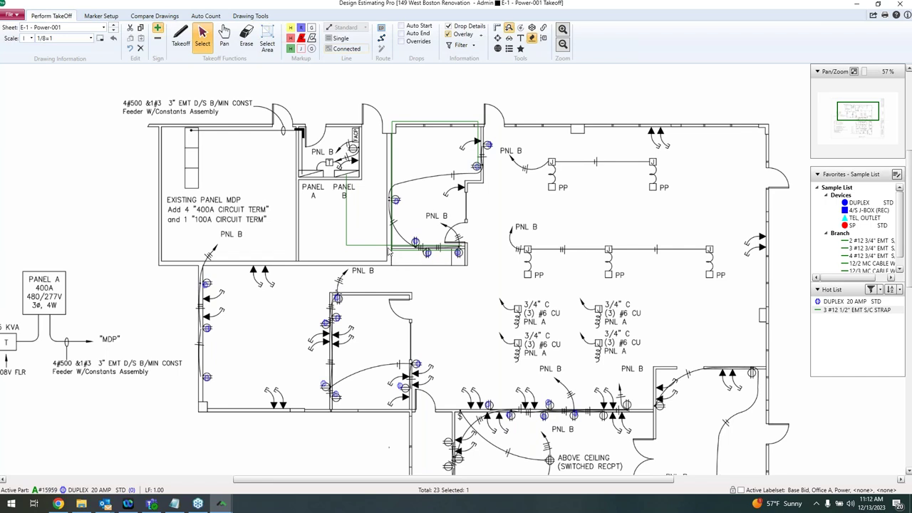
pyautogui.doubleClick(388, 248)
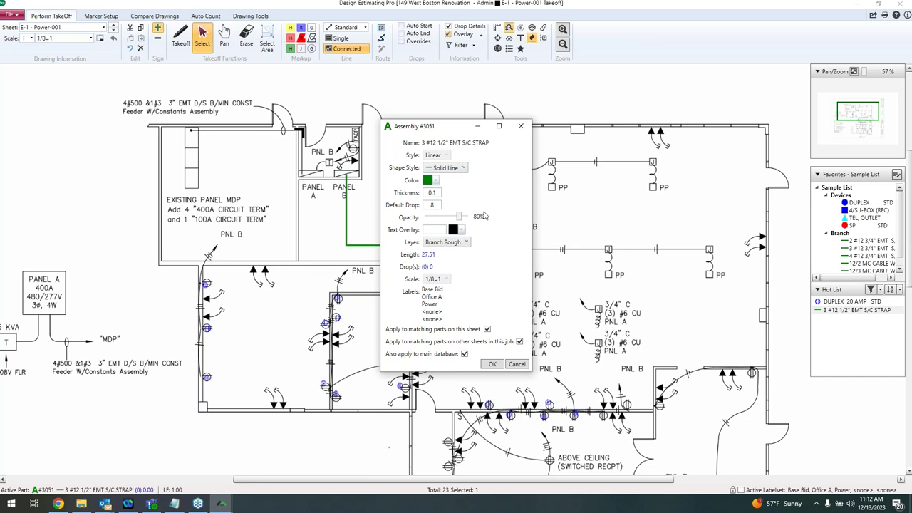
pyautogui.click(491, 364)
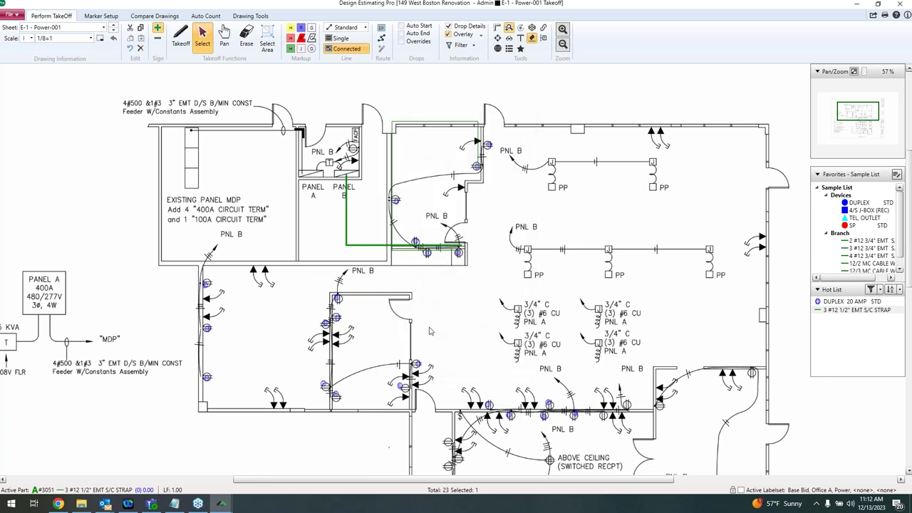
# Step: Add a drop value to the end of the 3 #12 1/2" EMT home run at Panel B
pyautogui.rightClick(349, 205)
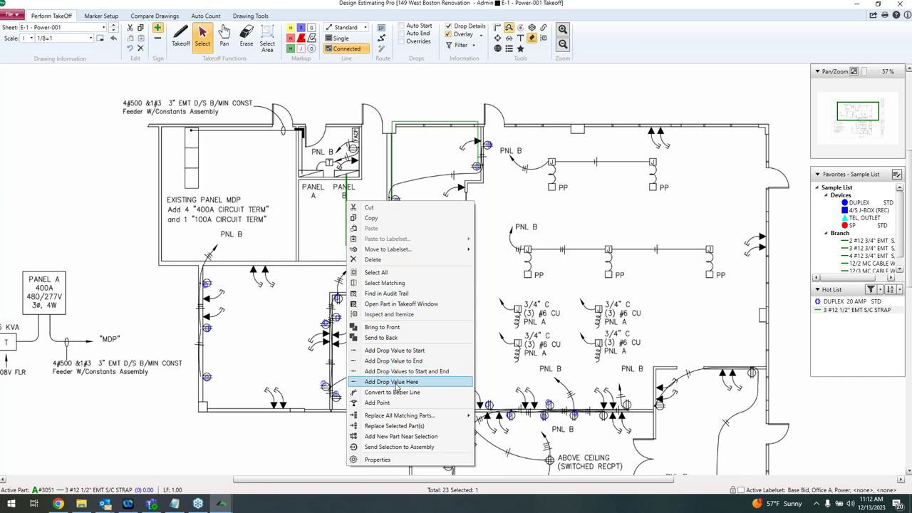
pyautogui.click(395, 361)
pyautogui.click(359, 197)
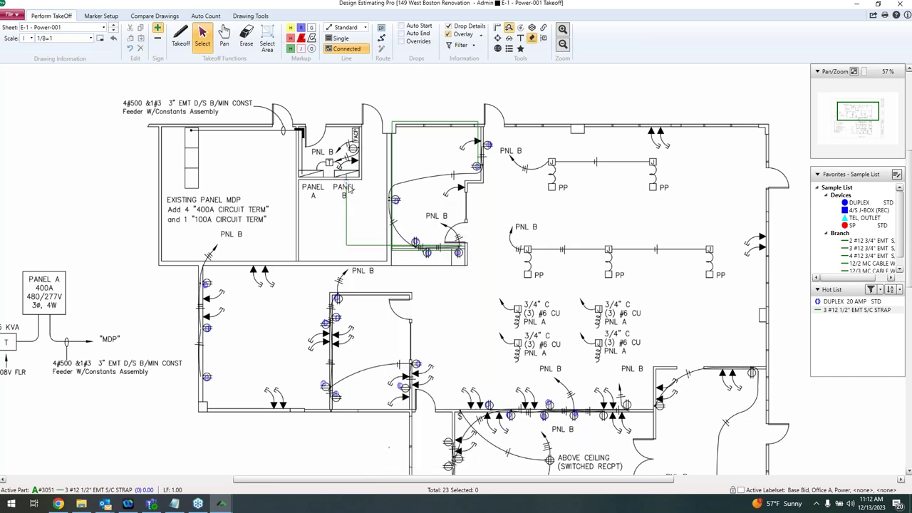
pyautogui.scroll(3, 356, 199)
pyautogui.scroll(4, 351, 202)
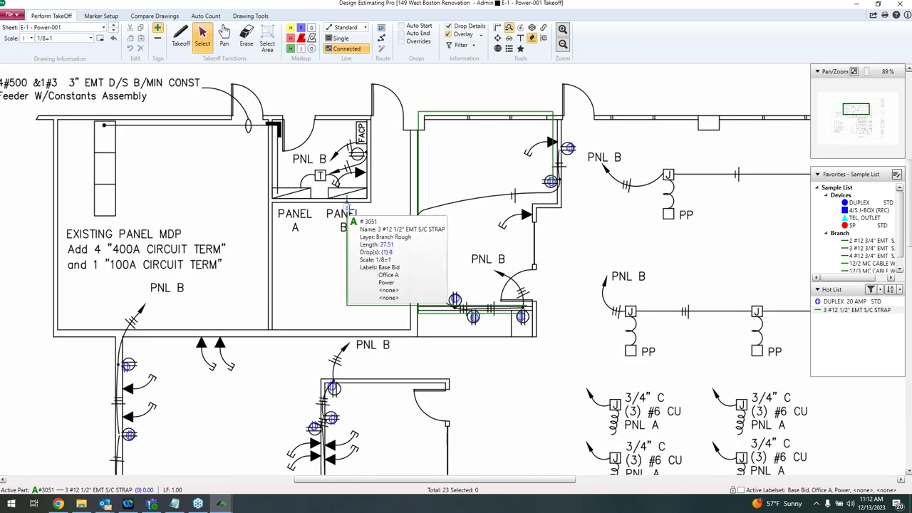
# Step: Set the home run's drop value at Panel B to 10
pyautogui.click(348, 208)
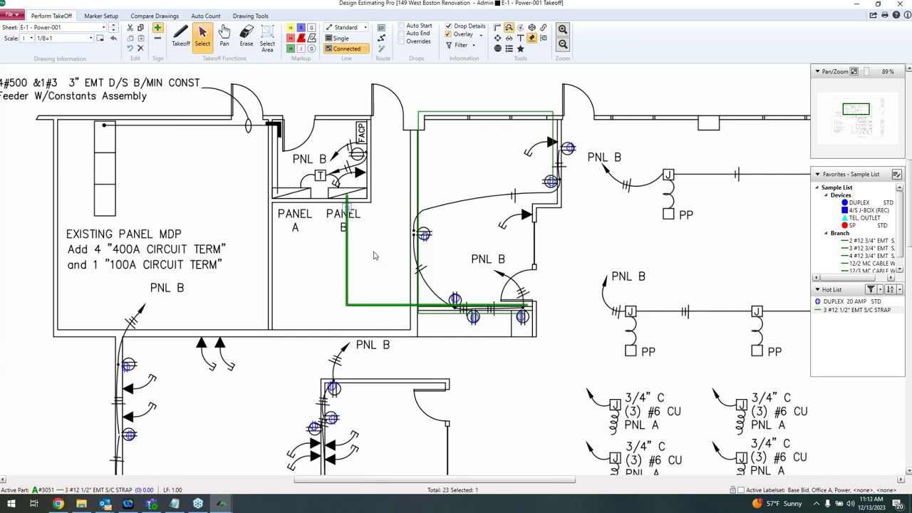
pyautogui.click(367, 248)
pyautogui.scroll(3, 349, 223)
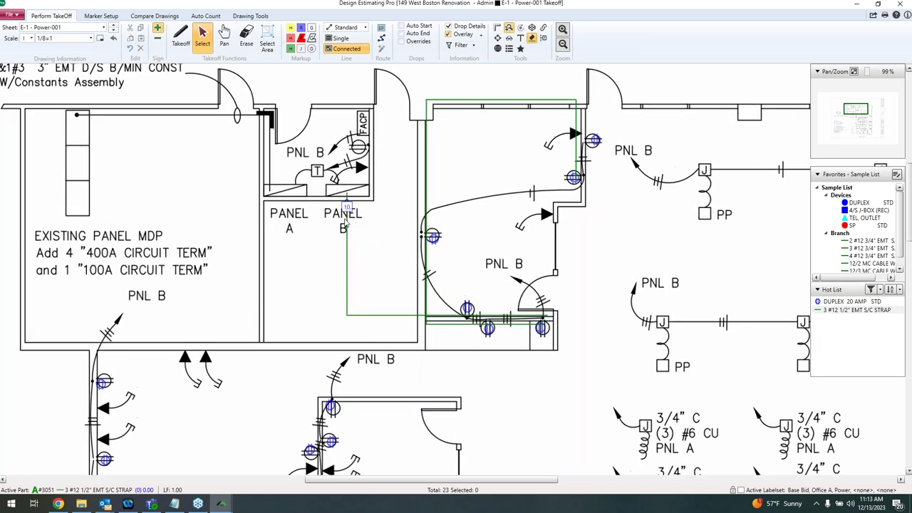
pyautogui.scroll(2, 345, 227)
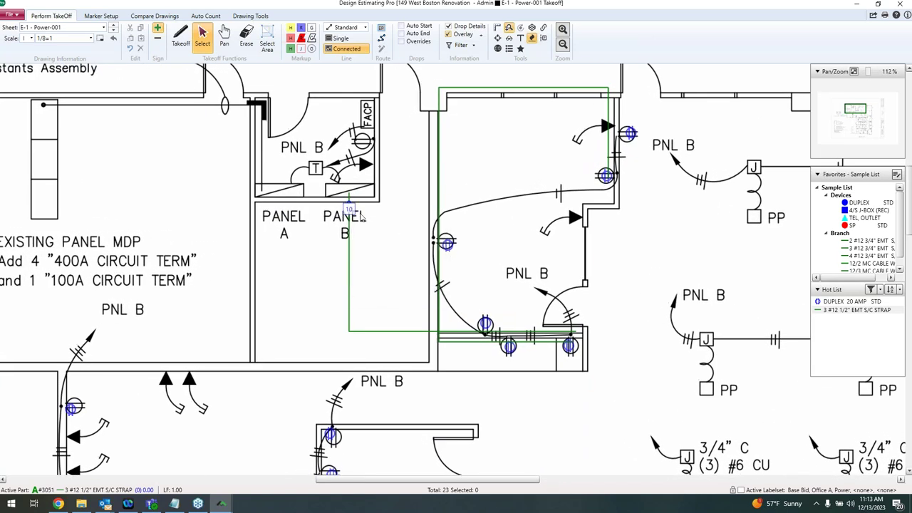
# Step: Enable automatic start and end drops with overrides of 6 and 10, and draw a horizontal EMT run above the middle power-pole row
pyautogui.scroll(-3, 317, 228)
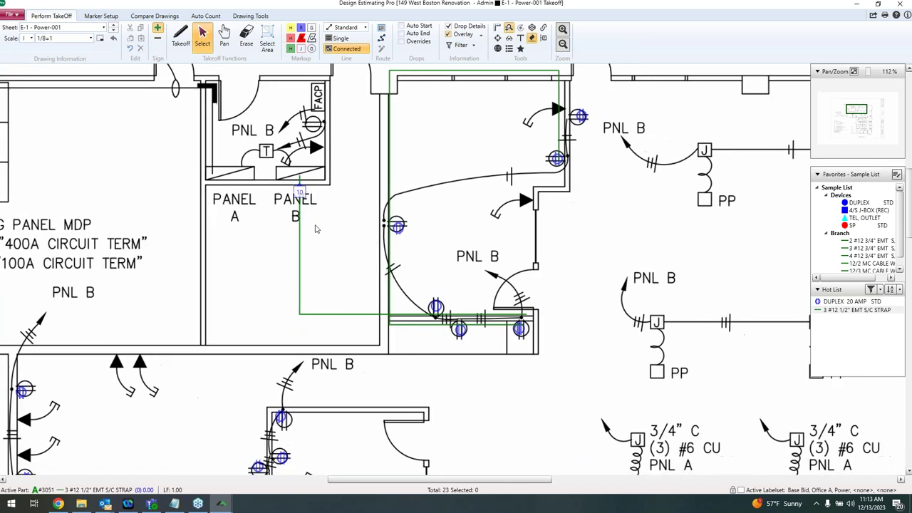
pyautogui.scroll(-3, 312, 231)
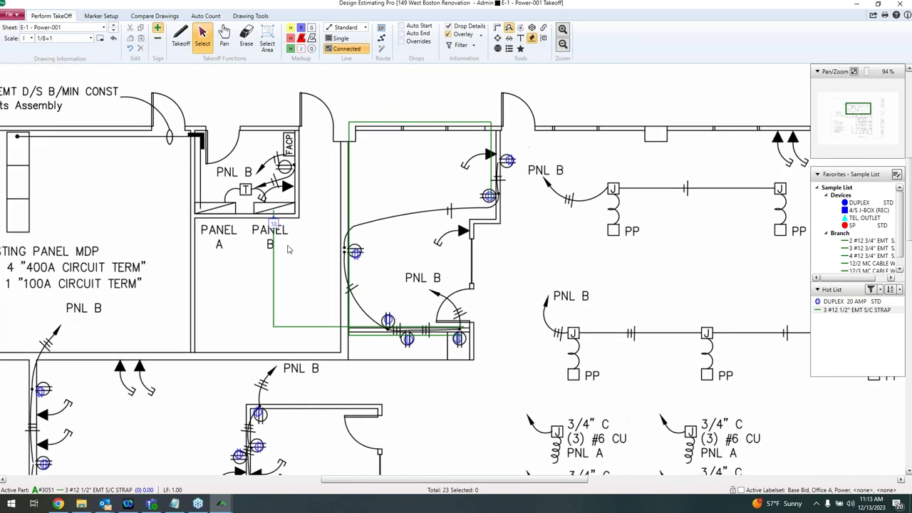
pyautogui.scroll(-1, 297, 243)
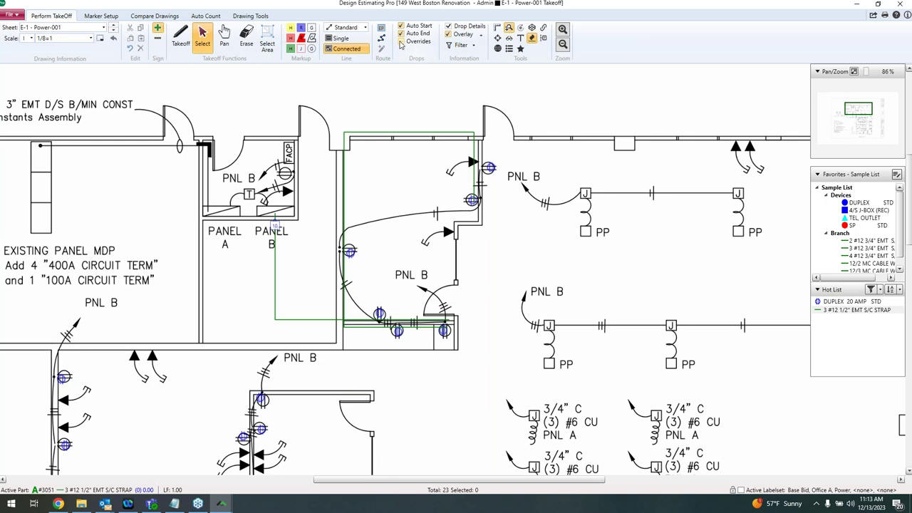
pyautogui.click(401, 43)
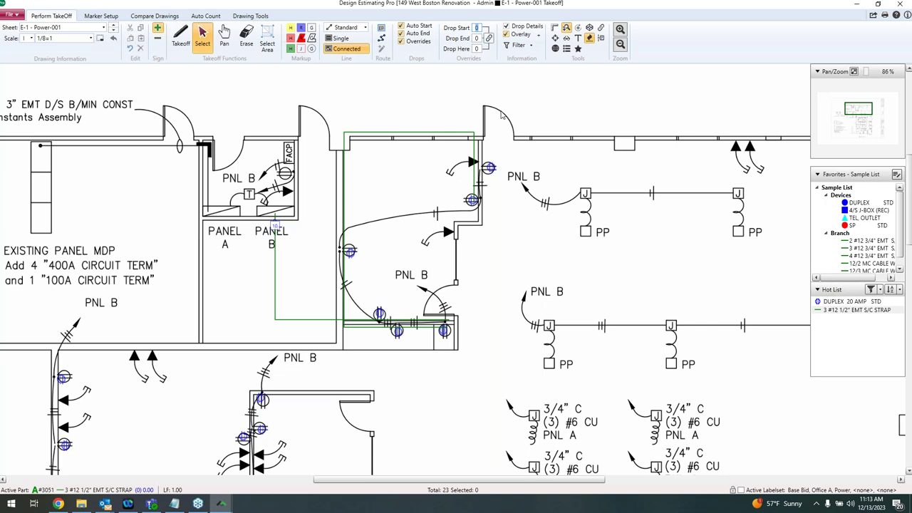
pyautogui.write('6')
pyautogui.click(188, 43)
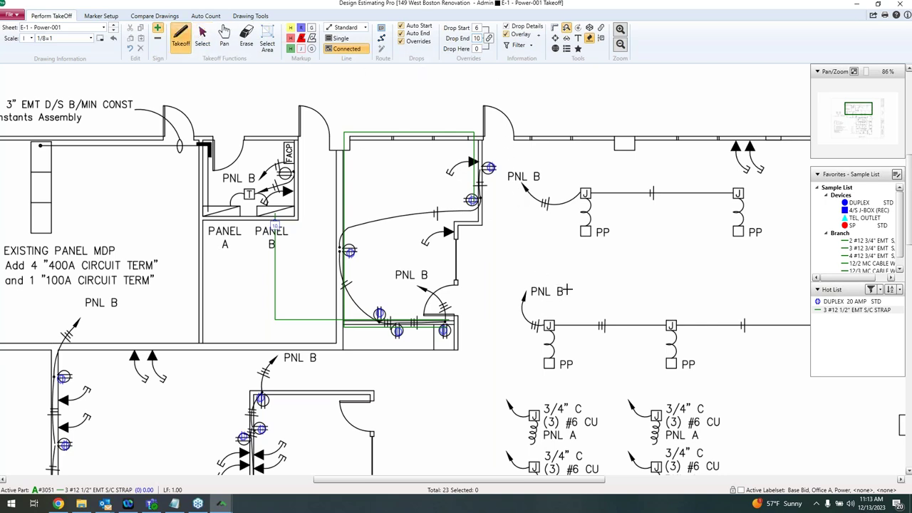
pyautogui.click(580, 303)
pyautogui.doubleClick(761, 301)
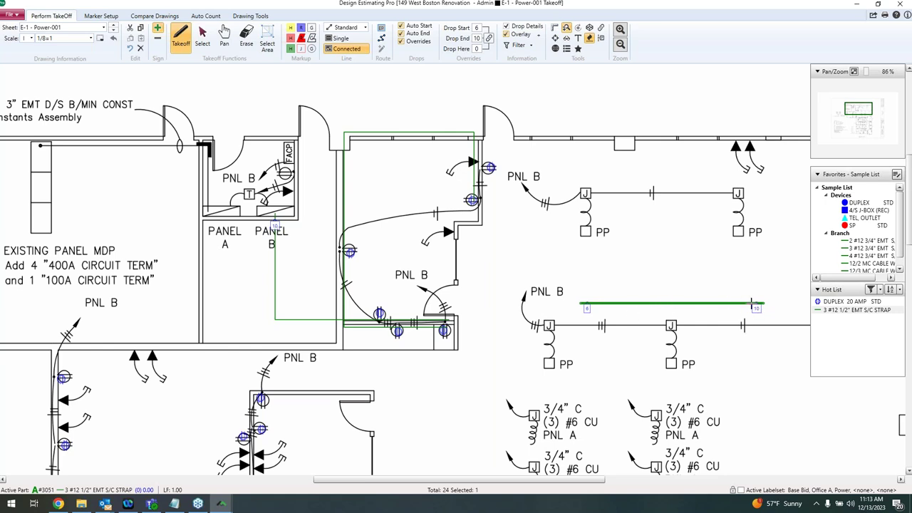
# Step: Place a route endpoint over the Panel A symbol and title it Panel A
pyautogui.scroll(-2, 538, 315)
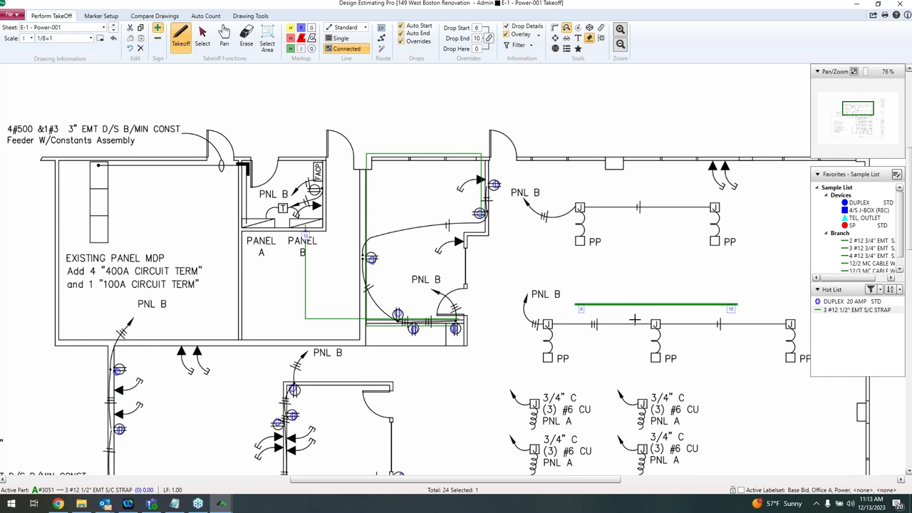
pyautogui.scroll(-4, 575, 335)
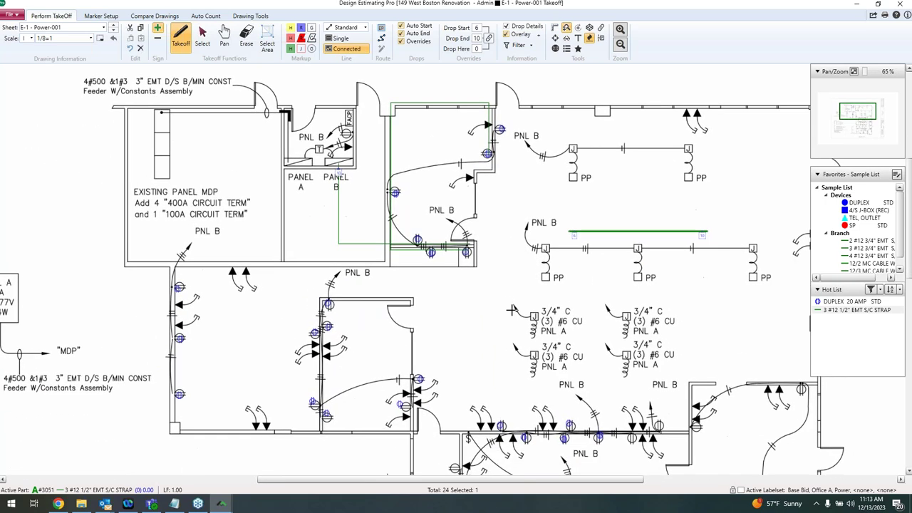
pyautogui.scroll(-2, 512, 311)
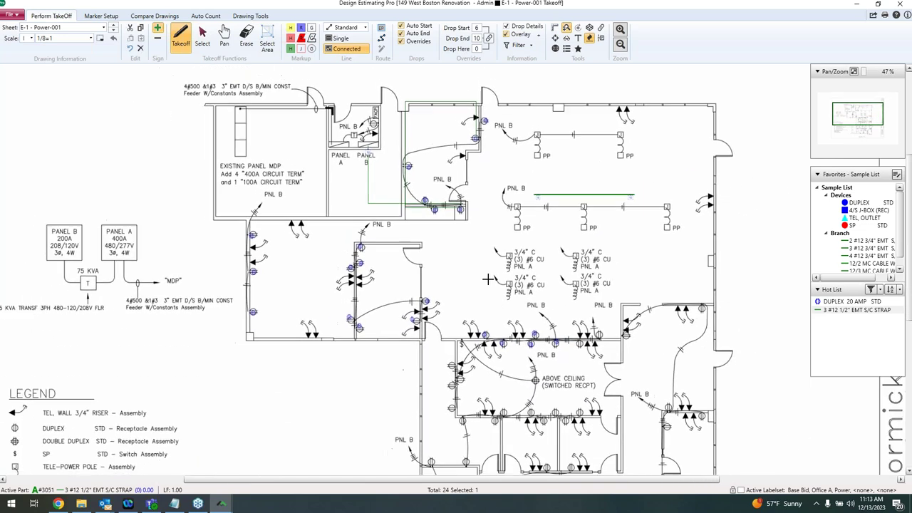
pyautogui.moveTo(485, 309); pyautogui.dragTo(476, 310)
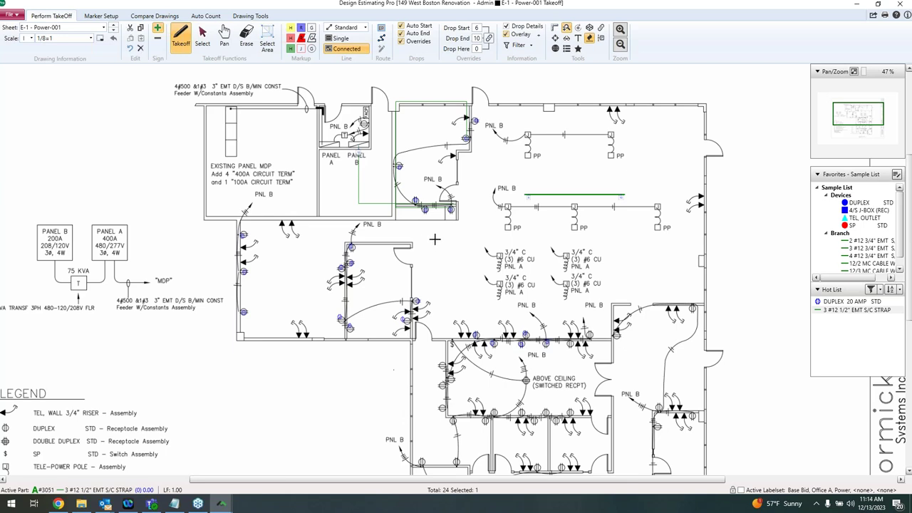
pyautogui.click(381, 29)
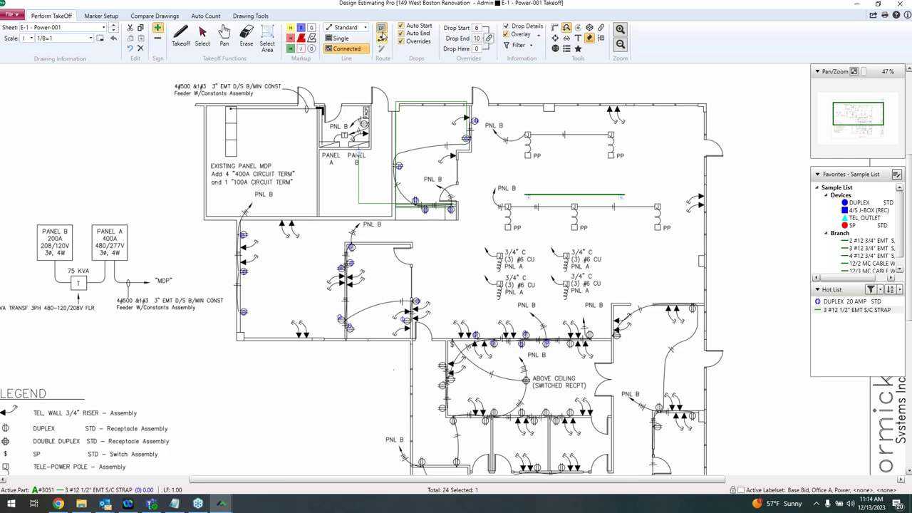
pyautogui.moveTo(318, 140); pyautogui.dragTo(343, 152)
pyautogui.write('Panel A')
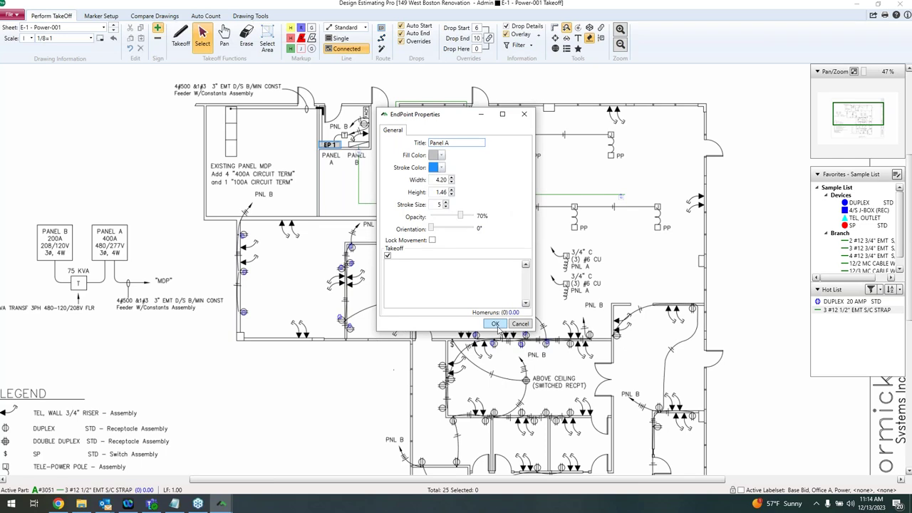
pyautogui.click(495, 324)
# Step: Draw an L-shaped route path from the east corridor up into the open office, ending in the hallway below Panel A, keeping the title Path 1
pyautogui.scroll(-2, 463, 342)
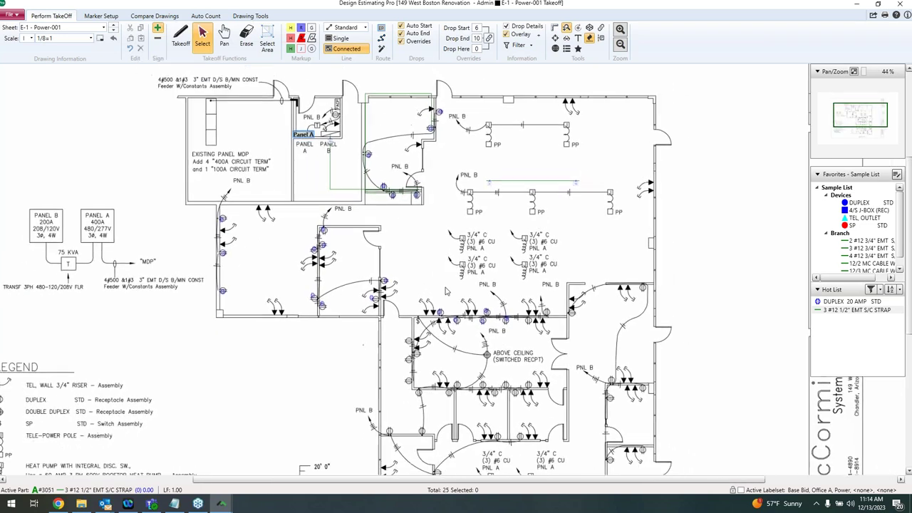
pyautogui.scroll(-2, 456, 344)
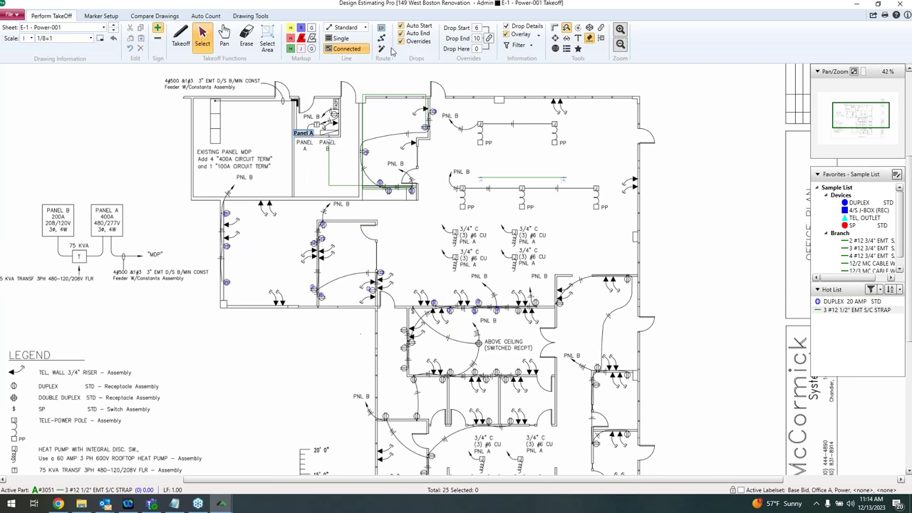
pyautogui.click(383, 40)
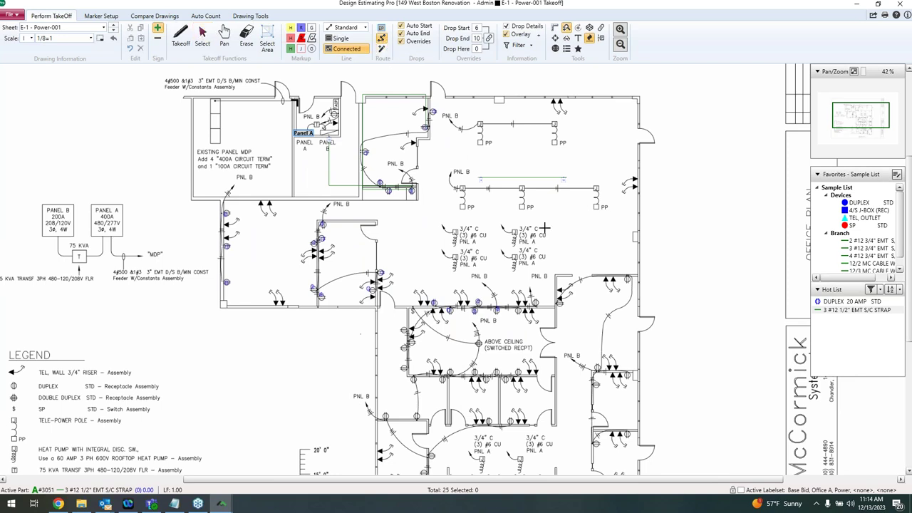
pyautogui.click(580, 404)
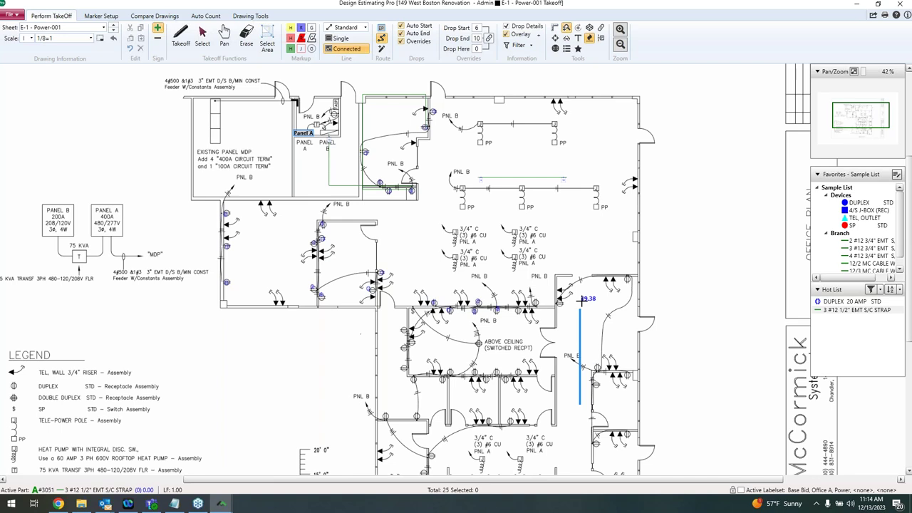
pyautogui.click(580, 208)
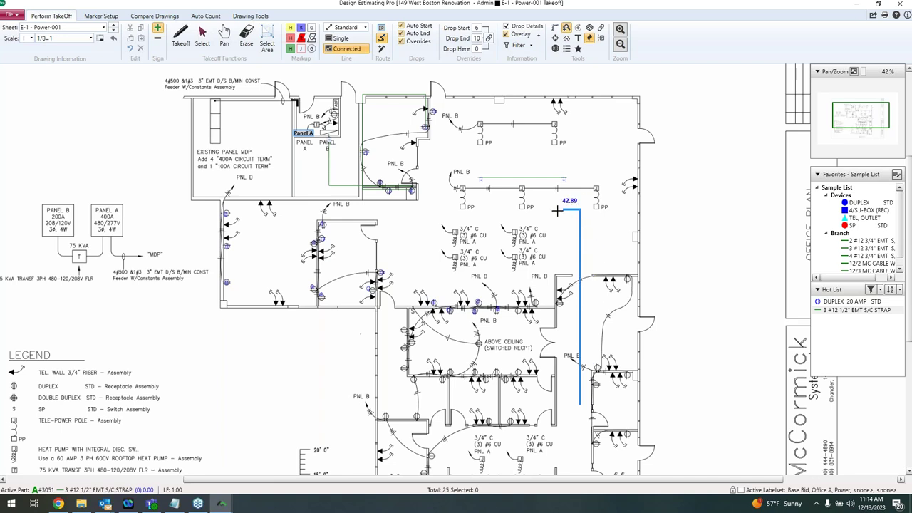
pyautogui.doubleClick(308, 204)
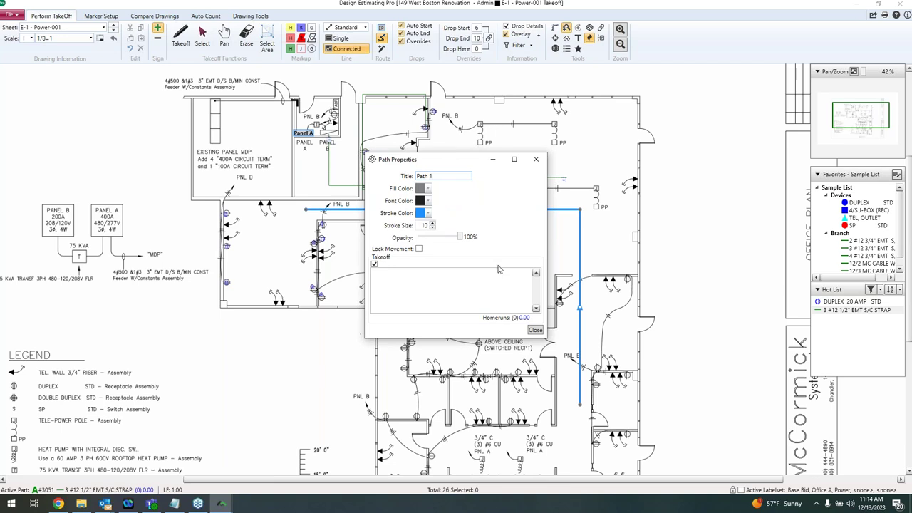
pyautogui.click(535, 330)
# Step: Route a 3 #12 1/2" EMT S/C STRAP home run from the upper-left 3/4" C junction box to Panel A, using Orthogonal routing along Path 1
pyautogui.moveTo(522, 342); pyautogui.dragTo(527, 345)
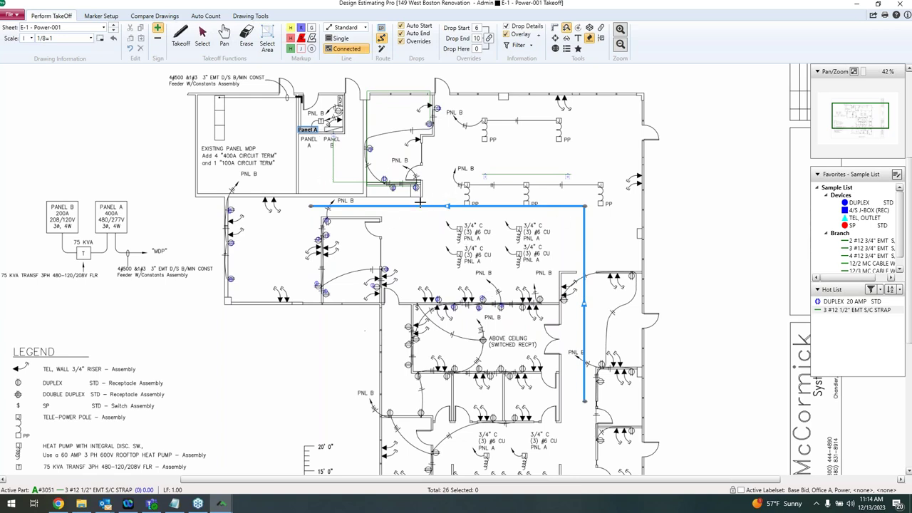
pyautogui.click(849, 312)
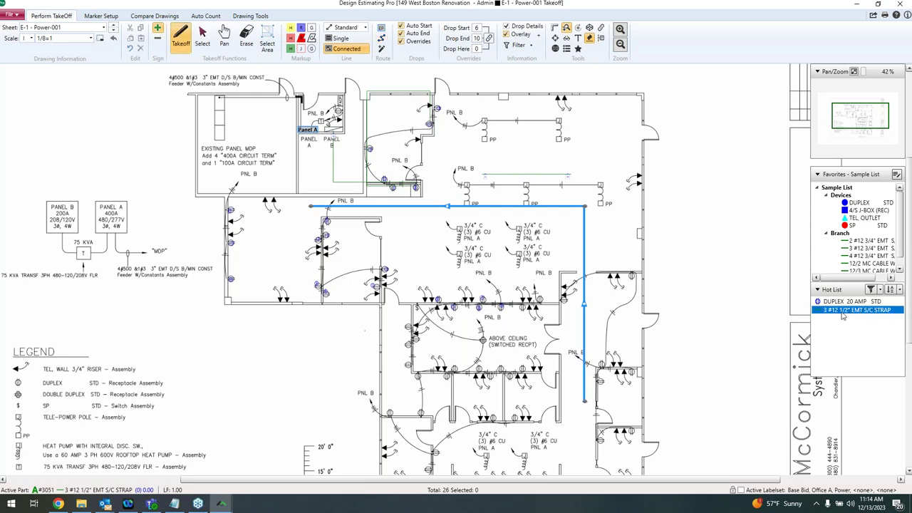
pyautogui.click(381, 48)
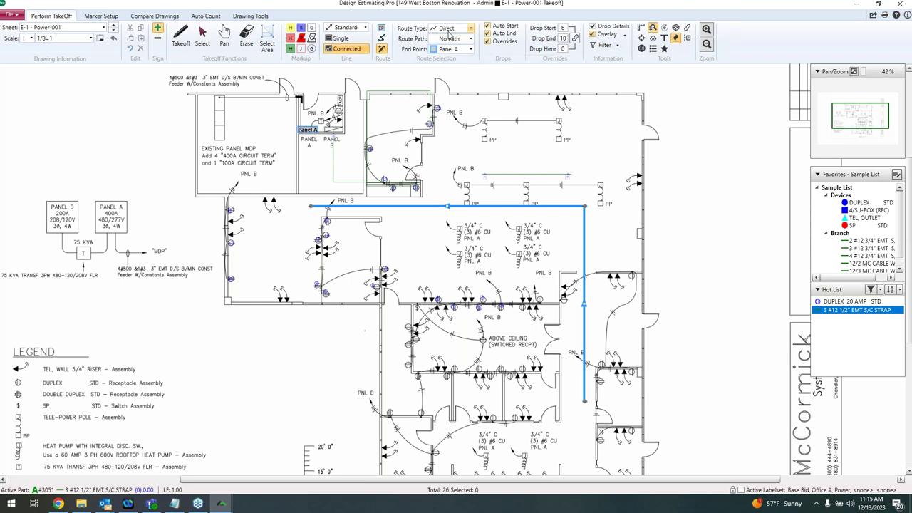
pyautogui.click(449, 33)
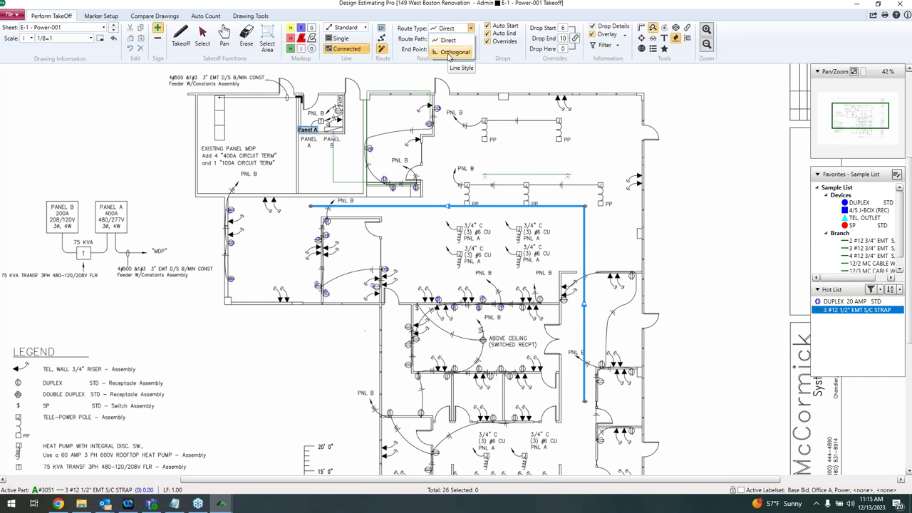
pyautogui.click(449, 53)
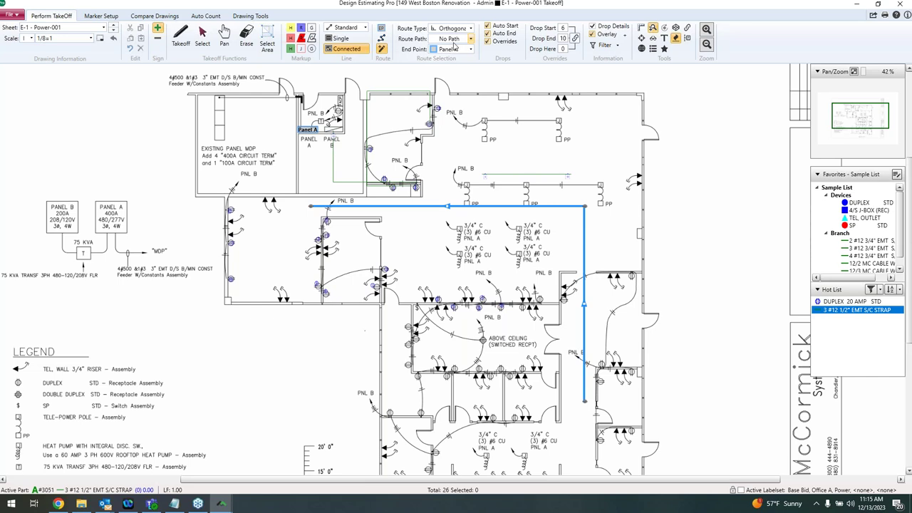
pyautogui.click(454, 42)
pyautogui.click(454, 63)
pyautogui.press('Return')
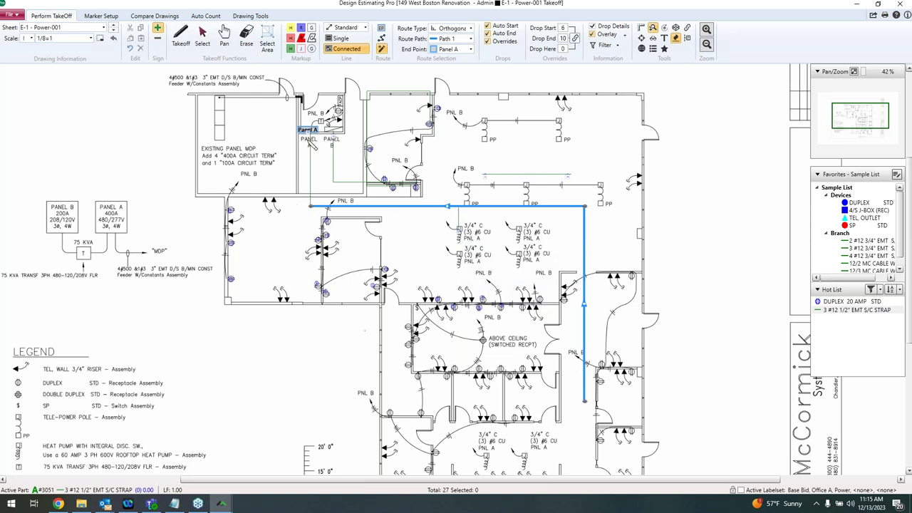
# Step: Disable the automatic drops and overrides, and route 3 #12 1/2" EMT S/C STRAP home runs along Path 1 from the three remaining 3/4" C boxes to Panel A
pyautogui.click(488, 42)
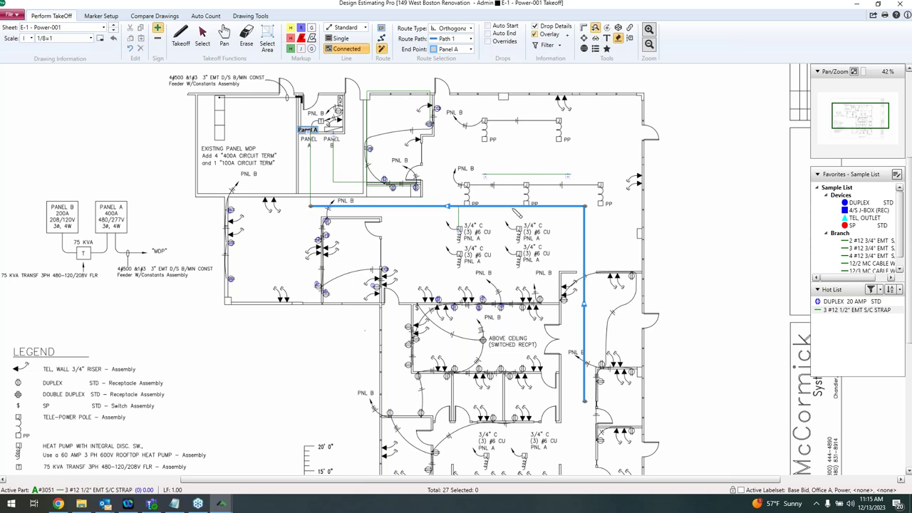
pyautogui.click(525, 206)
pyautogui.click(524, 257)
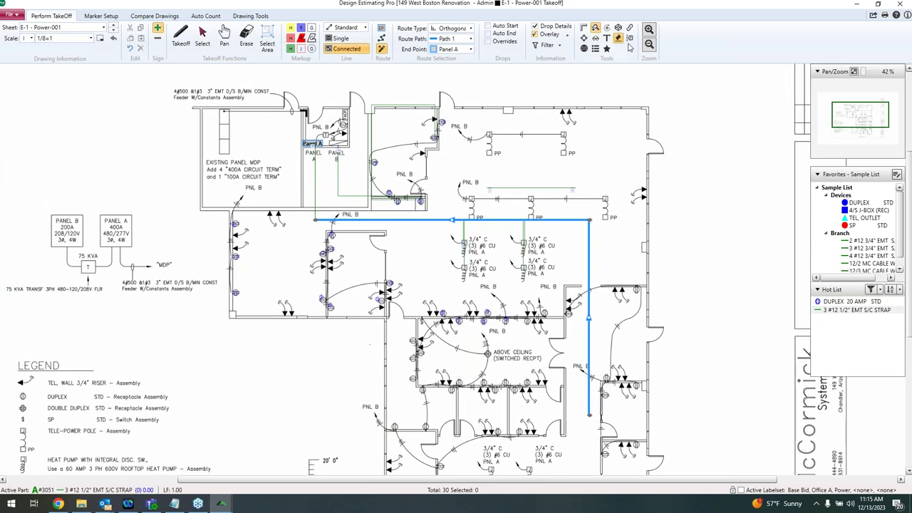
# Step: Place an inspector on the conduit run below Panel A, expand its home run list to review the runs, and close the list
pyautogui.press('Escape')
pyautogui.click(315, 176)
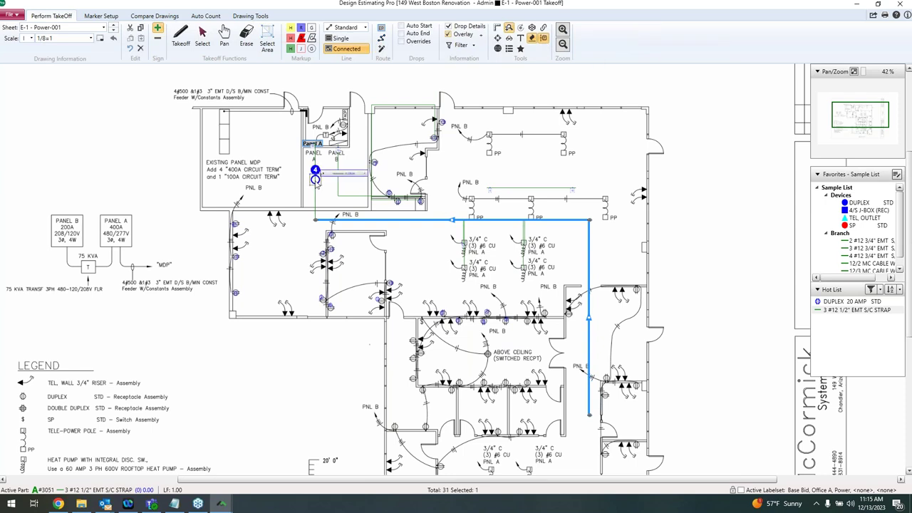
pyautogui.scroll(2, 316, 178)
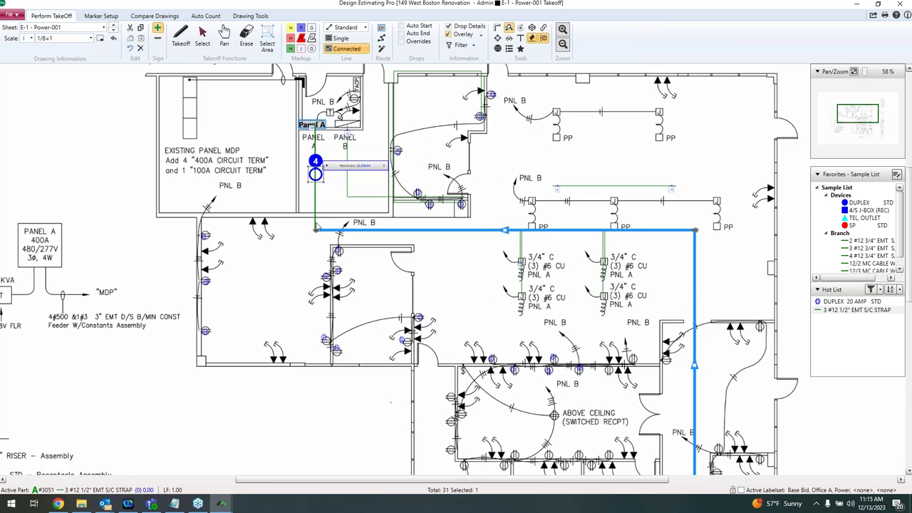
pyautogui.scroll(1, 324, 173)
pyautogui.scroll(1, 331, 189)
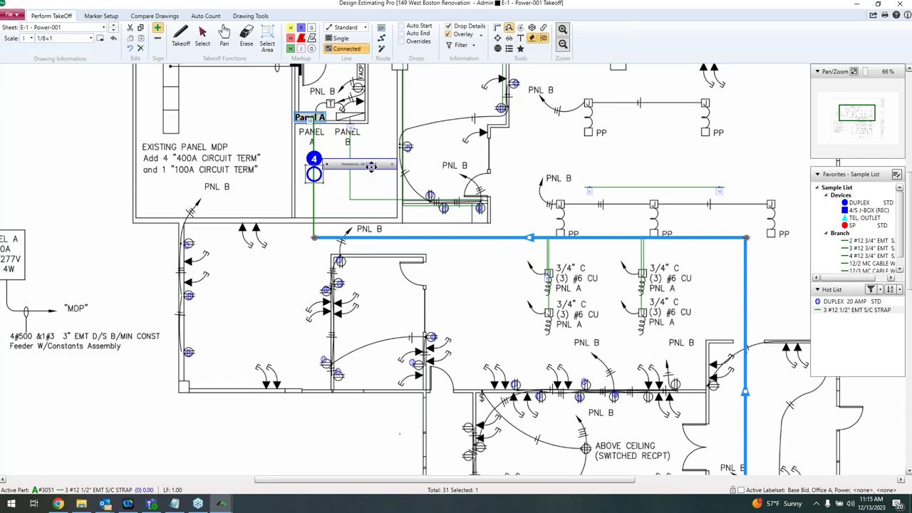
pyautogui.click(327, 165)
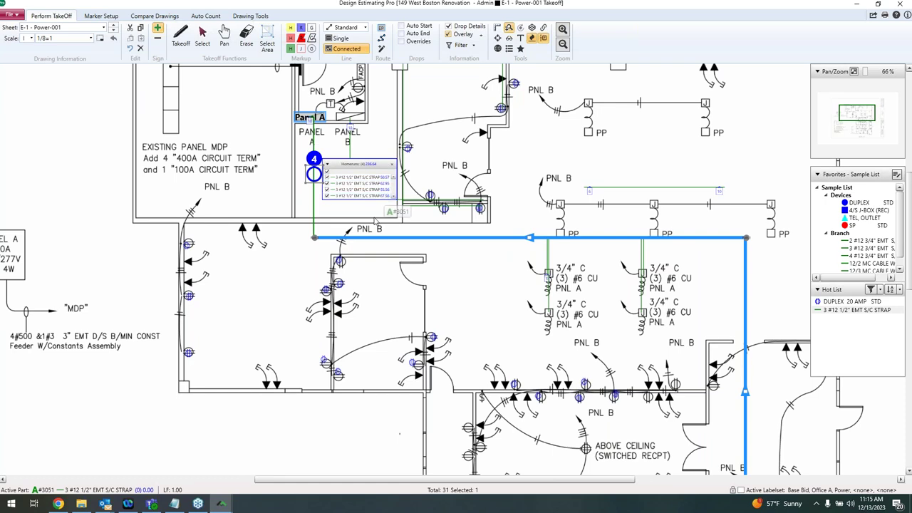
pyautogui.click(392, 164)
# Step: Hide the end points and routing paths on the drawing with the takeoff filter
pyautogui.scroll(-5, 652, 278)
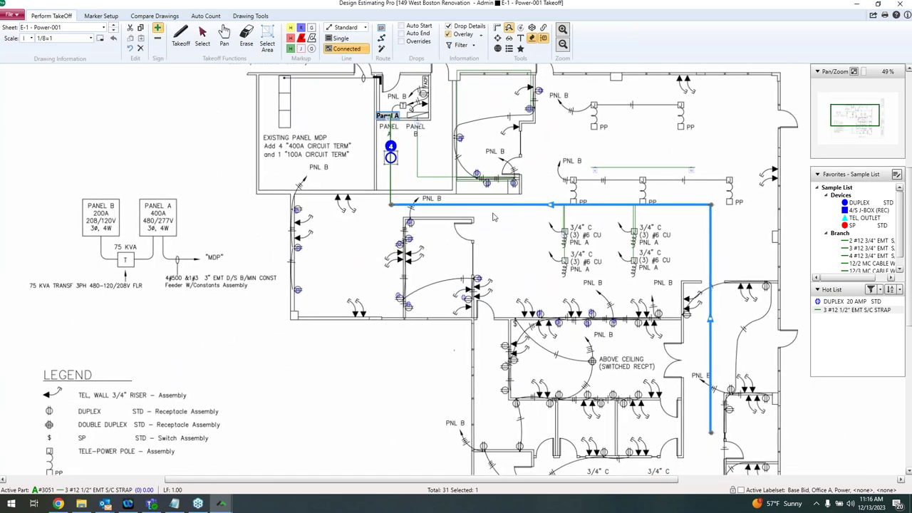
pyautogui.click(472, 46)
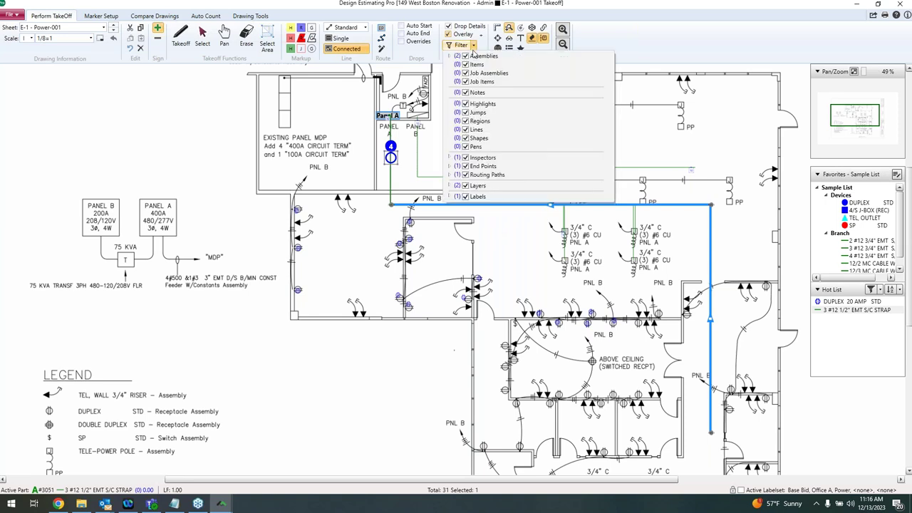
pyautogui.click(466, 166)
pyautogui.click(466, 175)
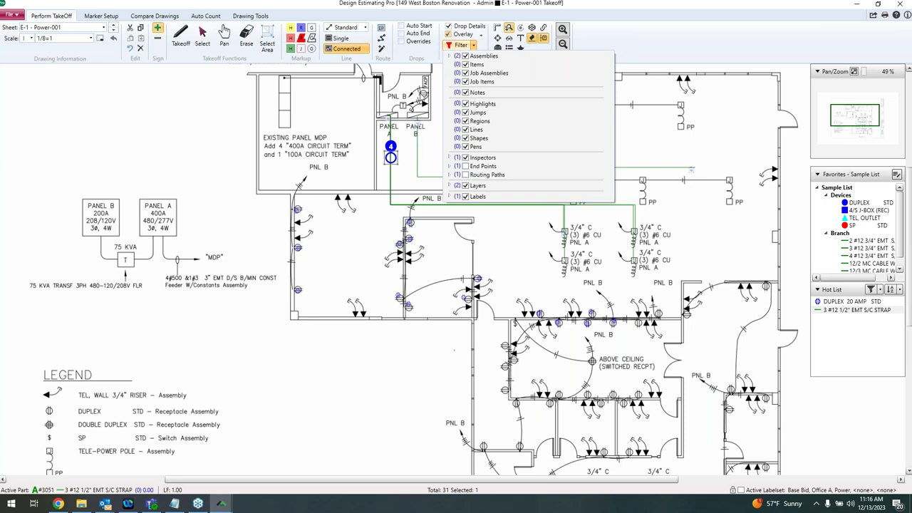
pyautogui.click(11, 14)
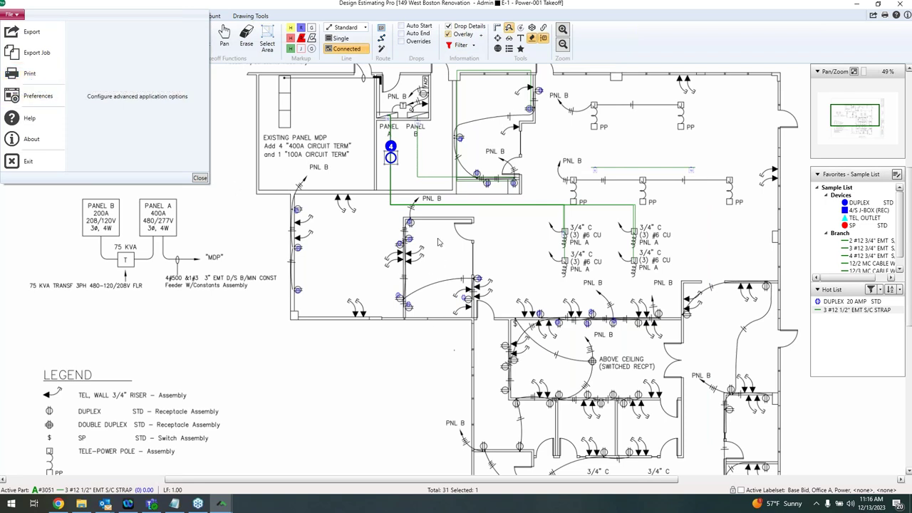
pyautogui.press('Escape')
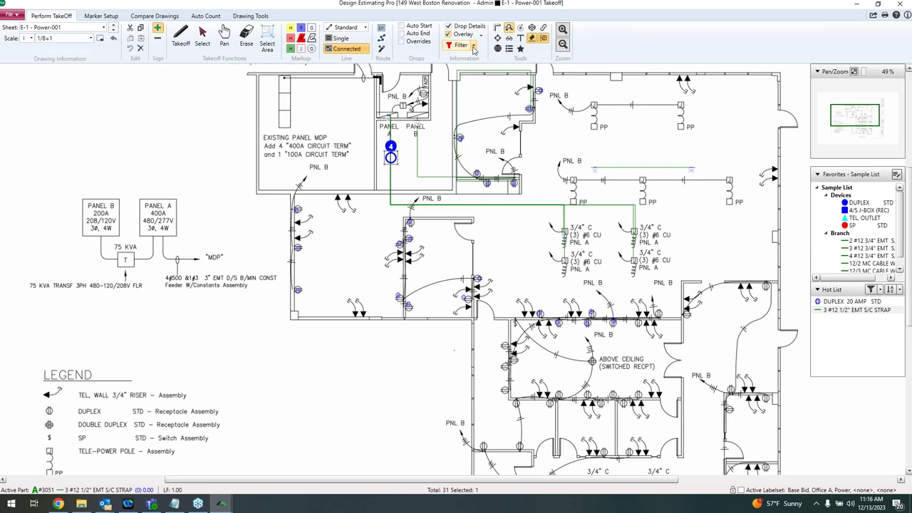
# Step: Turn the end points and routing paths back on in the takeoff filter
pyautogui.click(473, 47)
pyautogui.click(466, 167)
pyautogui.click(466, 176)
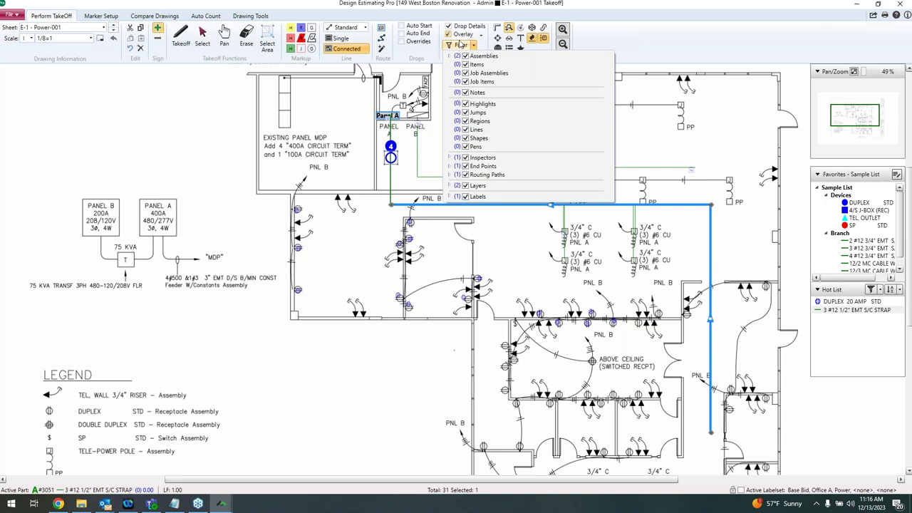
pyautogui.click(435, 60)
pyautogui.scroll(-5, 439, 140)
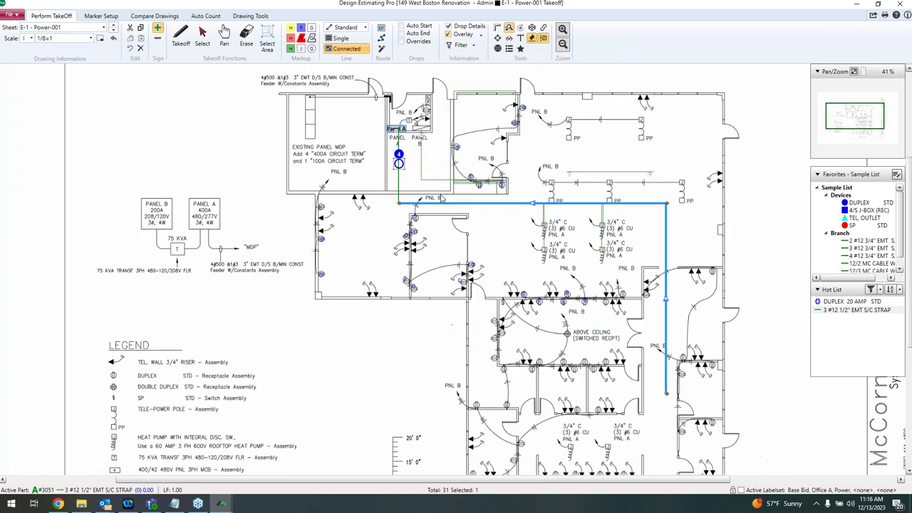
pyautogui.scroll(-3, 427, 203)
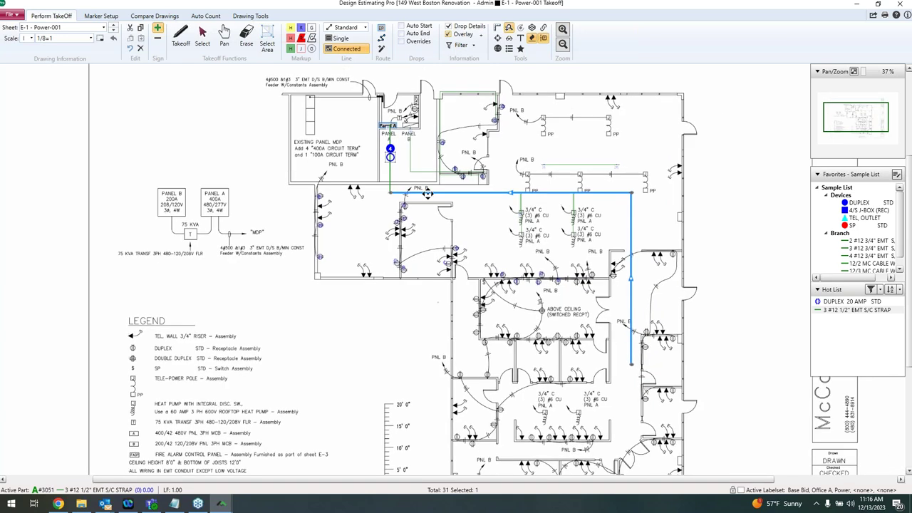
pyautogui.moveTo(428, 203); pyautogui.dragTo(420, 203)
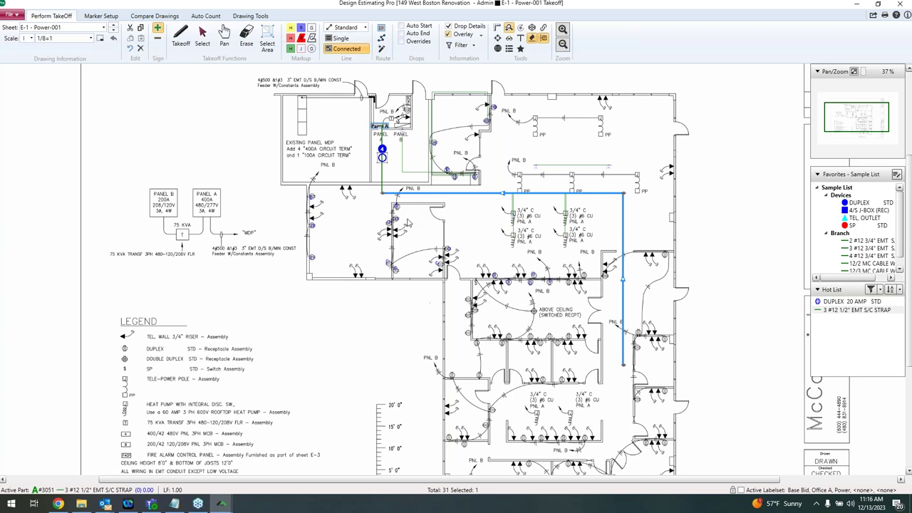
# Step: Close the drawing takeoff, summarize the audit trail to review totals per assembly, and restore its detailed listing
pyautogui.click(899, 5)
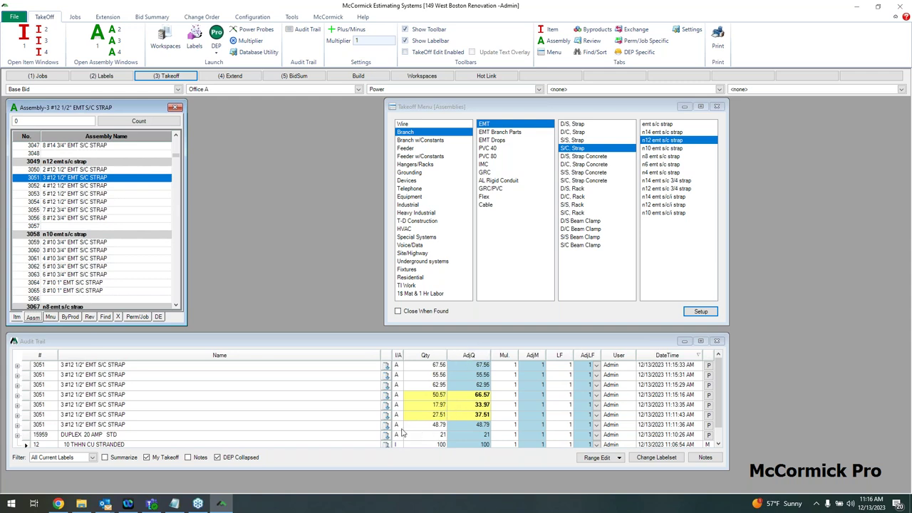
pyautogui.click(105, 457)
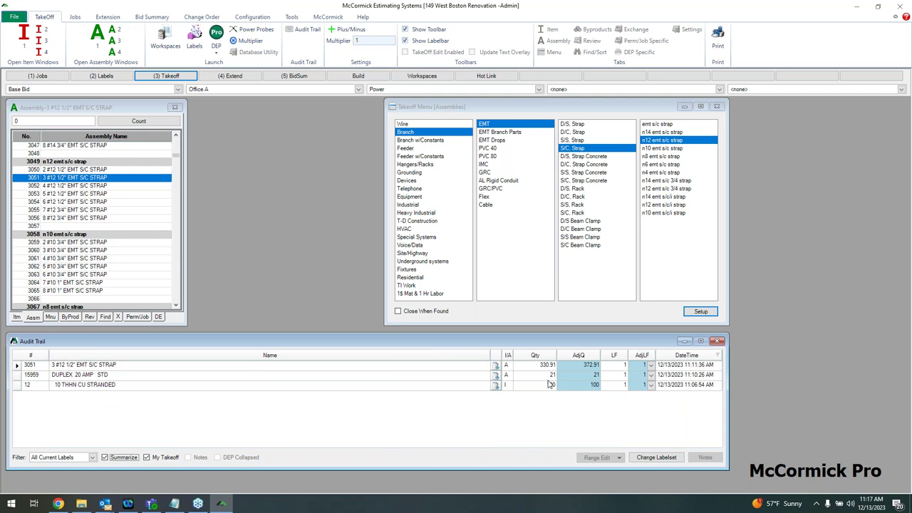
pyautogui.click(106, 458)
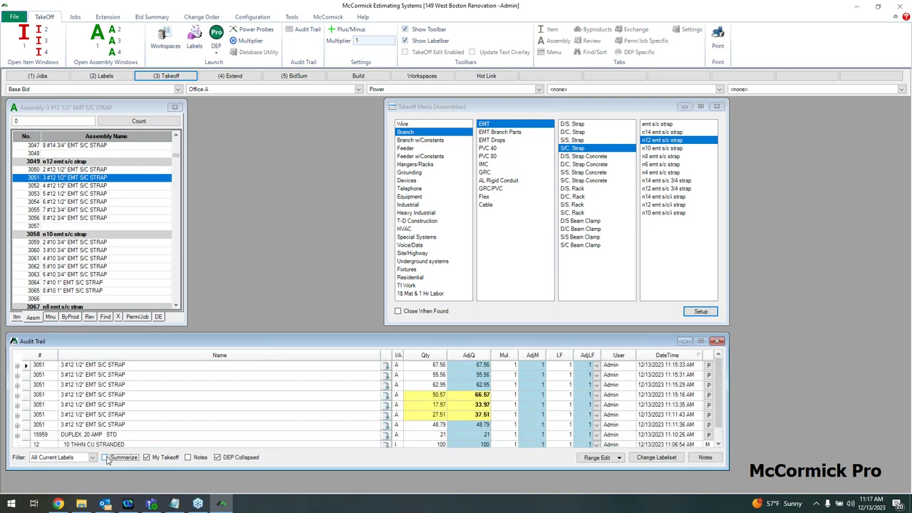
# Step: Open the job's extension and highlight the Item Name and Quantity columns of the Base Bid
pyautogui.click(232, 76)
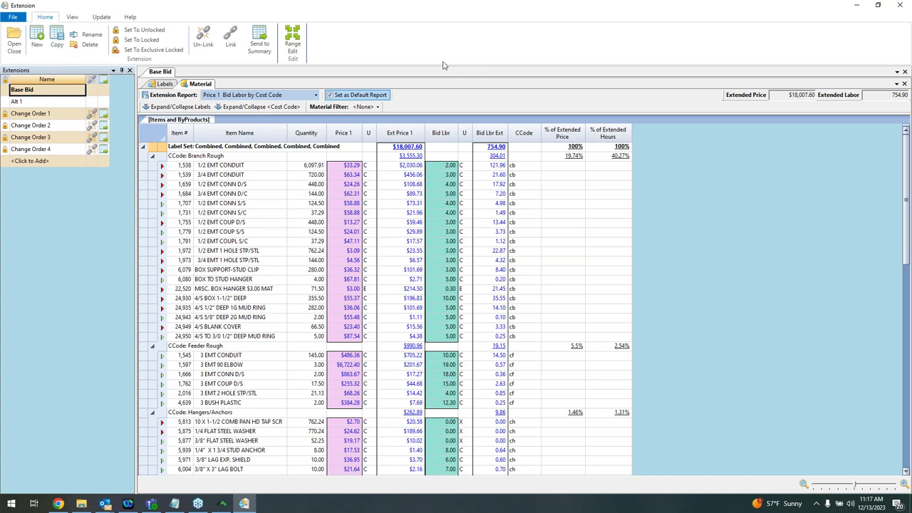
pyautogui.click(249, 133)
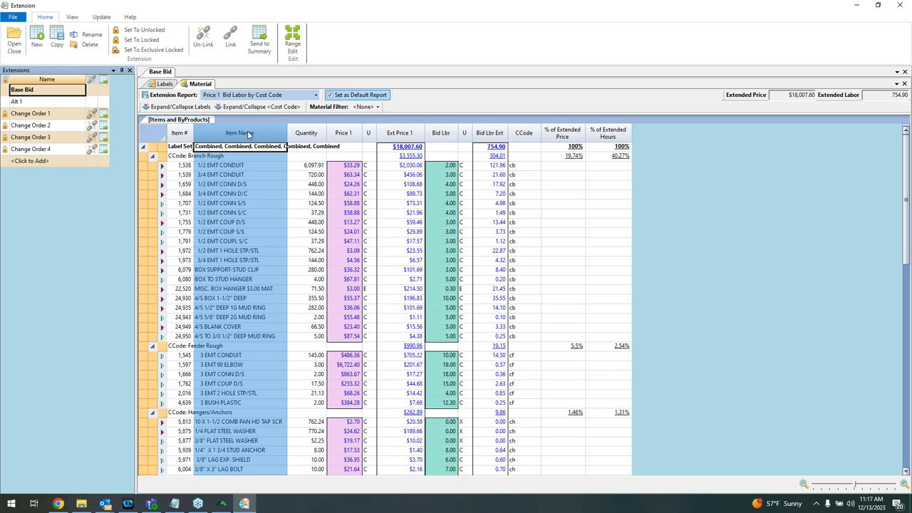
pyautogui.click(294, 134)
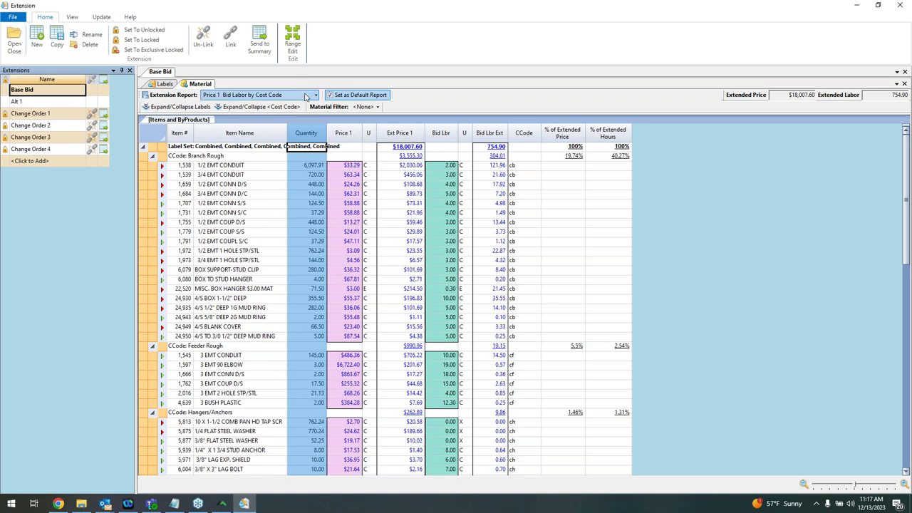
# Step: Display the Item Materials List extension report and look through its item quantities
pyautogui.click(305, 98)
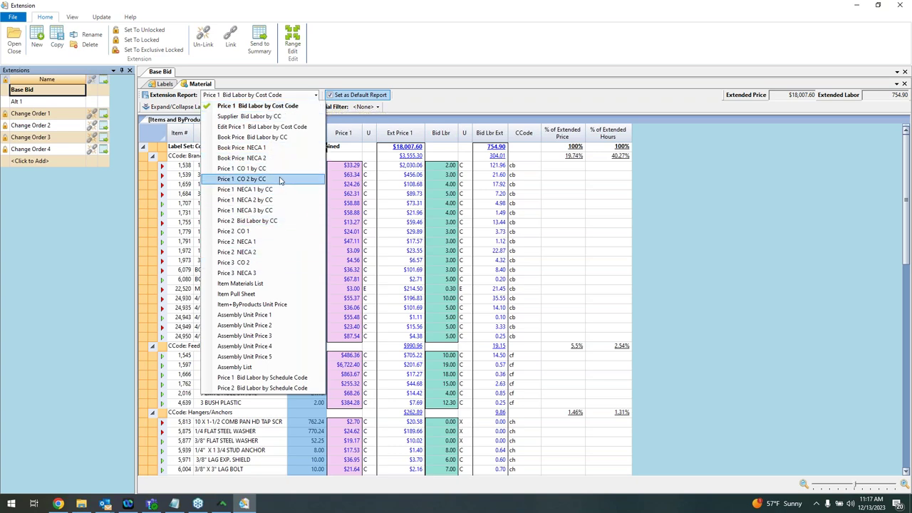
pyautogui.click(277, 284)
pyautogui.scroll(-1, 251, 241)
pyautogui.scroll(-14, 251, 241)
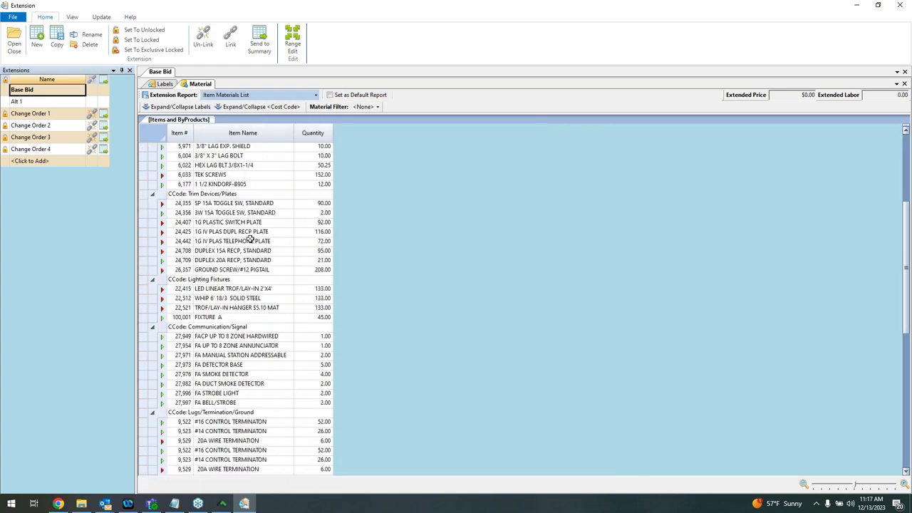
pyautogui.scroll(6, 251, 241)
pyautogui.scroll(9, 250, 241)
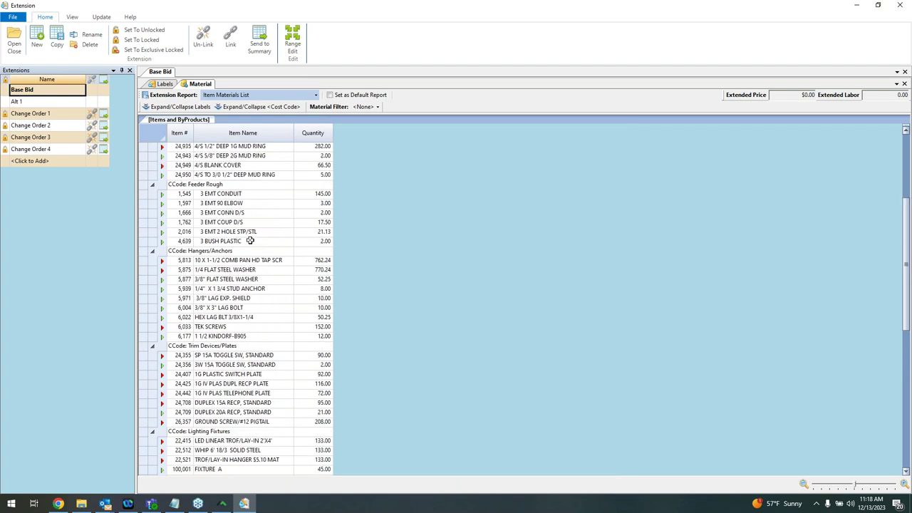
# Step: View the Assembly List extension report, and return to the Price 1 Bid Labor by Cost Code report
pyautogui.click(278, 96)
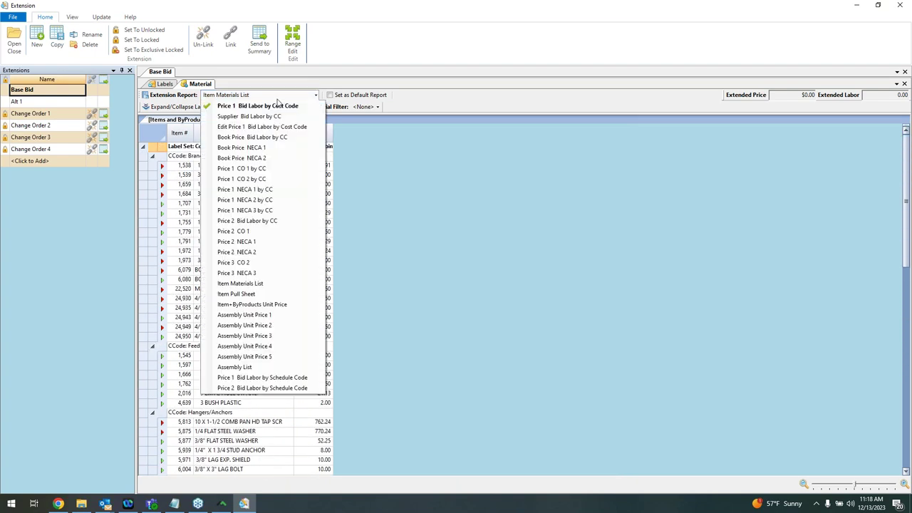
pyautogui.click(246, 367)
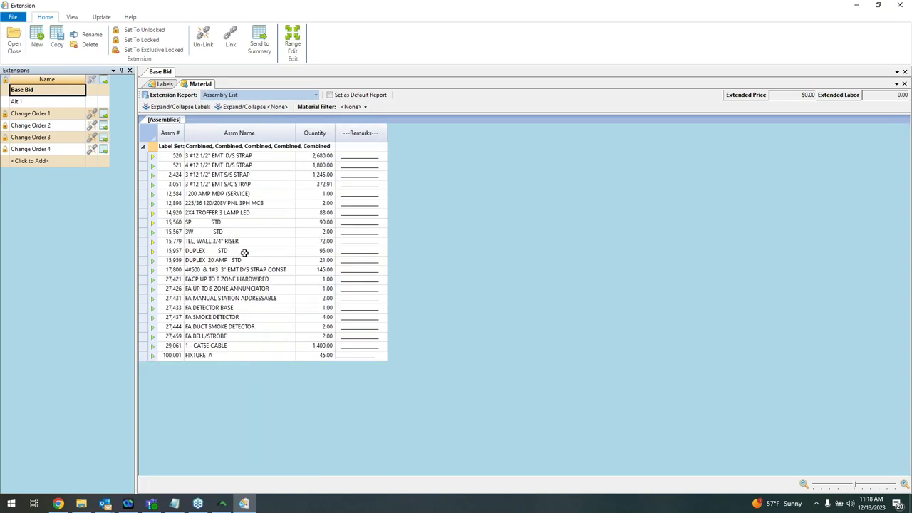
pyautogui.click(268, 97)
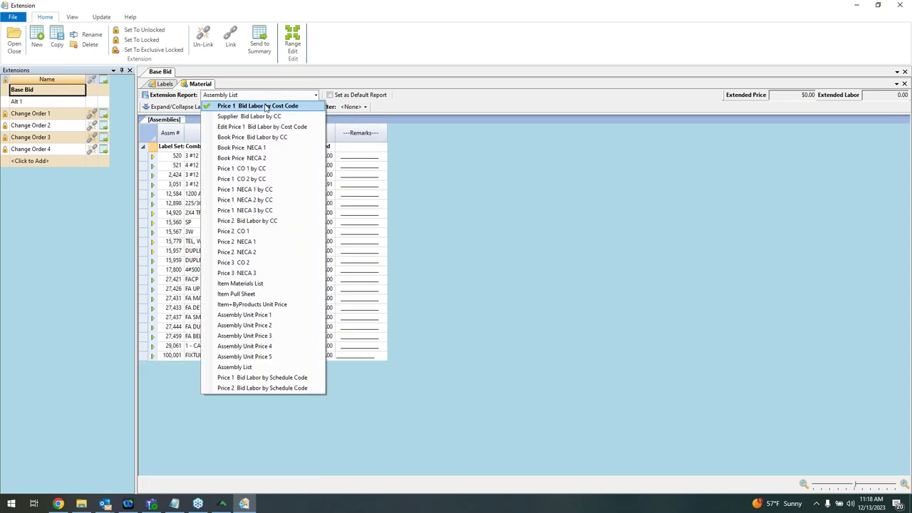
pyautogui.click(265, 105)
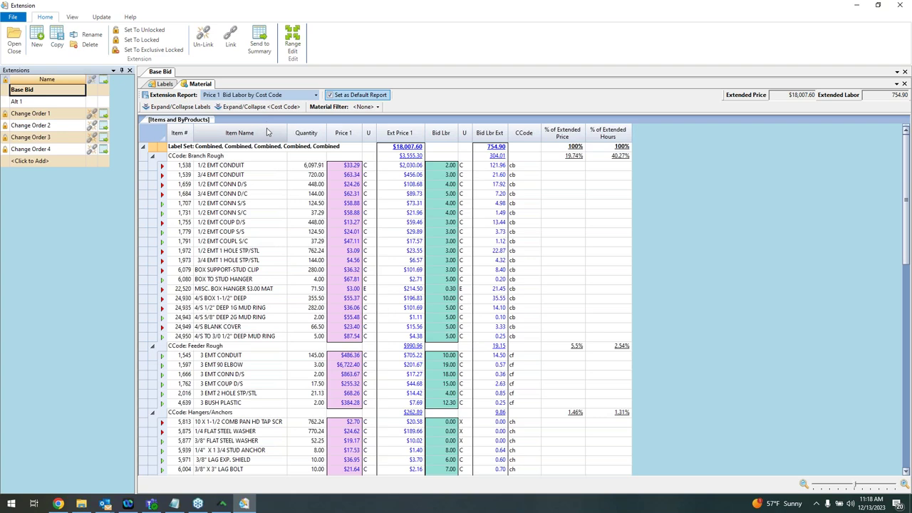
# Step: Filter the extension materials to Quote items and look over the print and export options
pyautogui.click(368, 108)
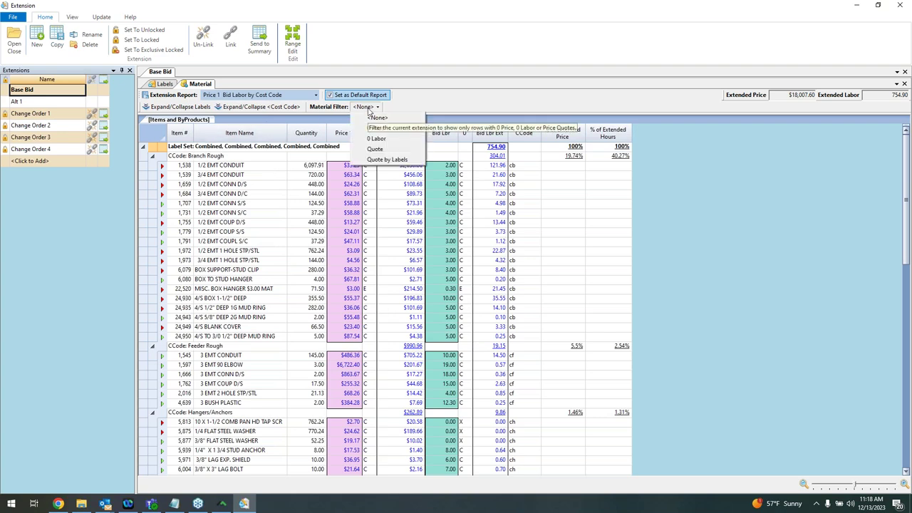
pyautogui.click(371, 150)
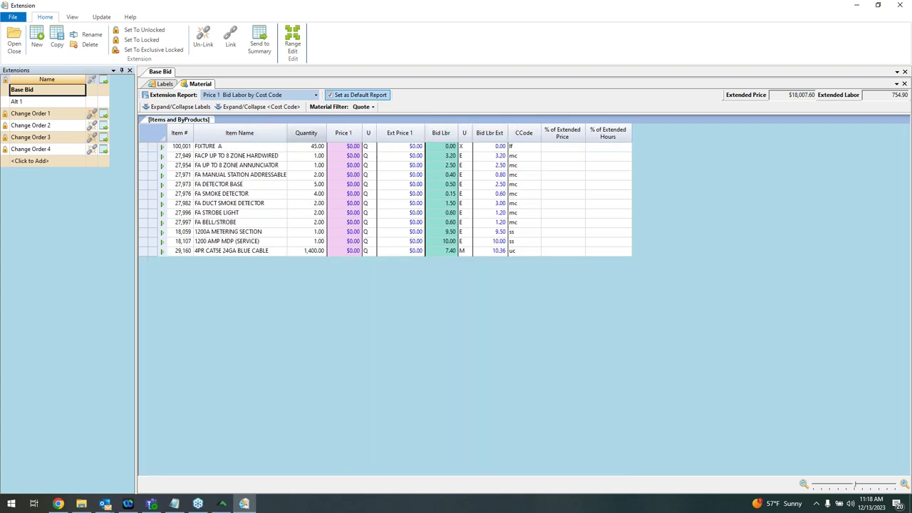
pyautogui.click(13, 17)
pyautogui.moveTo(30, 43)
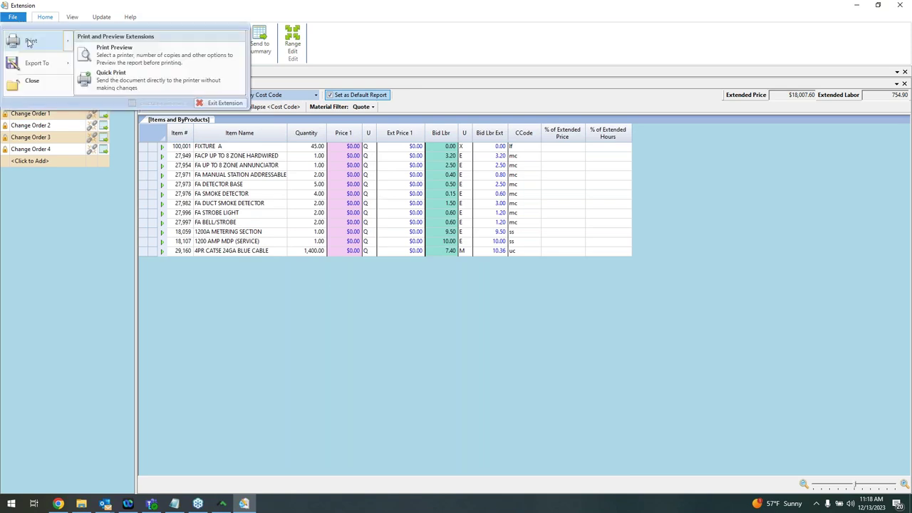
pyautogui.moveTo(37, 64)
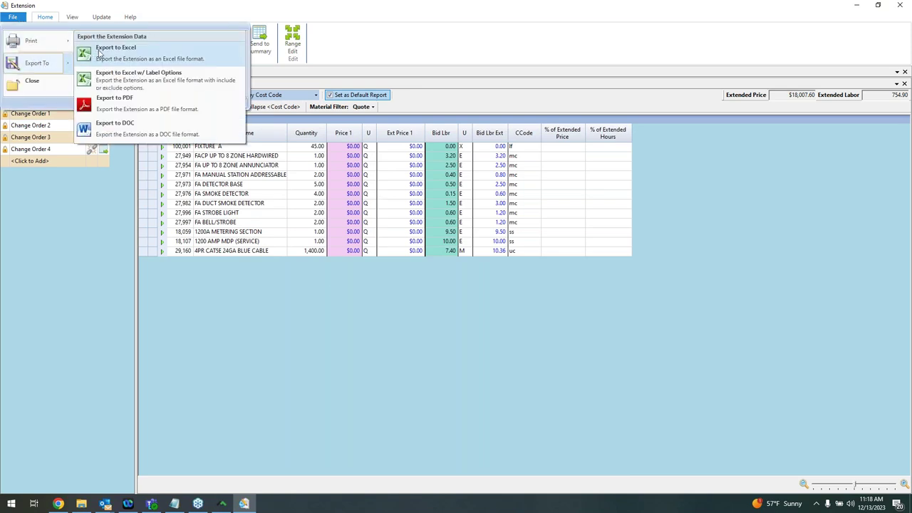
pyautogui.click(252, 311)
# Step: Clear the material filter and collapse the Base Bid extension to its cost code totals
pyautogui.click(362, 106)
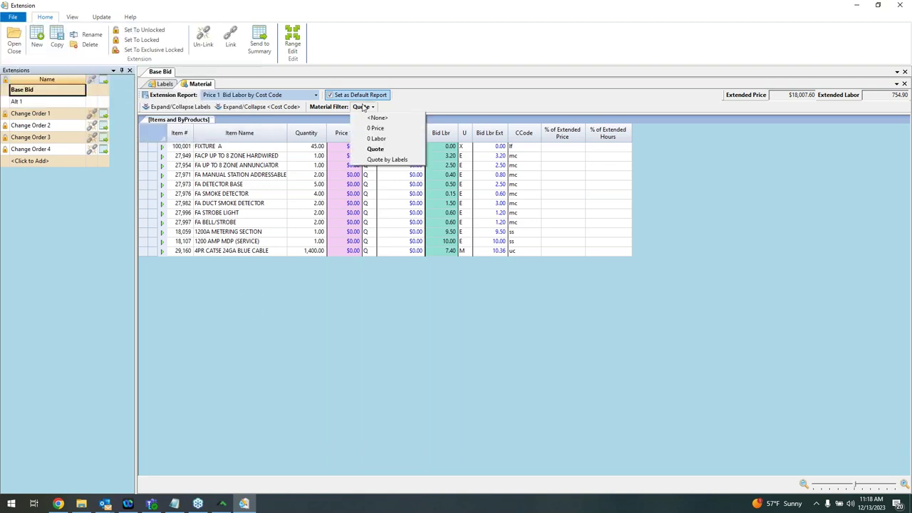
pyautogui.click(367, 118)
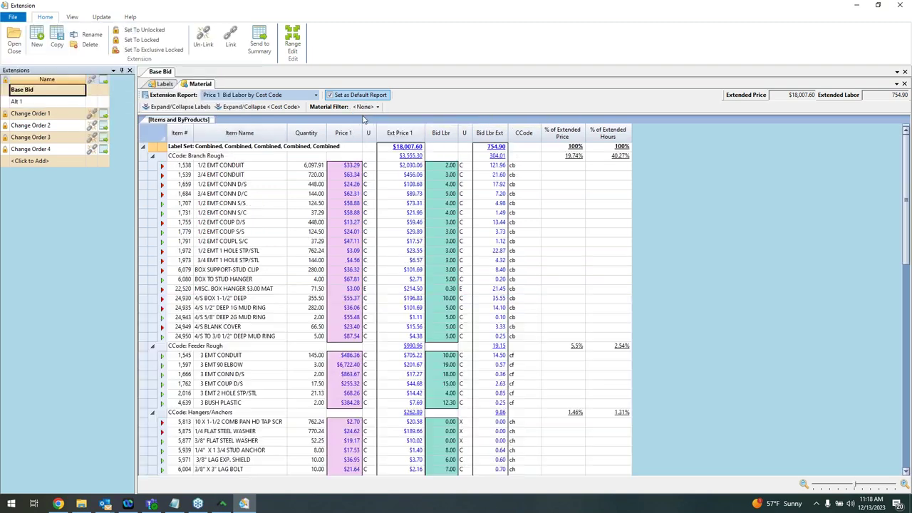
pyautogui.click(283, 107)
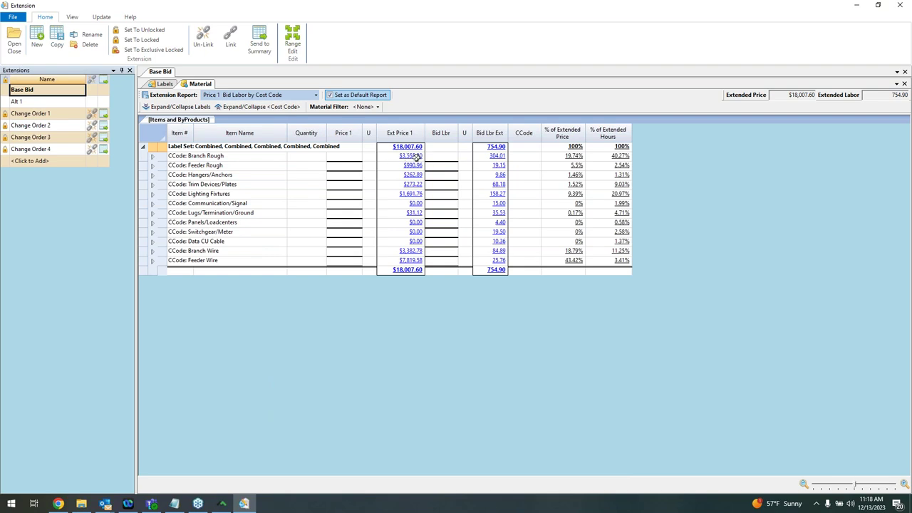
# Step: Look over the Branch Rough items, and expand all cost codes of the Base Bid extension to their items
pyautogui.click(152, 158)
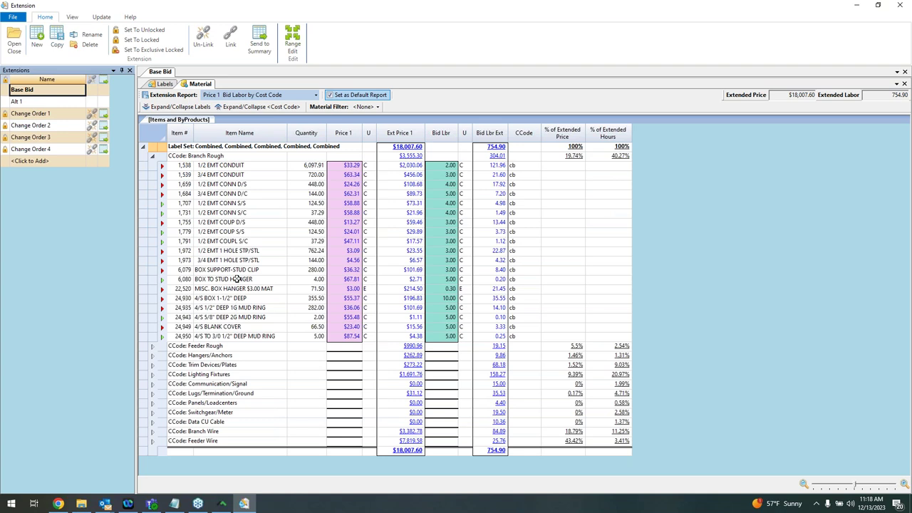
pyautogui.click(152, 156)
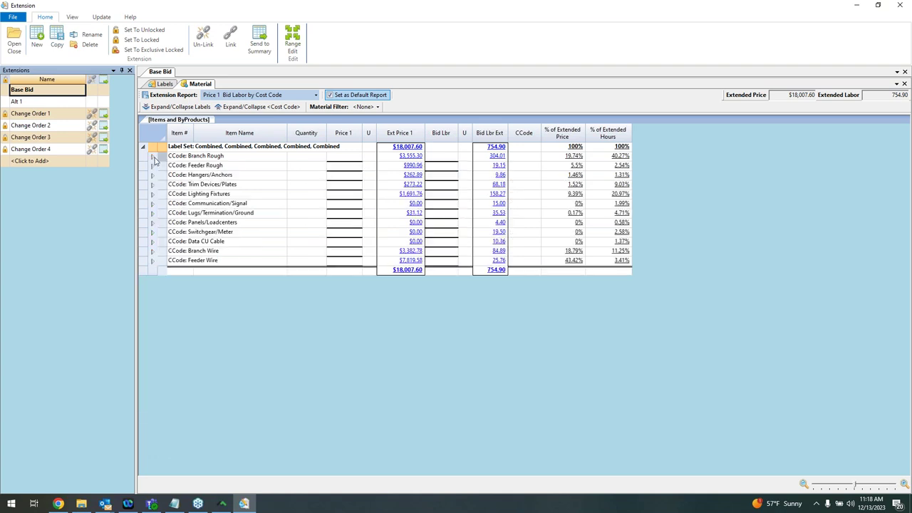
pyautogui.click(243, 107)
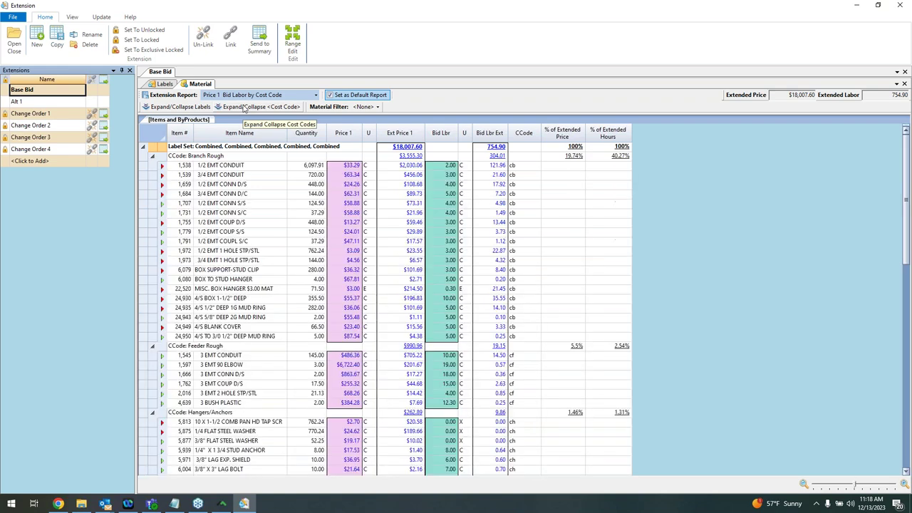
# Step: Limit the Base Bid extension labels to the Office A area and the Power system, keeping all bid packages included
pyautogui.click(169, 85)
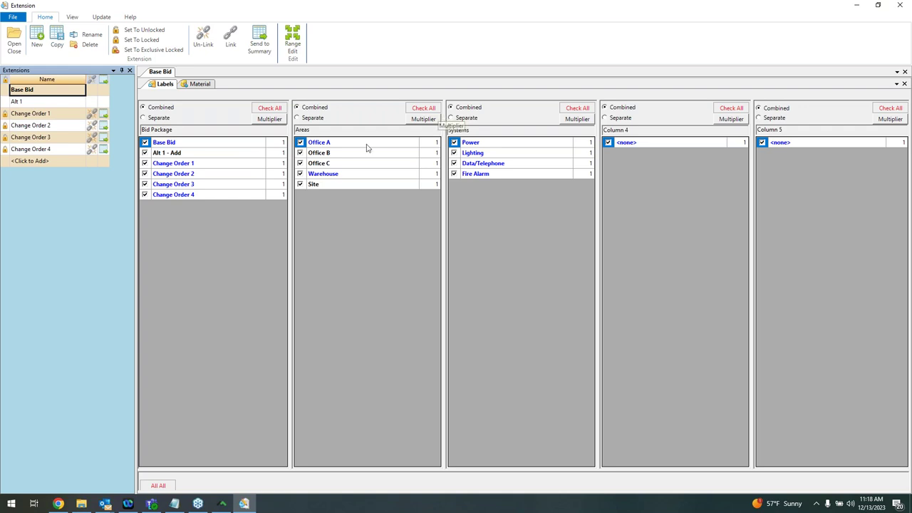
pyautogui.click(300, 174)
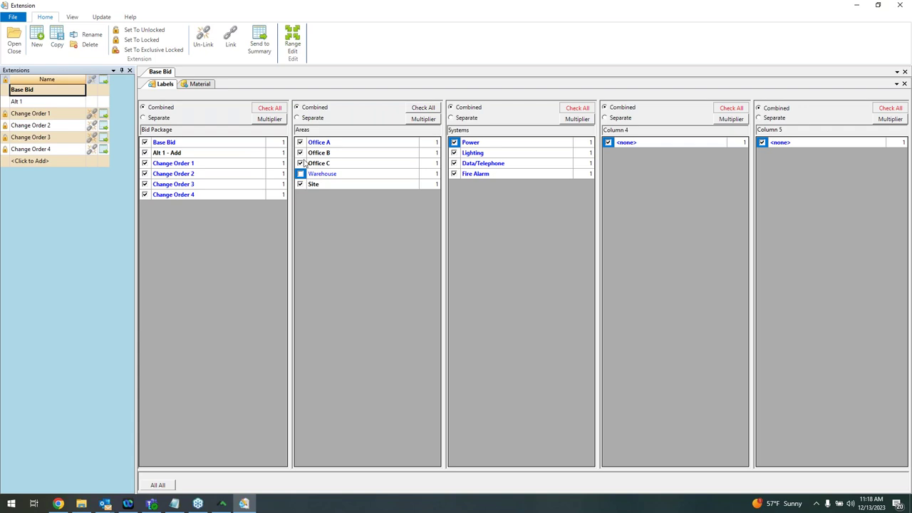
pyautogui.click(454, 153)
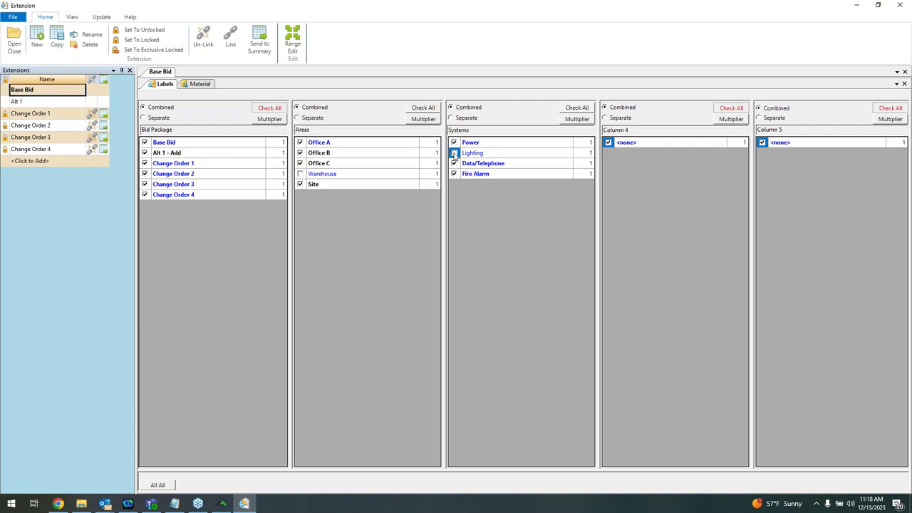
pyautogui.click(454, 163)
pyautogui.click(454, 174)
pyautogui.click(300, 152)
pyautogui.click(300, 163)
pyautogui.click(300, 185)
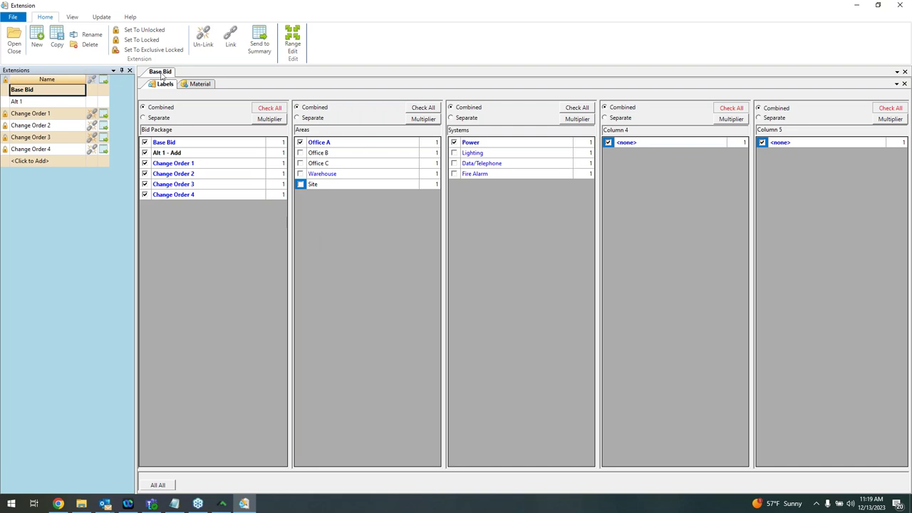
# Step: Look through the Base Bid materials priced for only Office A and Power
pyautogui.click(198, 83)
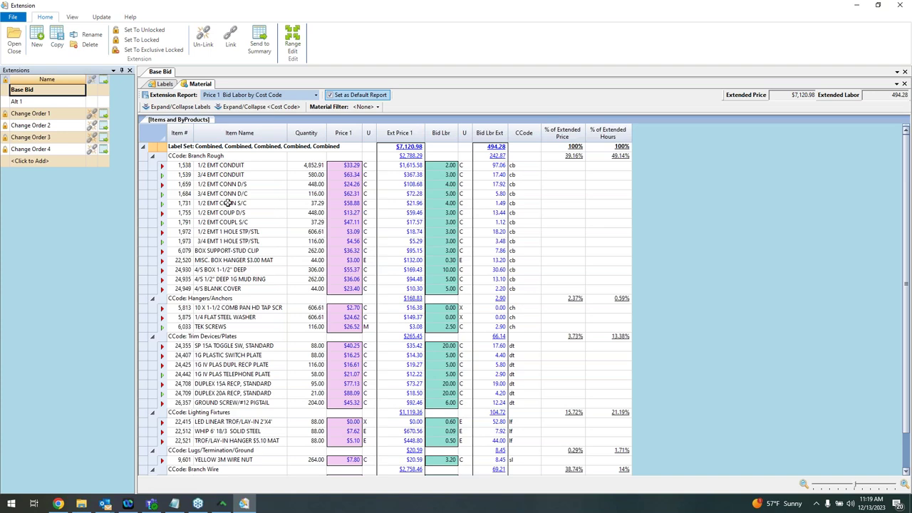
pyautogui.scroll(-1, 226, 203)
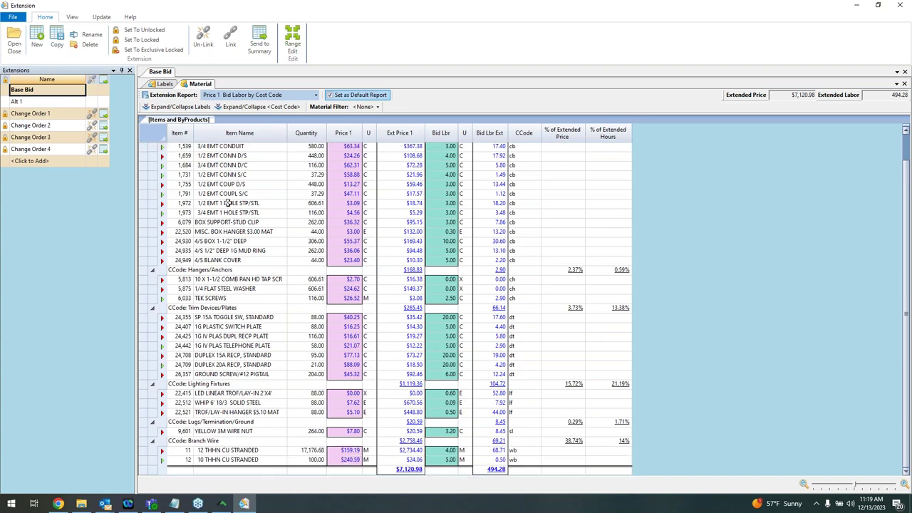
pyautogui.scroll(1, 227, 203)
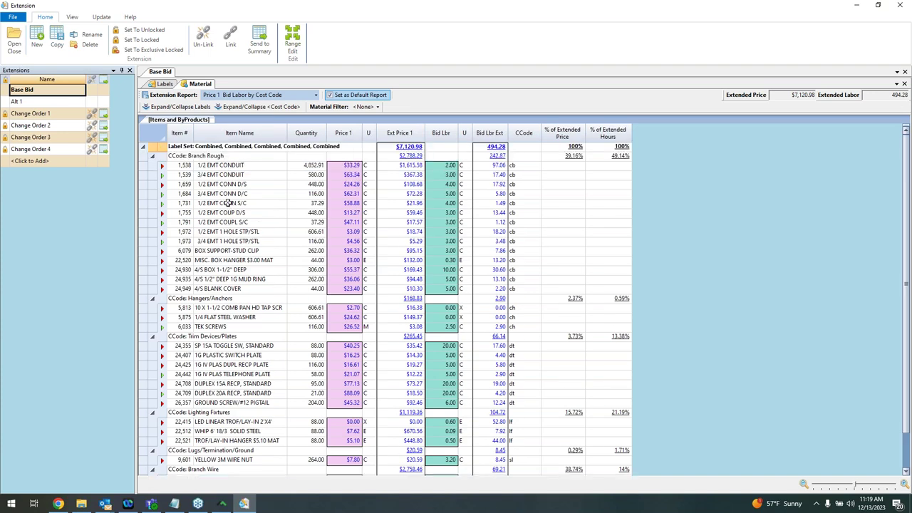
# Step: Include all labels in the Base Bid extension again and return to its material report
pyautogui.click(171, 85)
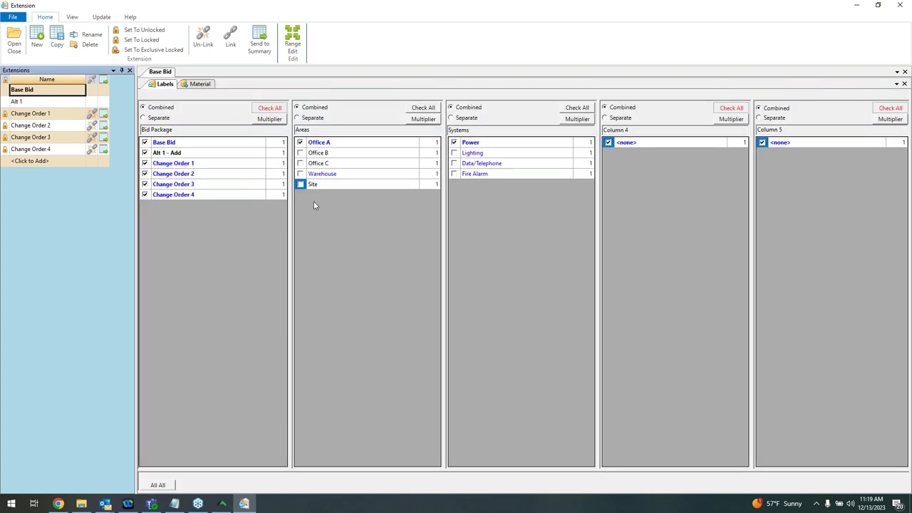
pyautogui.click(159, 485)
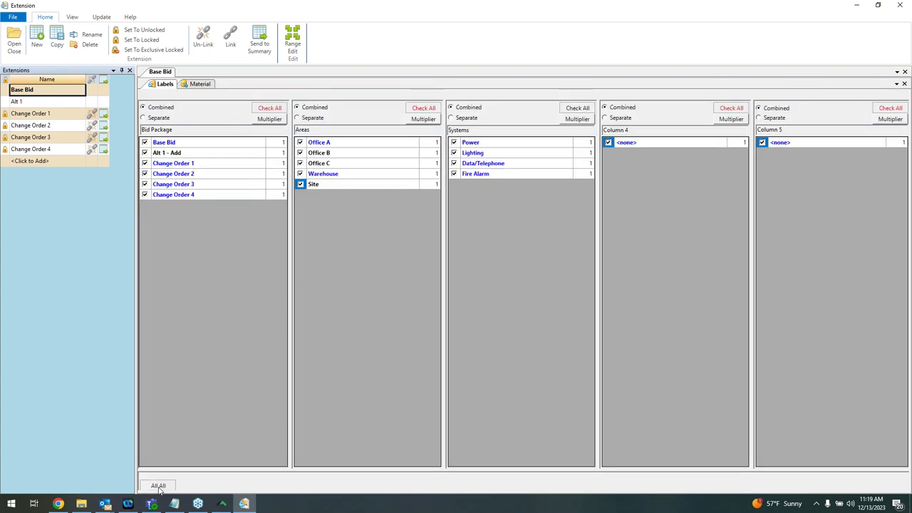
pyautogui.click(207, 86)
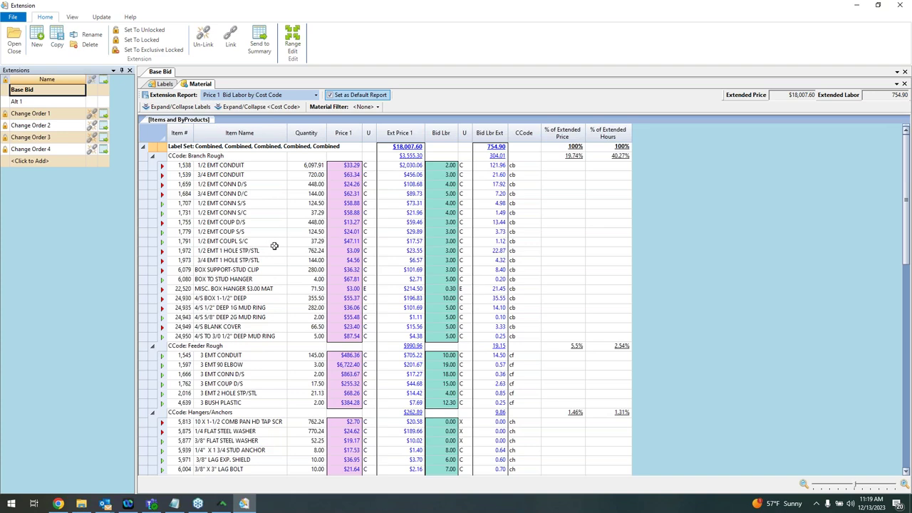
# Step: Set the 1/2 EMT CONN S/S Price 1 to $65.00 and the 1/2 EMT CONN S/C bid labor to 4.50
pyautogui.click(344, 205)
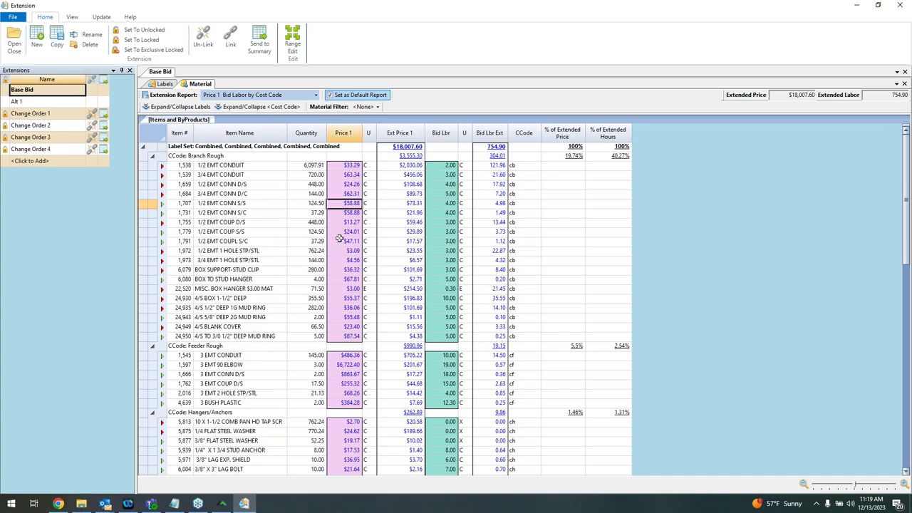
pyautogui.write('65')
pyautogui.press('Return')
pyautogui.click(447, 213)
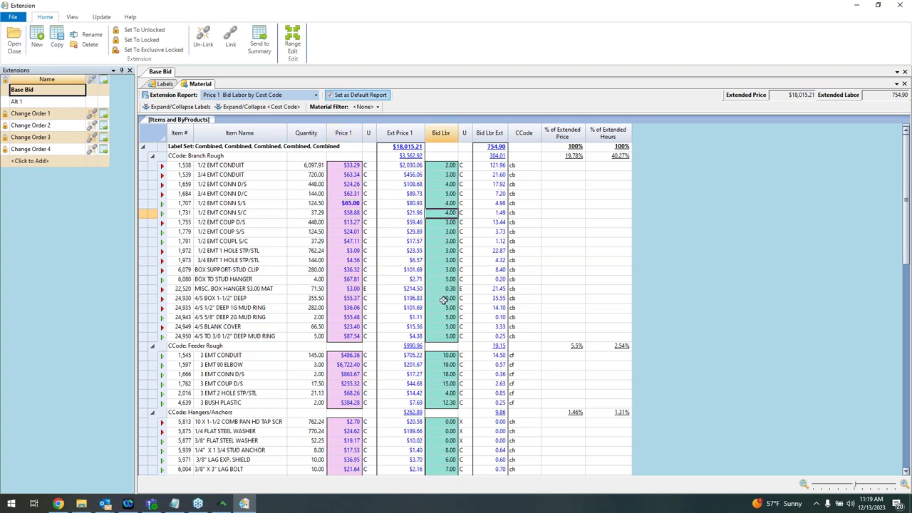
pyautogui.press('F2')
pyautogui.press('Return')
# Step: Send the Base Bid extension to the Bid Summary and close the Extension window
pyautogui.click(261, 48)
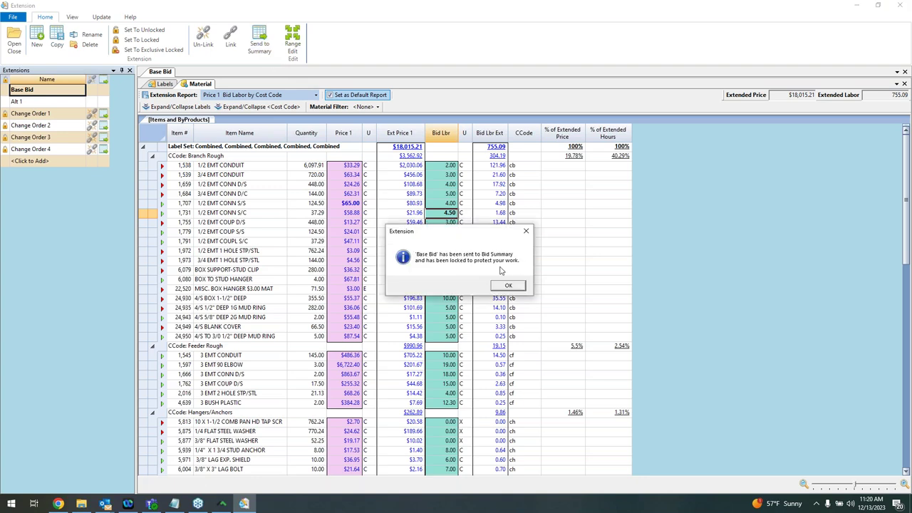
pyautogui.click(509, 285)
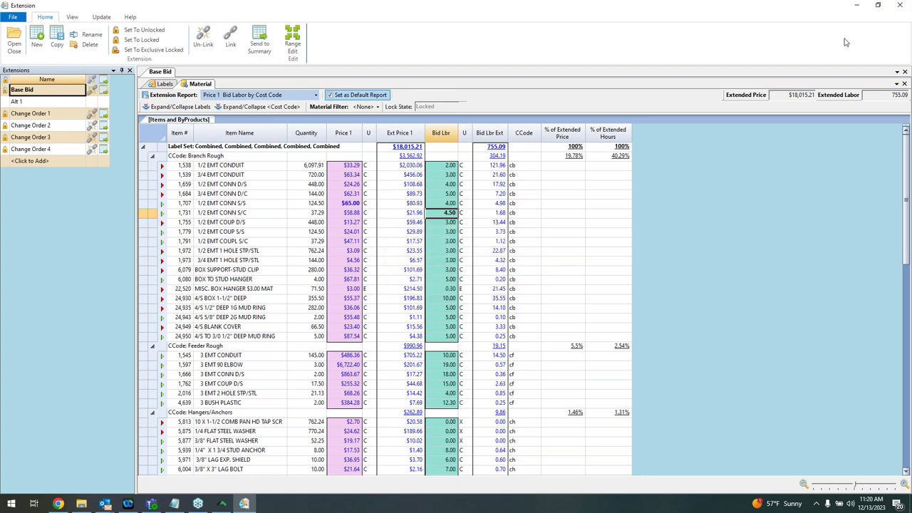
pyautogui.click(902, 6)
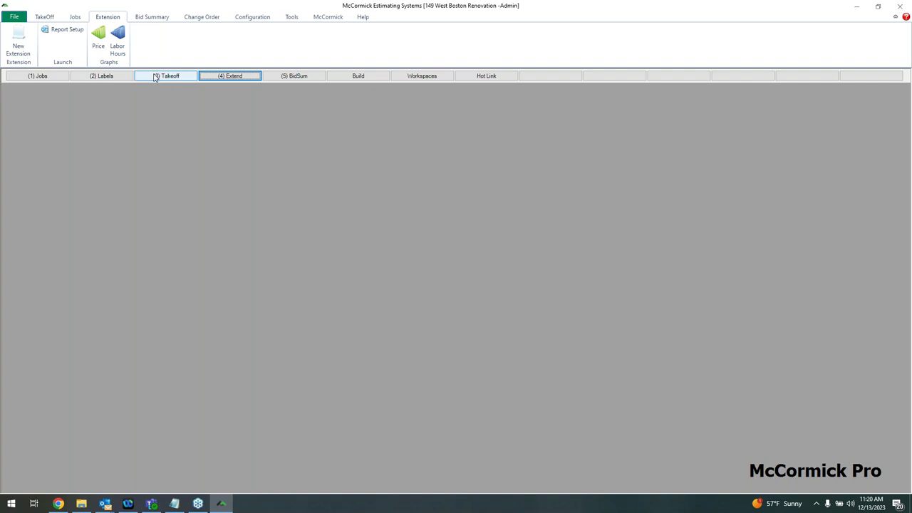
# Step: Open the job's Bid Summary and display its labor sheet
pyautogui.click(215, 80)
pyautogui.click(276, 80)
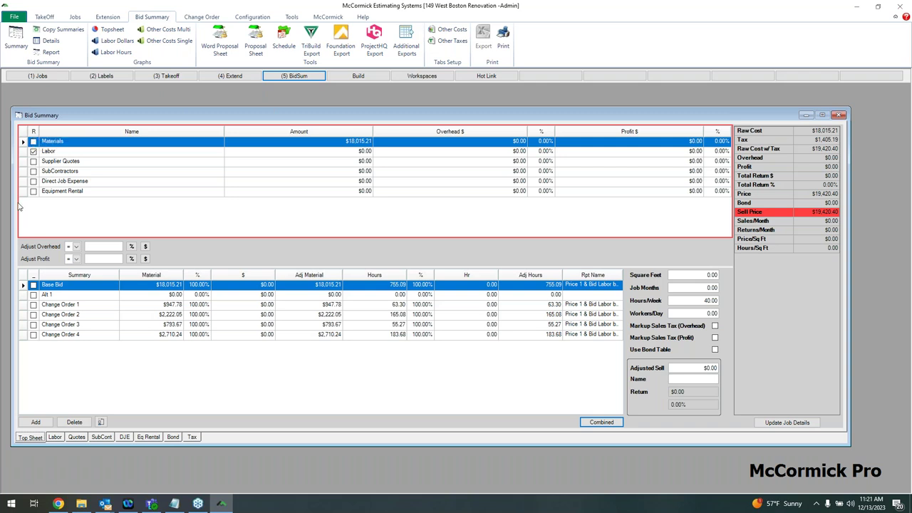
pyautogui.click(55, 437)
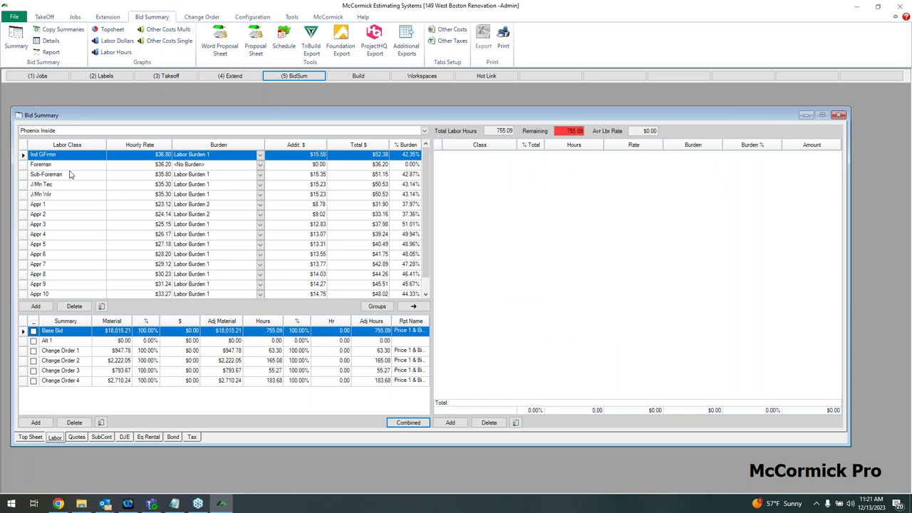
# Step: Assign the Foreman, Sub-Foreman, J/Mn Wir and Appr 1 labor classes to the Base Bid hours
pyautogui.click(24, 165)
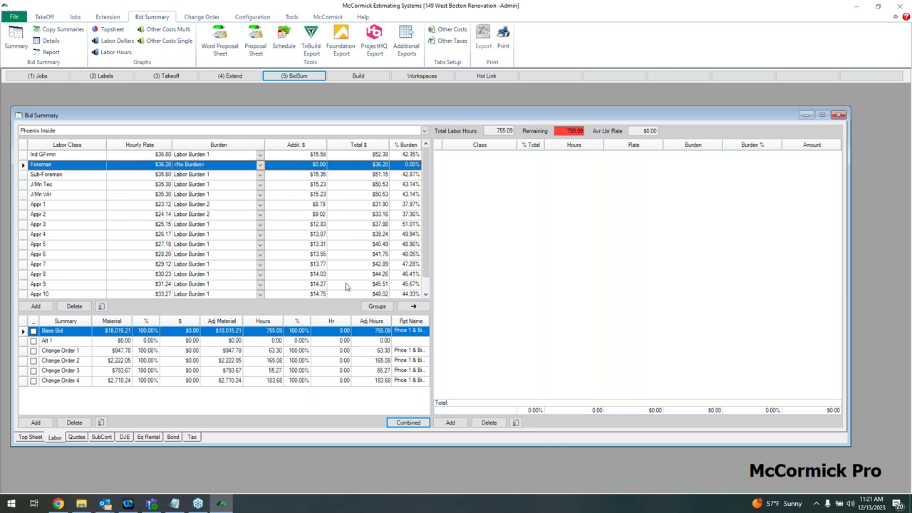
pyautogui.click(419, 310)
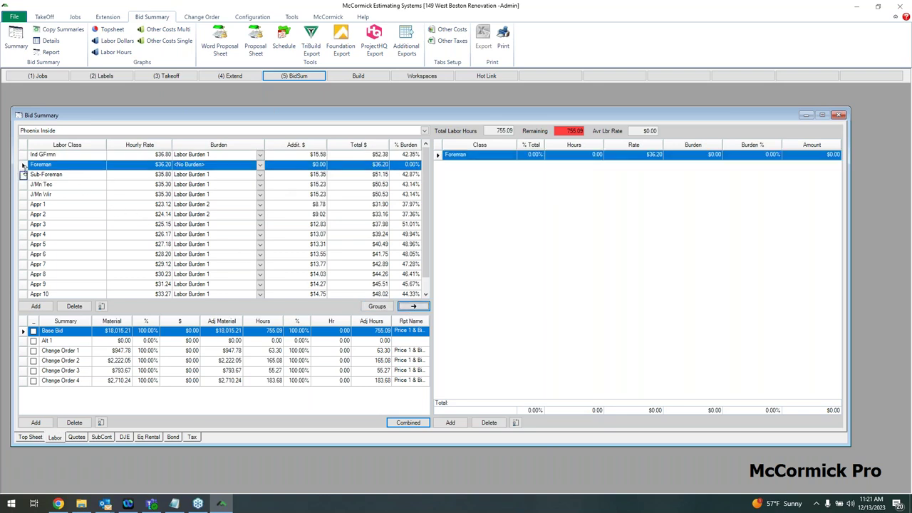
pyautogui.click(24, 175)
pyautogui.click(414, 306)
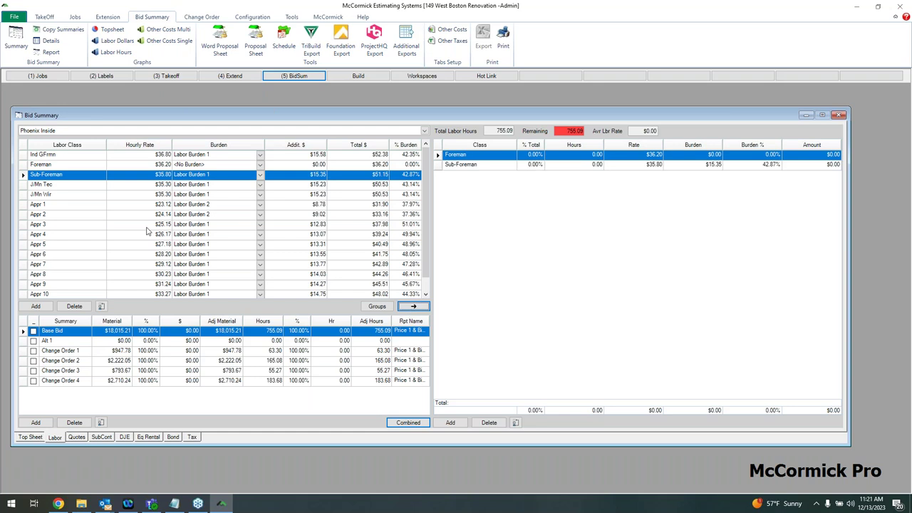
pyautogui.click(39, 195)
pyautogui.click(413, 308)
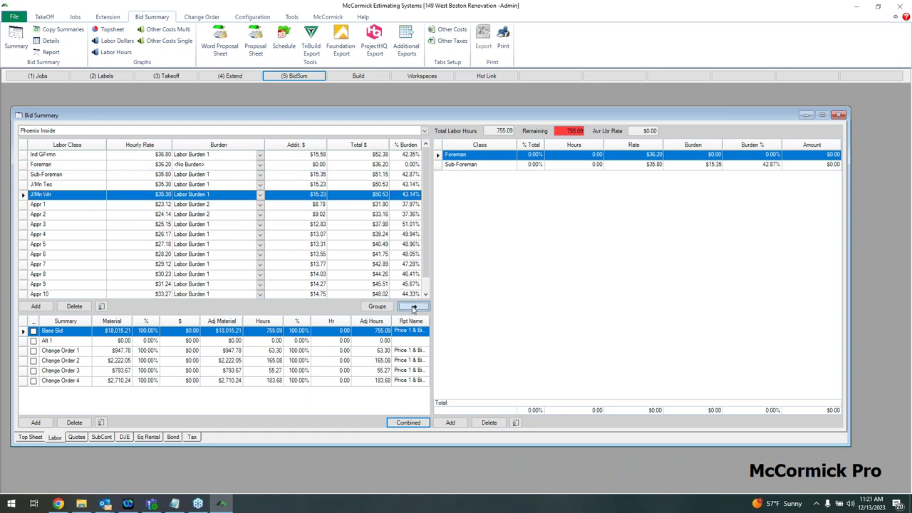
pyautogui.click(24, 205)
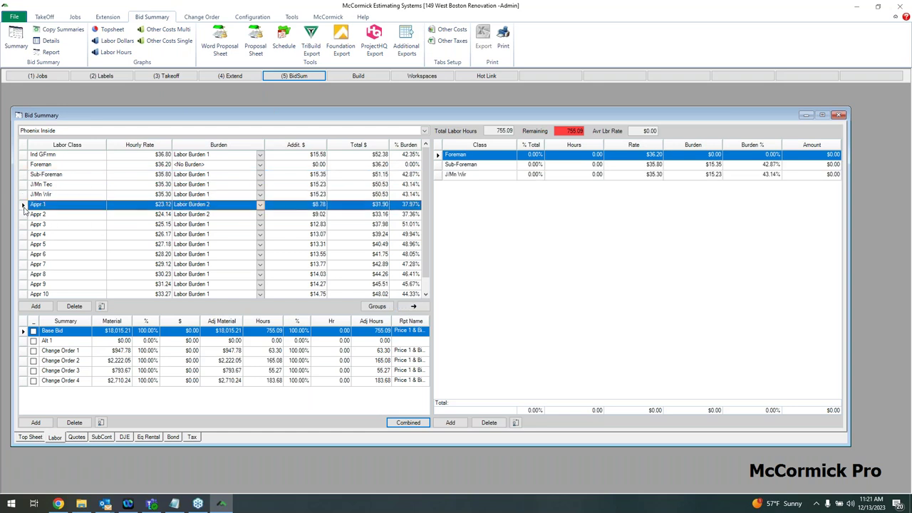
pyautogui.click(413, 307)
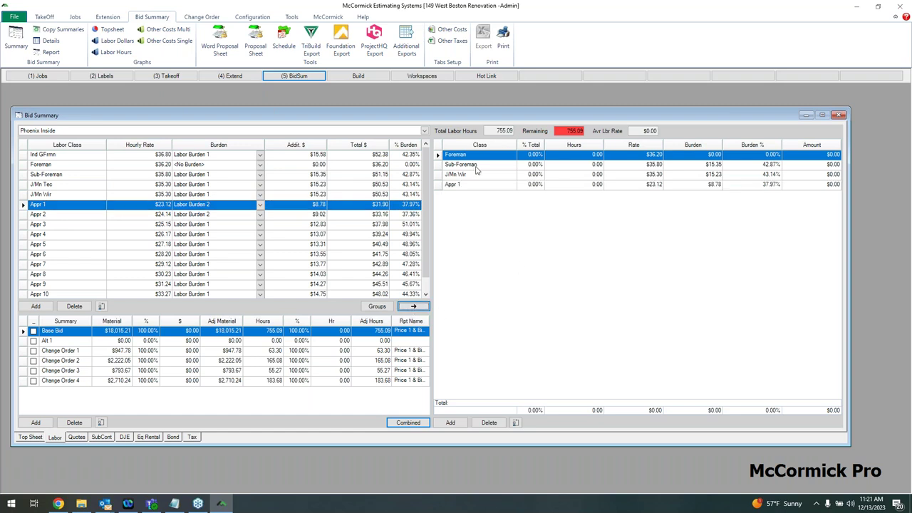
# Step: Examine the editable rate and hours values of the four assigned labor classes
pyautogui.click(645, 186)
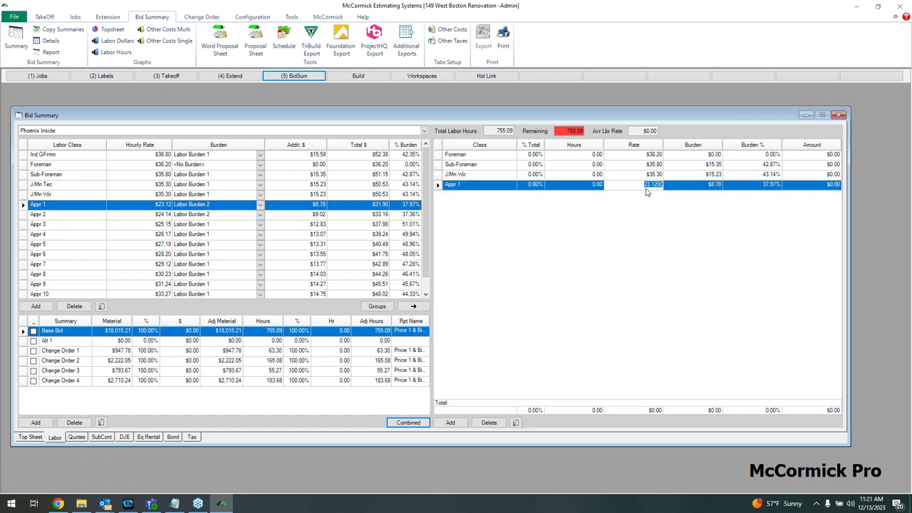
pyautogui.click(650, 177)
pyautogui.click(653, 167)
pyautogui.click(656, 158)
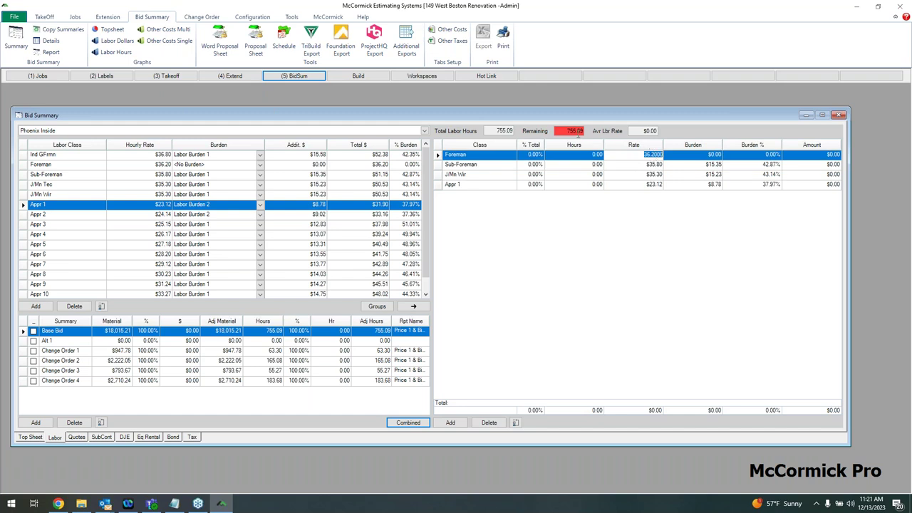
pyautogui.click(591, 156)
pyautogui.click(591, 166)
pyautogui.click(590, 175)
pyautogui.click(591, 184)
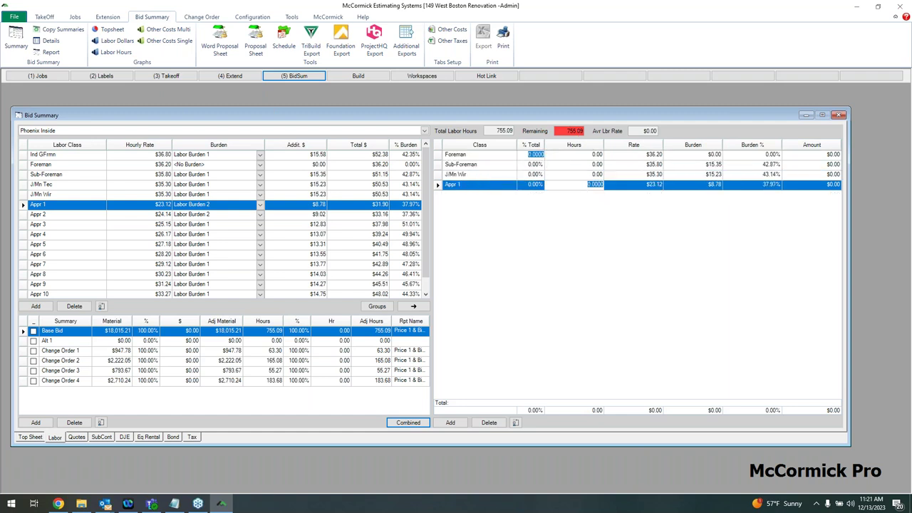
# Step: Distribute the labor hours as 50% Foreman, 25% Sub-Foreman, 15% J/Mn Wir and 10% Appr 1
pyautogui.click(534, 155)
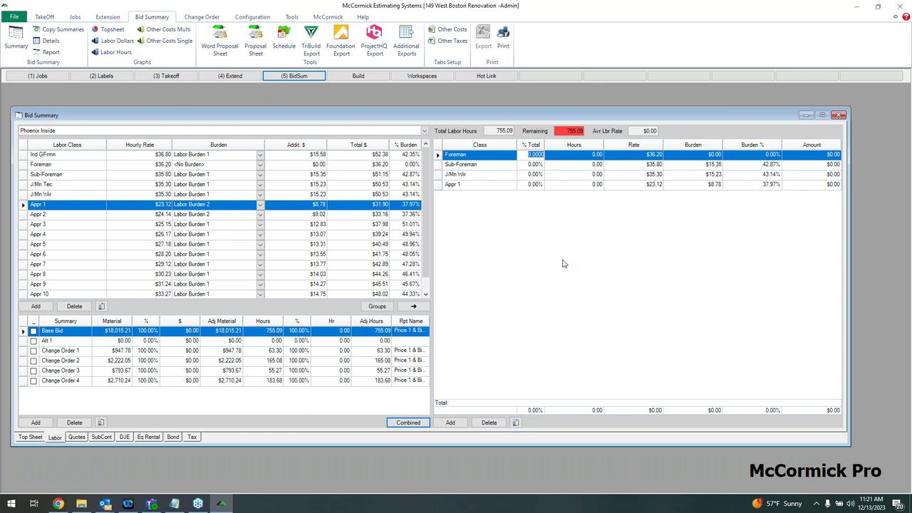
pyautogui.write('50')
pyautogui.press('Return')
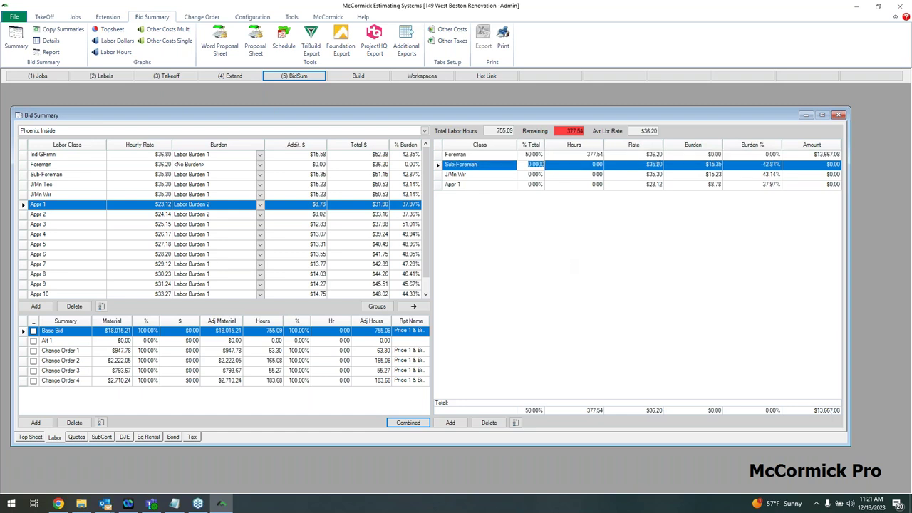
pyautogui.write('25')
pyautogui.press('Return')
pyautogui.write('15')
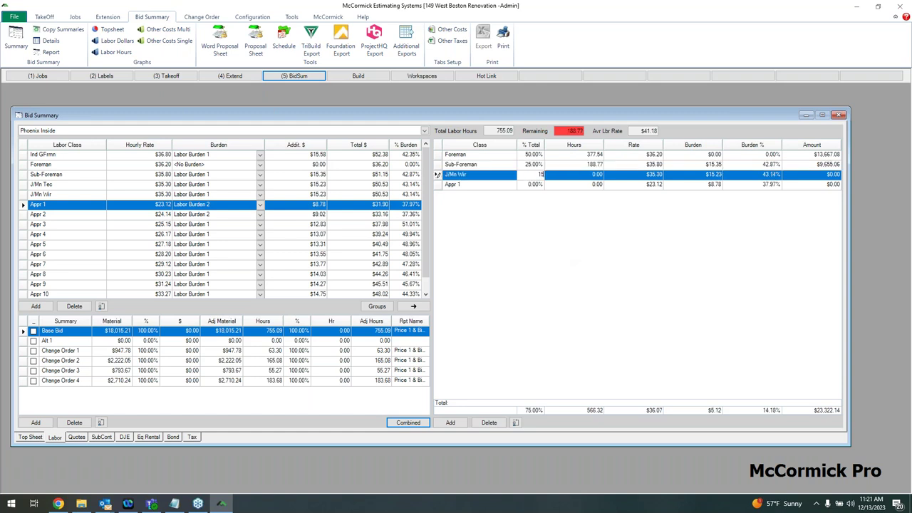
pyautogui.press('Return')
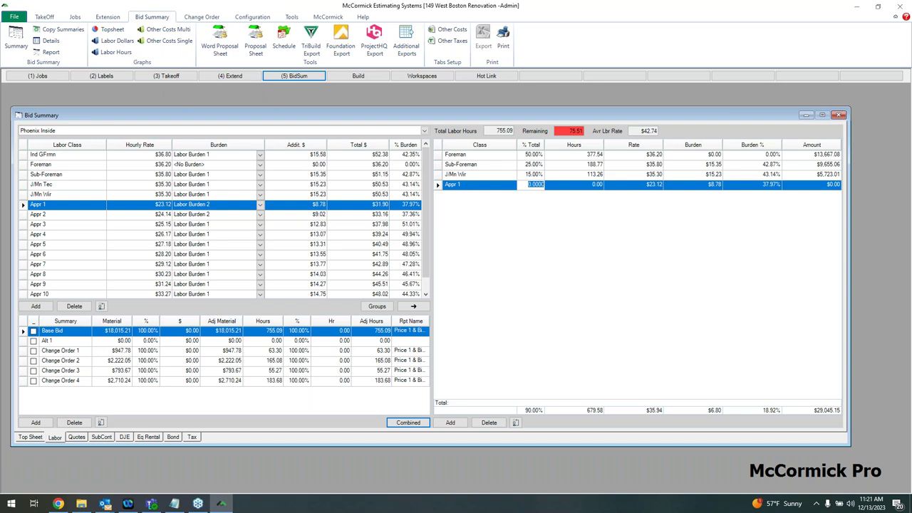
pyautogui.write('10')
pyautogui.press('Tab')
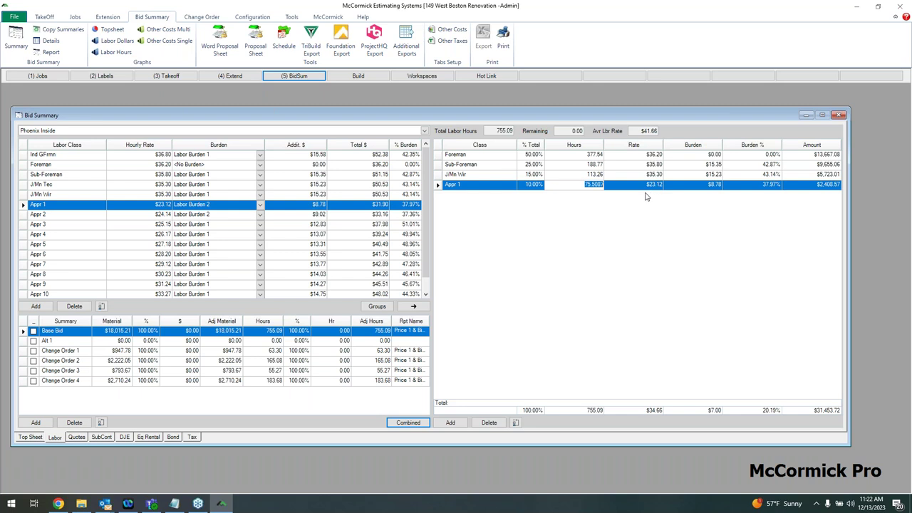
# Step: Add three custom labor assignments to the Base Bid, named Flate rate, a worker's first name, and Helper
pyautogui.click(450, 423)
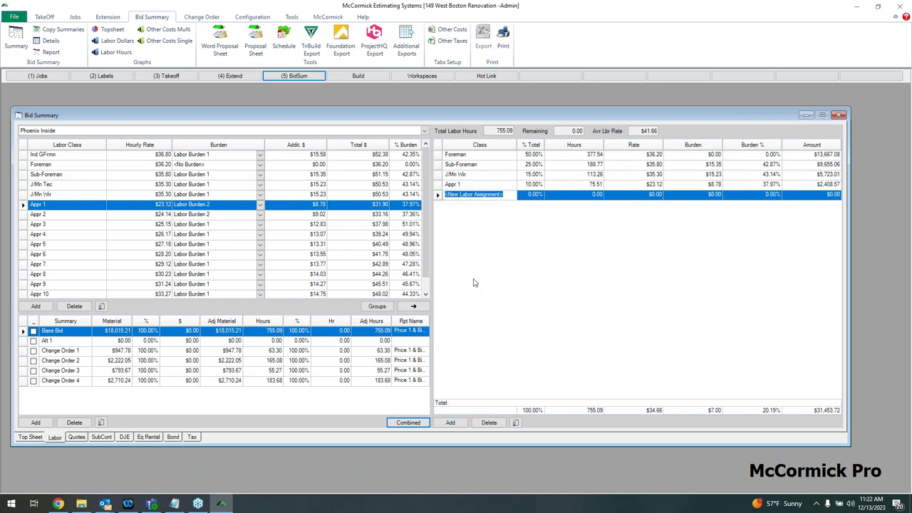
pyautogui.write('Flate rate')
pyautogui.press('Tab')
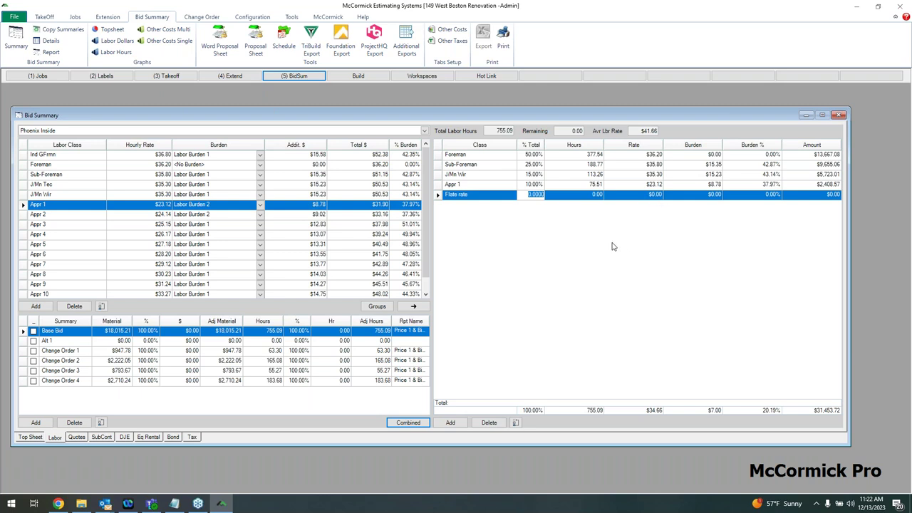
pyautogui.click(450, 423)
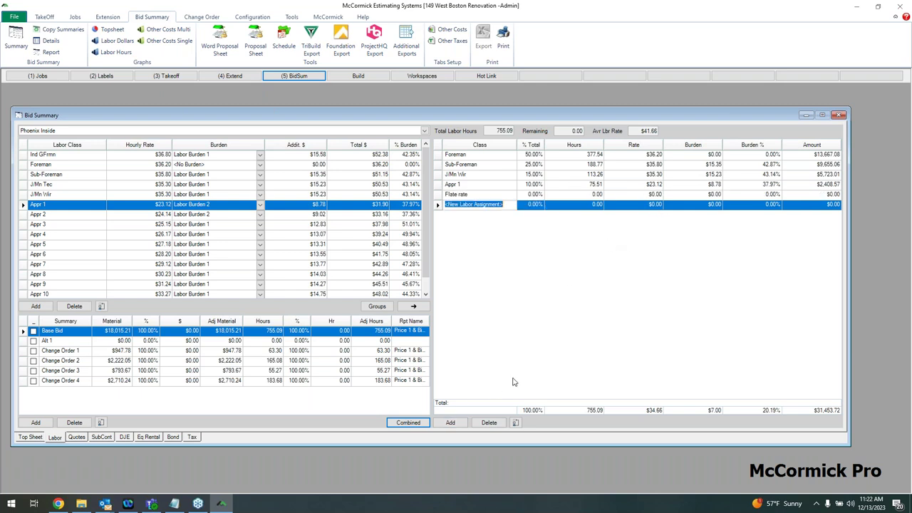
pyautogui.write('John')
pyautogui.press('Tab')
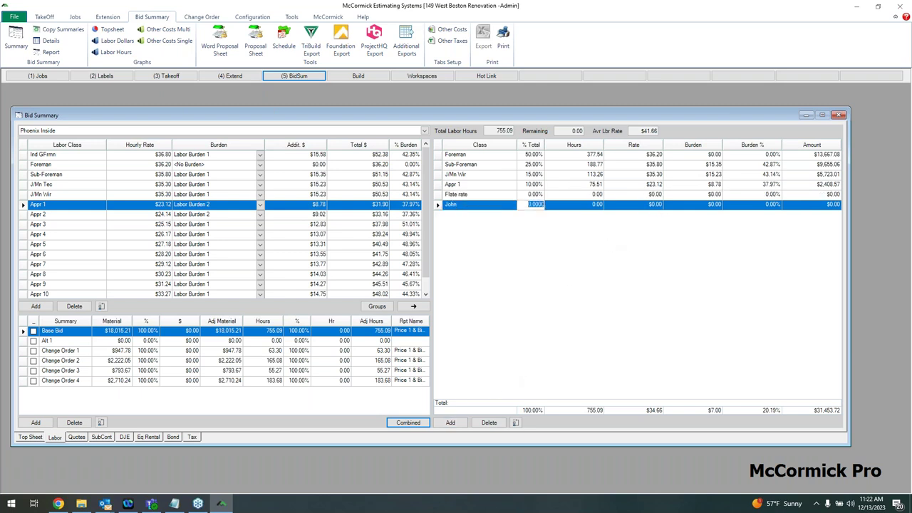
pyautogui.click(450, 423)
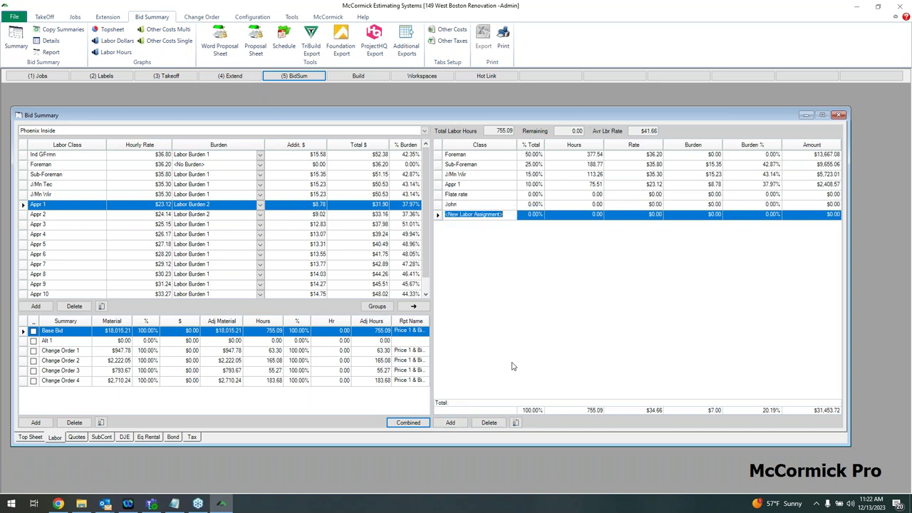
pyautogui.write('Helper')
pyautogui.press('Tab')
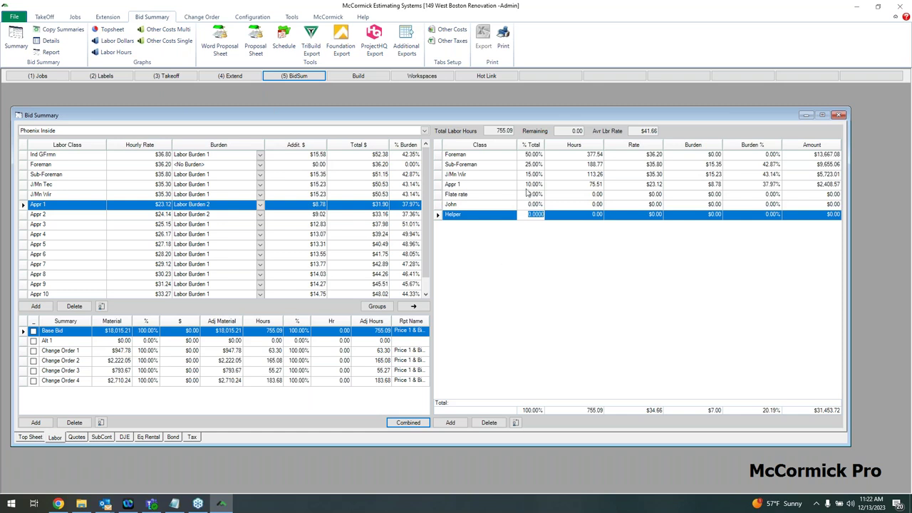
# Step: Review the Phoenix Outside and Phoenix Inside labor groups and the labor burden breakdown
pyautogui.click(377, 307)
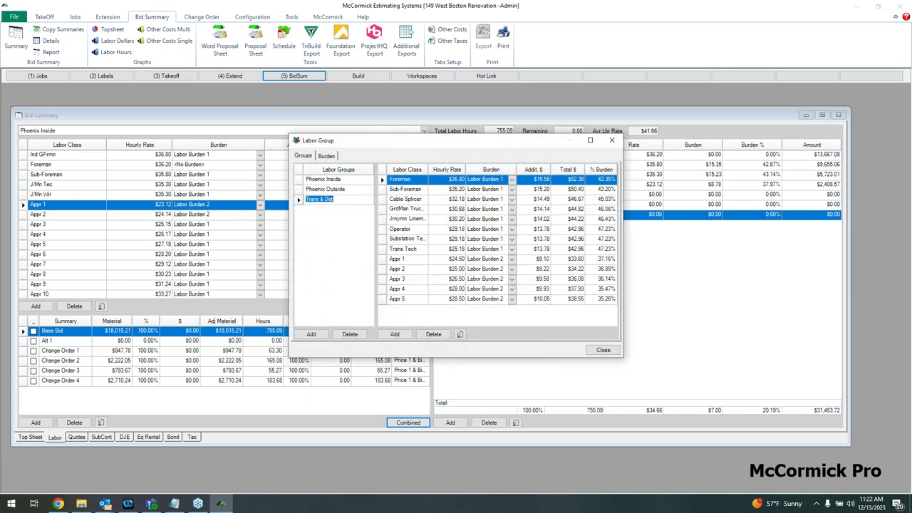
pyautogui.click(334, 190)
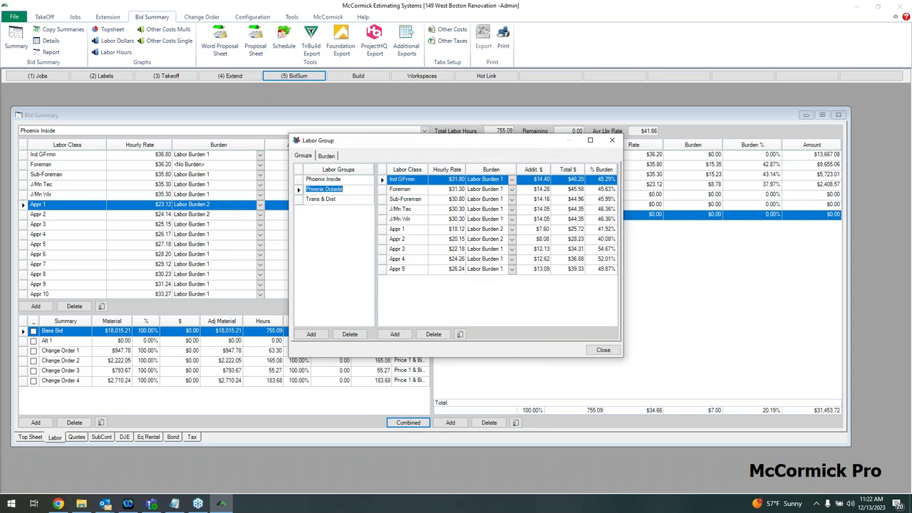
pyautogui.click(339, 180)
pyautogui.click(332, 156)
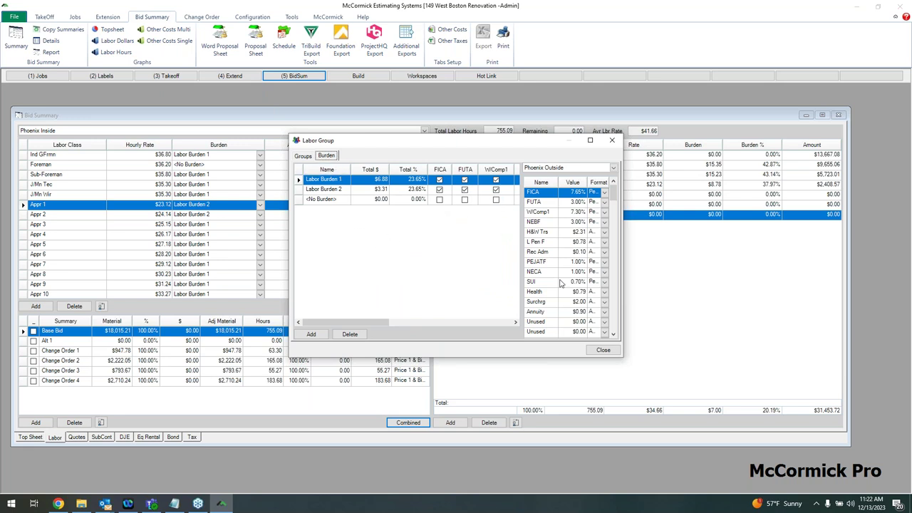
pyautogui.moveTo(380, 324)
pyautogui.mouseDown()
pyautogui.moveTo(457, 333)
pyautogui.moveTo(370, 332)
pyautogui.mouseUp()
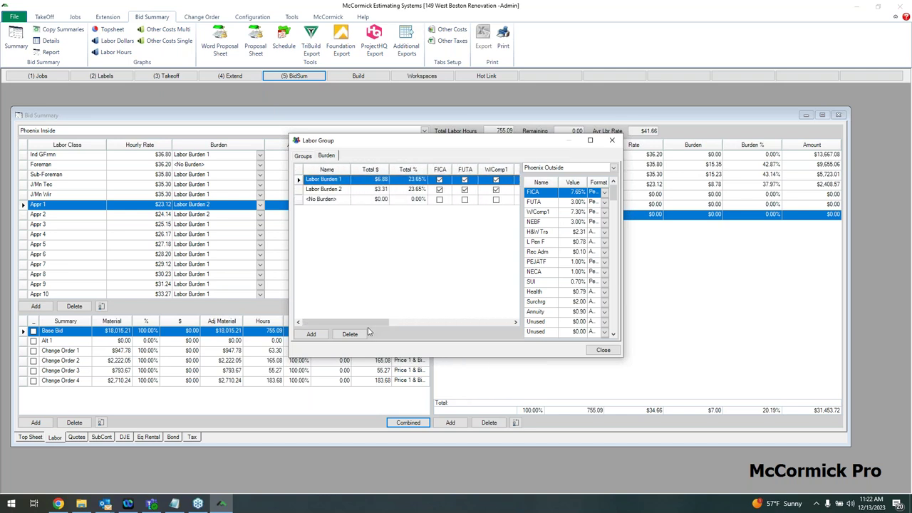
pyautogui.click(612, 140)
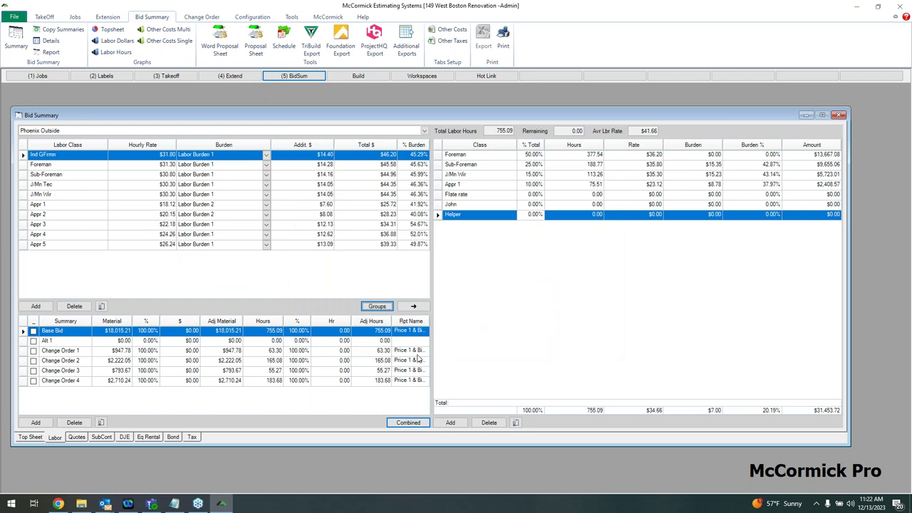
# Step: Enter a unit cost of $5,000 for Fixtures in the Base Bid's supplier quotes
pyautogui.click(77, 438)
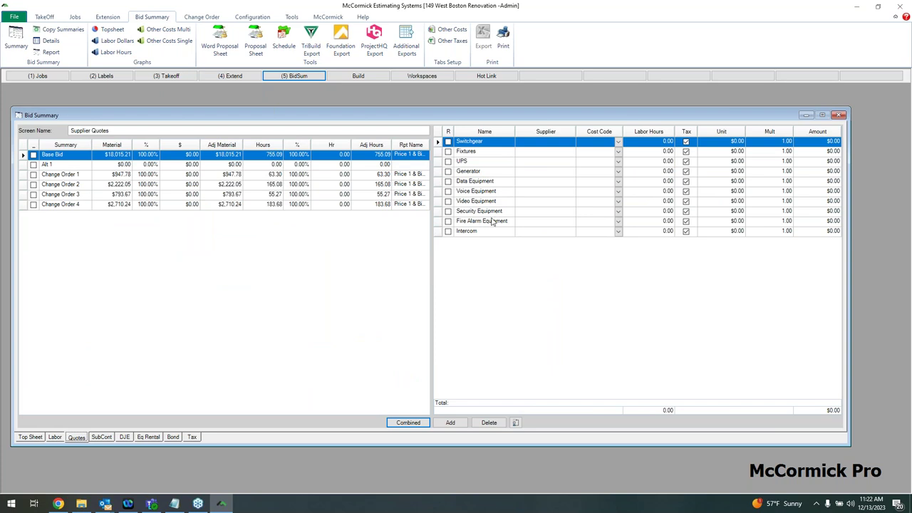
pyautogui.click(719, 151)
pyautogui.write('$')
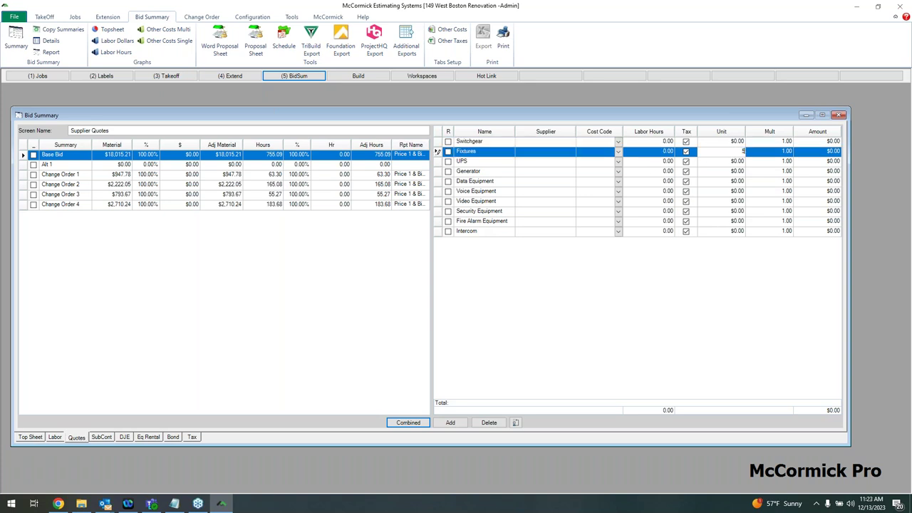
pyautogui.write('5,000')
pyautogui.press('Return')
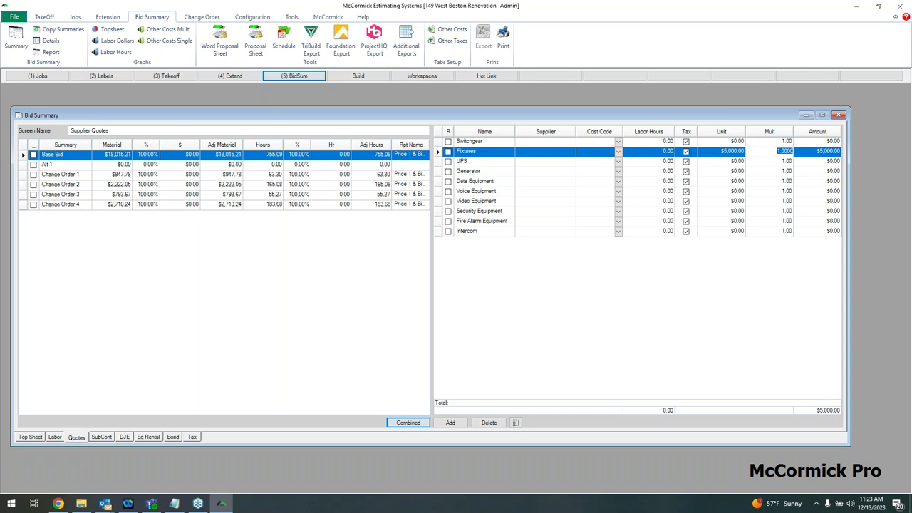
# Step: Enter greybar as the Fixtures supplier and add two blank cost rows to the supplier quotes
pyautogui.click(518, 151)
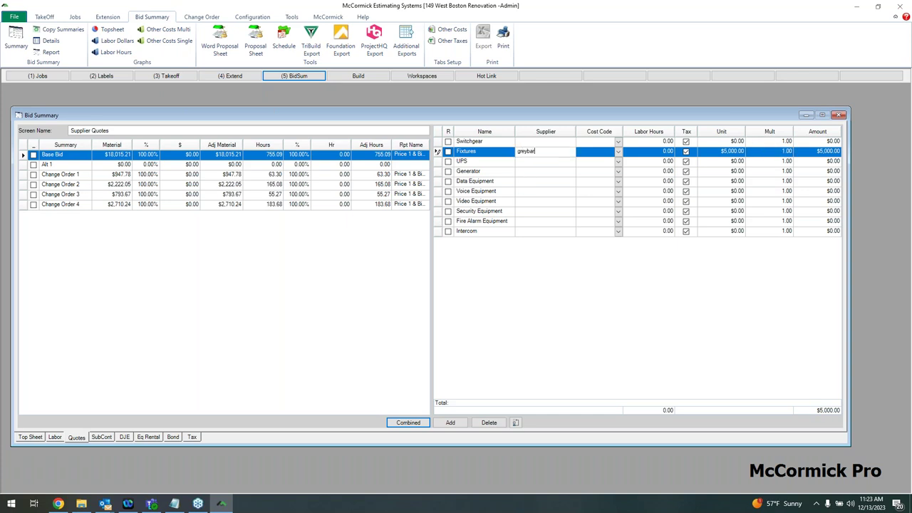
pyautogui.press('Tab')
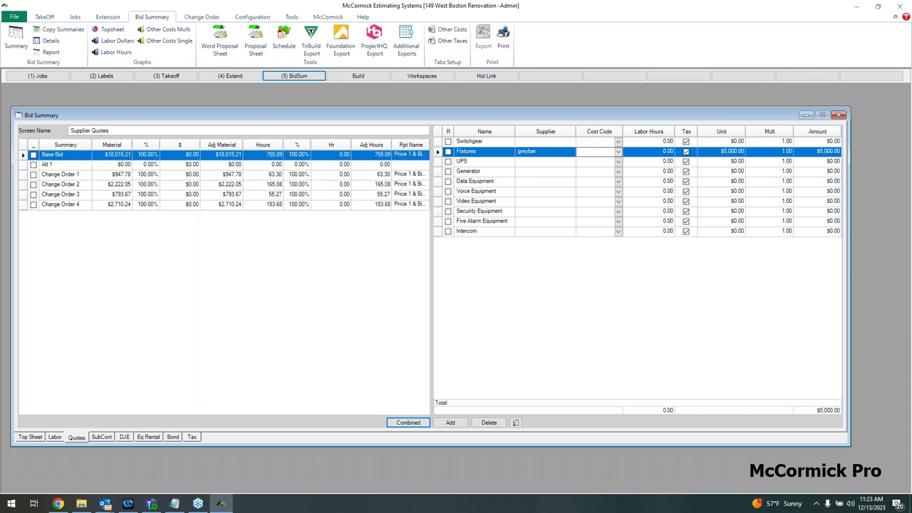
pyautogui.click(618, 152)
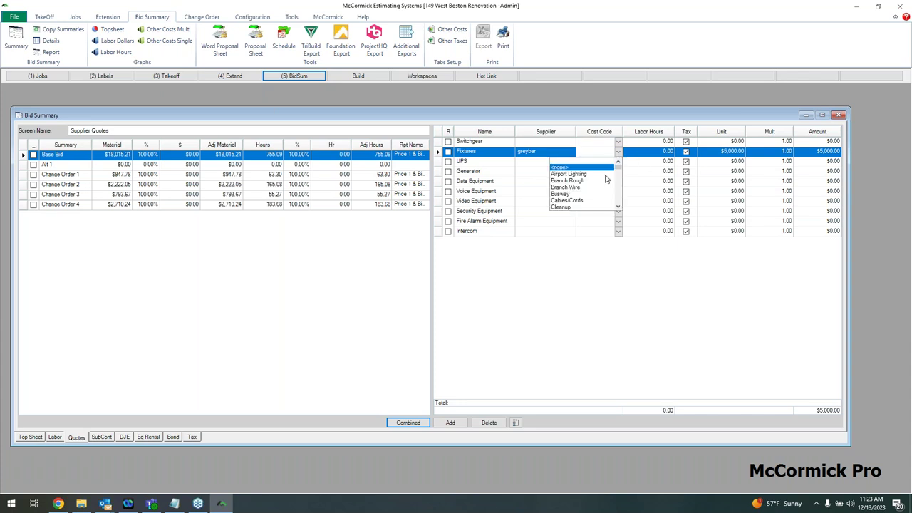
pyautogui.click(590, 265)
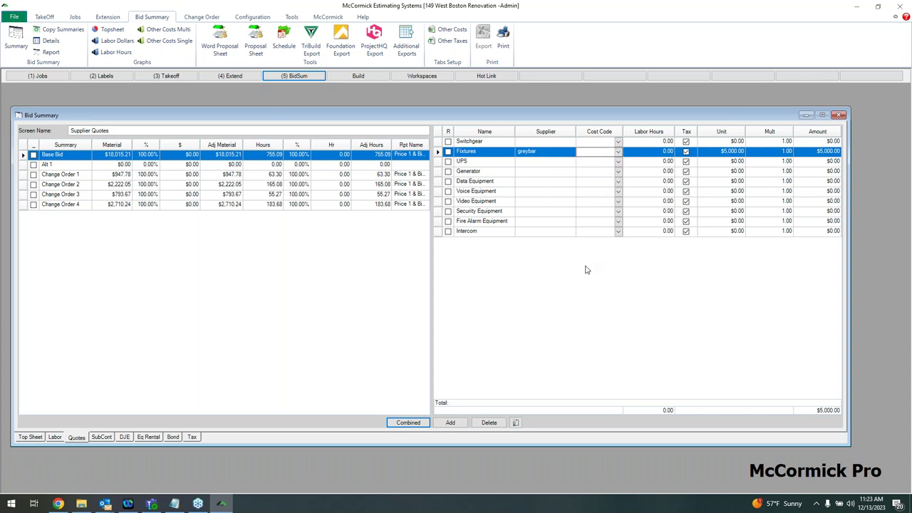
pyautogui.click(449, 423)
pyautogui.click(449, 422)
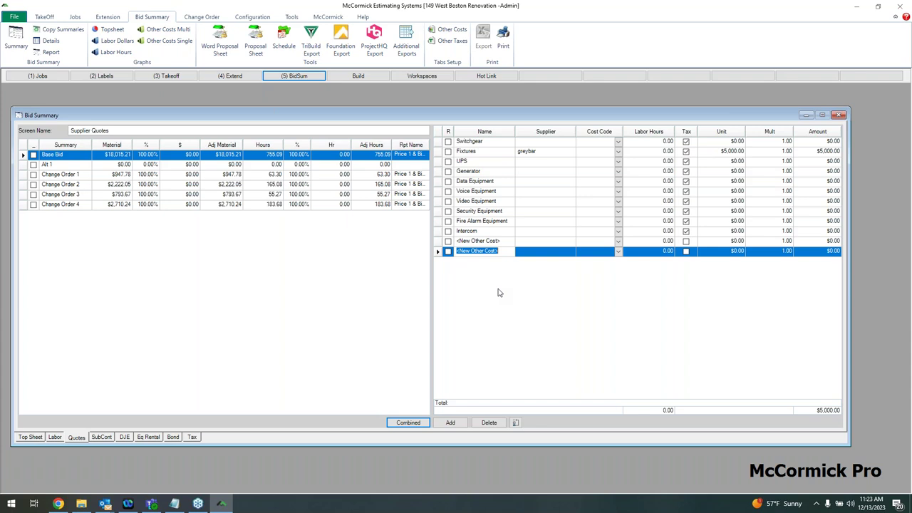
# Step: Enter a unit cost of $1,200 for Core Drill in the Base Bid's subcontractor costs
pyautogui.click(102, 437)
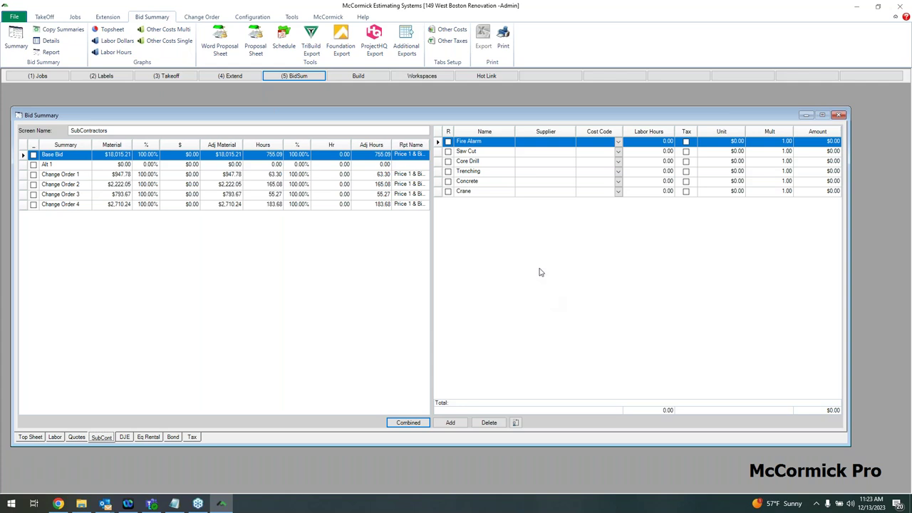
pyautogui.click(708, 162)
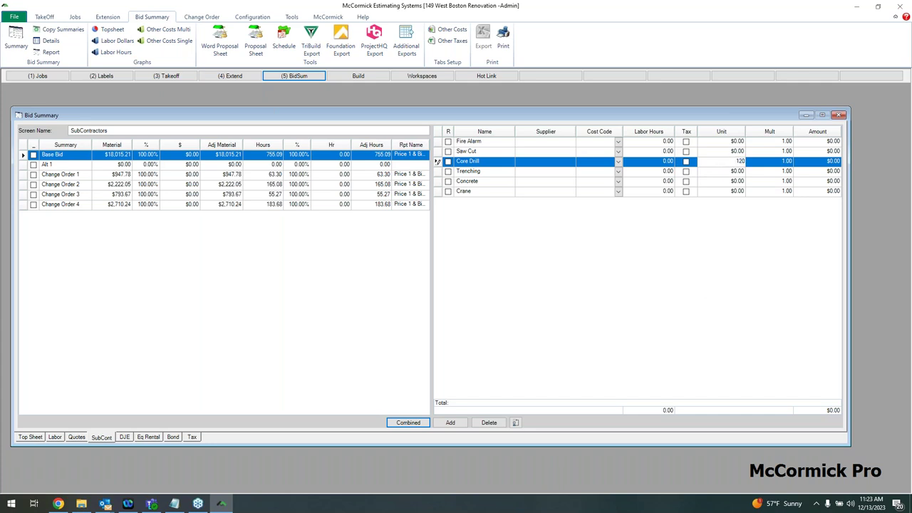
pyautogui.press('Tab')
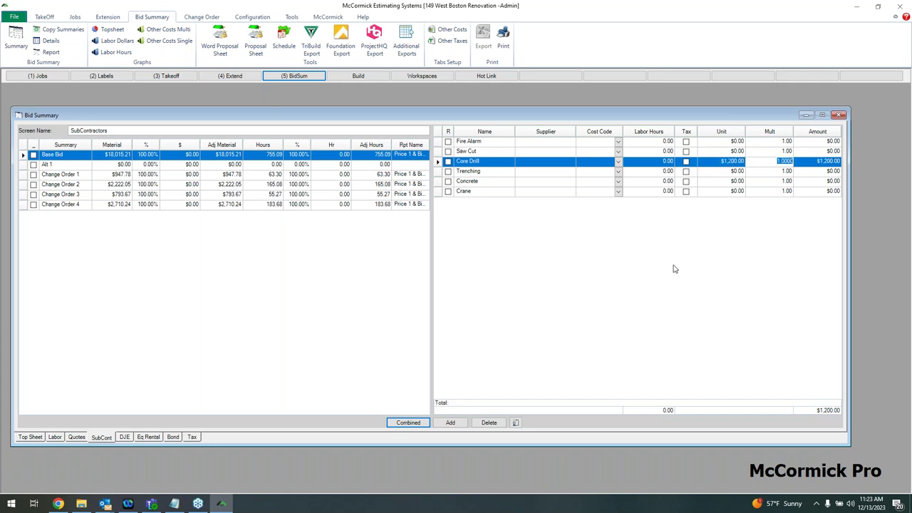
# Step: Enter a unit cost of $800 for Permit / Fees in the Base Bid's direct job expenses
pyautogui.click(125, 438)
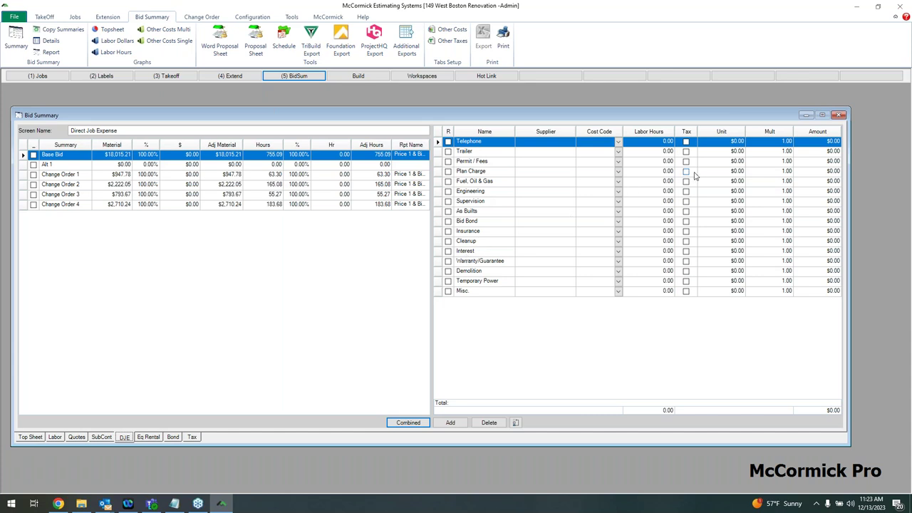
pyautogui.click(714, 161)
pyautogui.write('8')
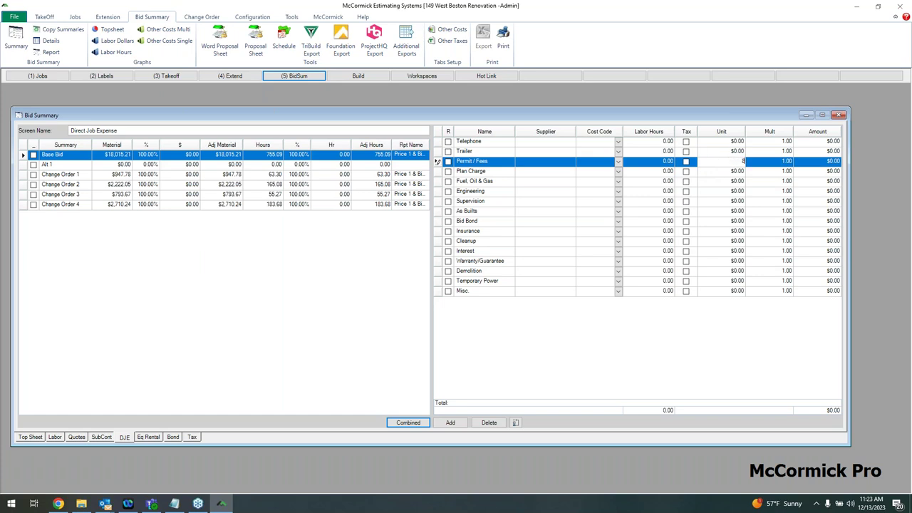
pyautogui.press('Tab')
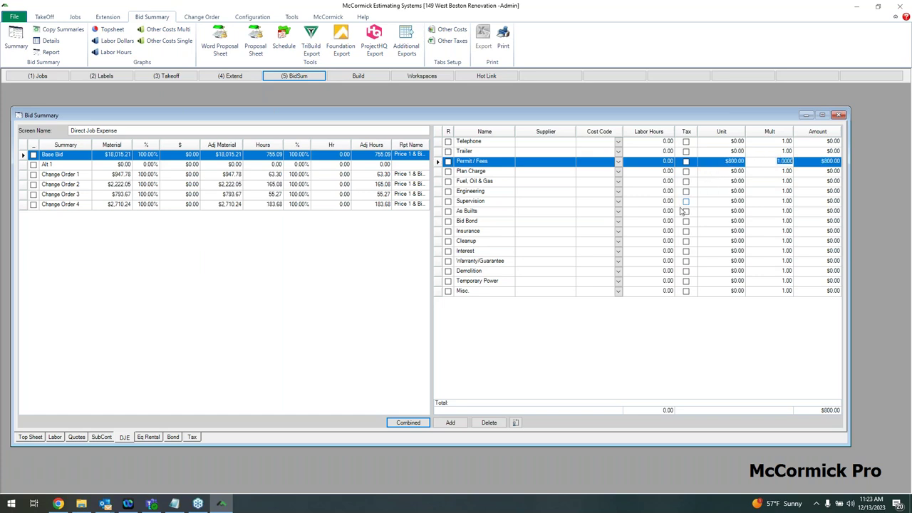
# Step: Enter the Trailer equipment rental with a unit cost of $140 and a multiplier of 3
pyautogui.click(148, 437)
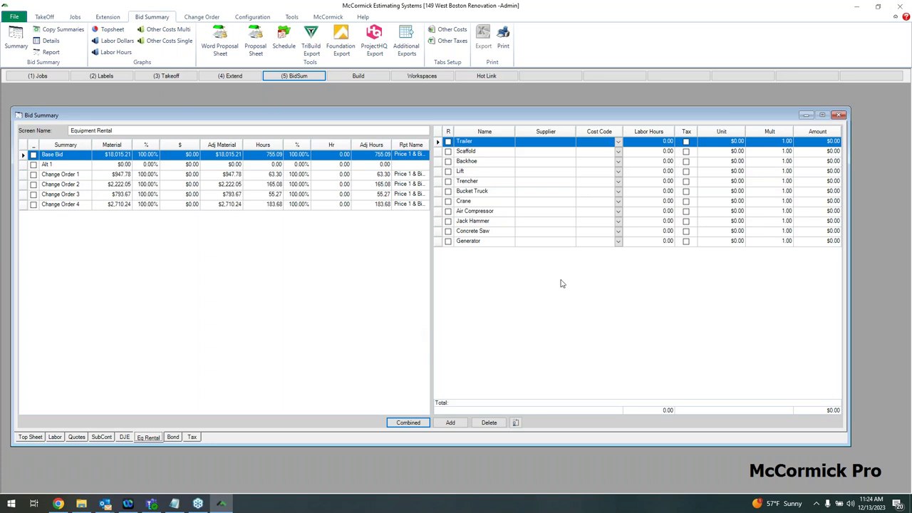
pyautogui.click(719, 145)
pyautogui.write('140')
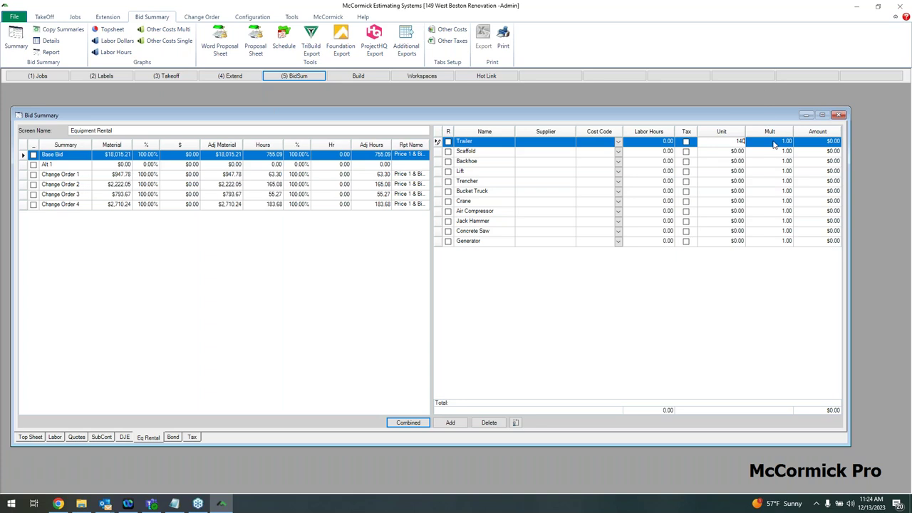
pyautogui.press('Tab')
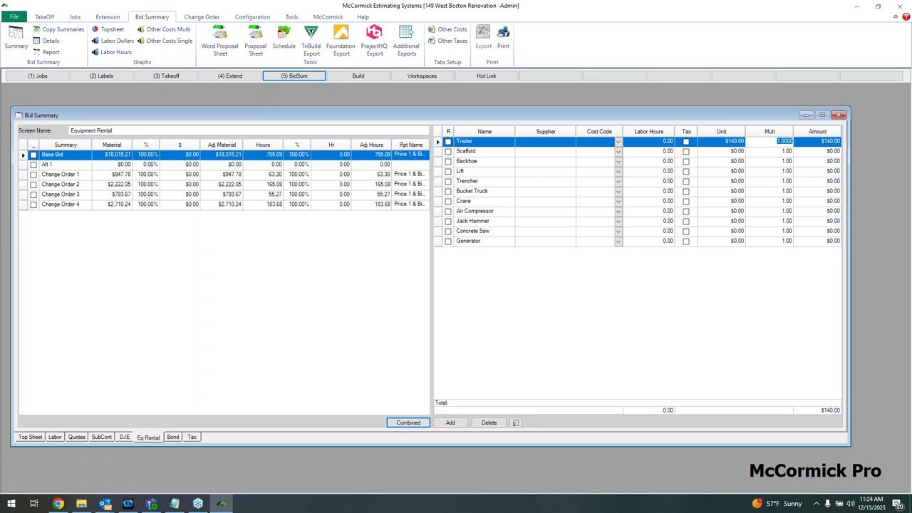
pyautogui.write('3')
pyautogui.press('Tab')
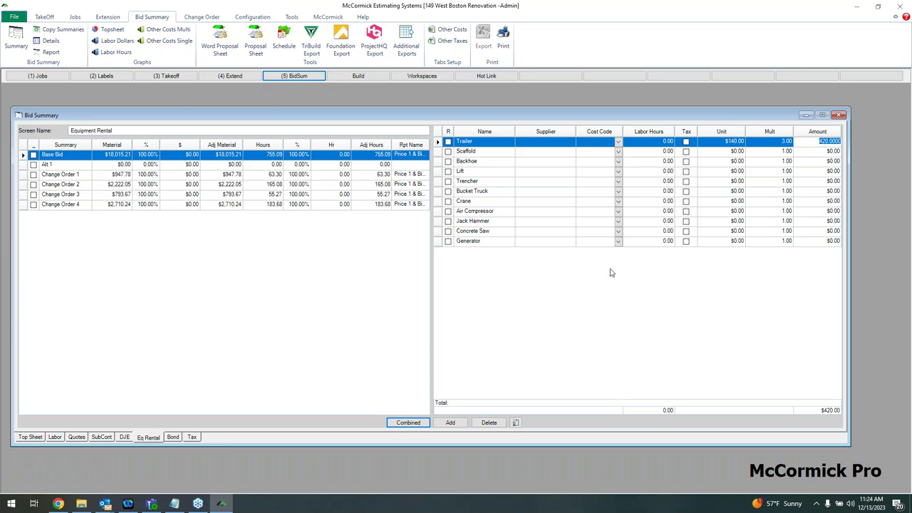
# Step: Examine the bond table's ranges and percentages and the Base Bid's tax rates by cost category
pyautogui.click(175, 437)
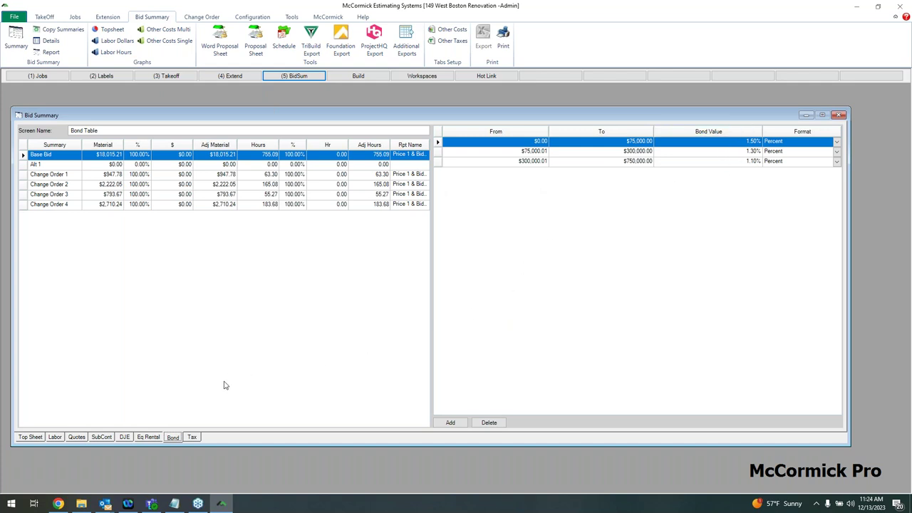
pyautogui.click(192, 438)
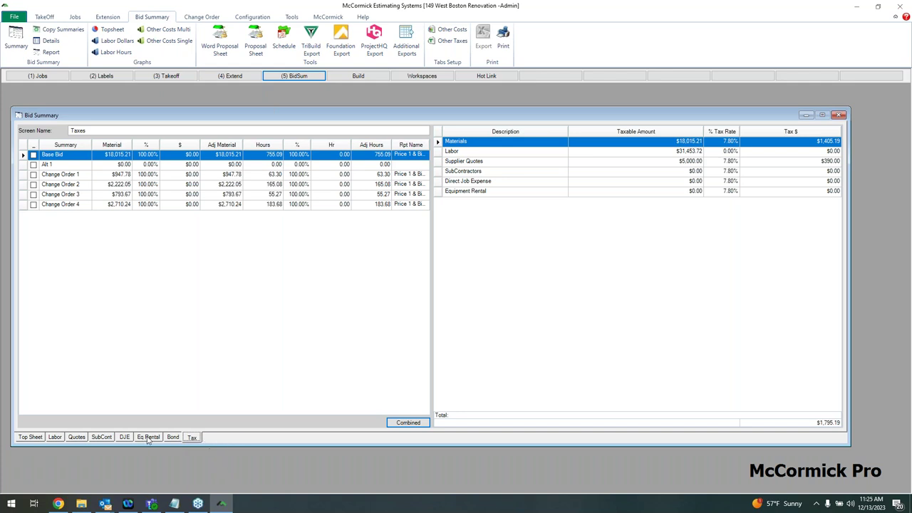
# Step: Apply 18% overhead and 20% profit to all cost categories on the Base Bid's top sheet
pyautogui.click(30, 437)
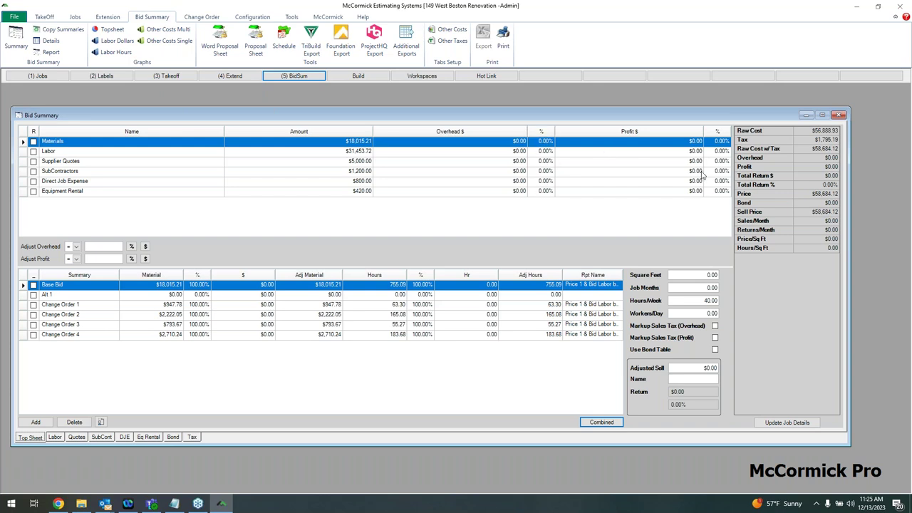
pyautogui.click(110, 247)
pyautogui.click(131, 246)
pyautogui.click(113, 259)
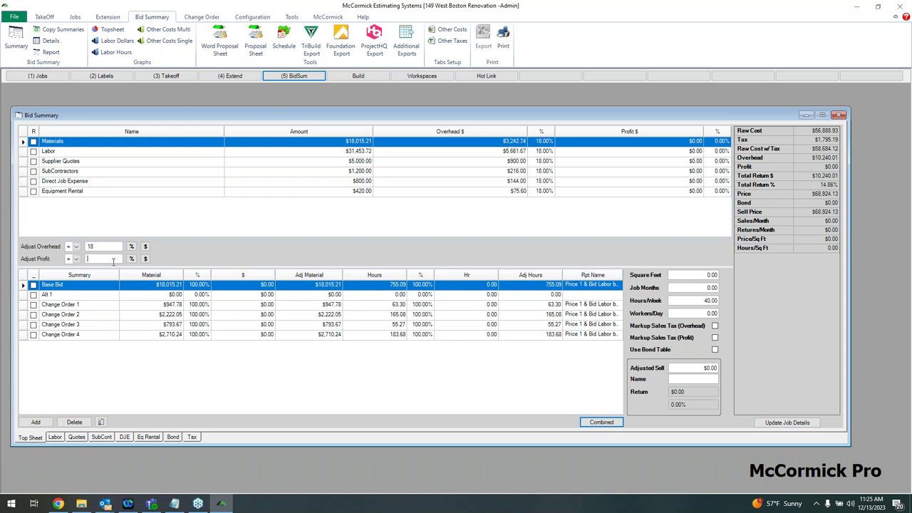
pyautogui.click(131, 258)
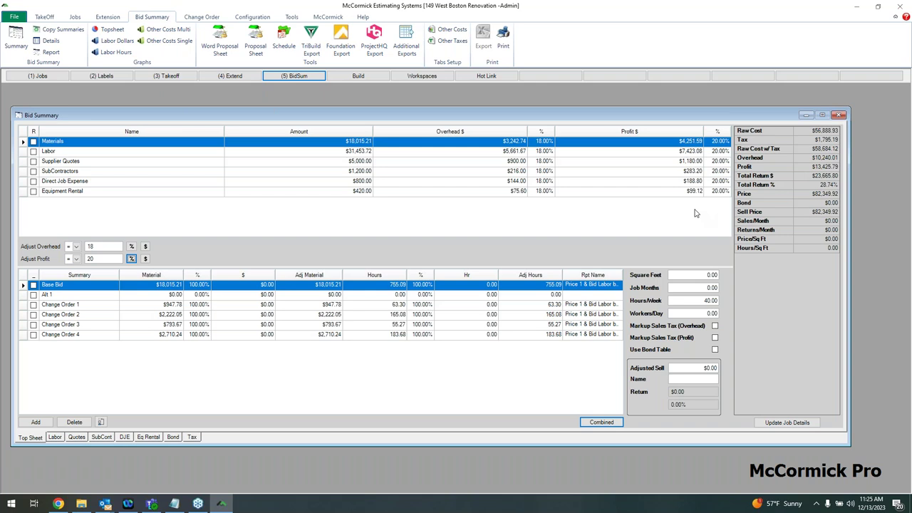
# Step: Set the Labor category's overhead to 0% on the top sheet
pyautogui.click(538, 156)
pyautogui.write('0')
pyautogui.press('Tab')
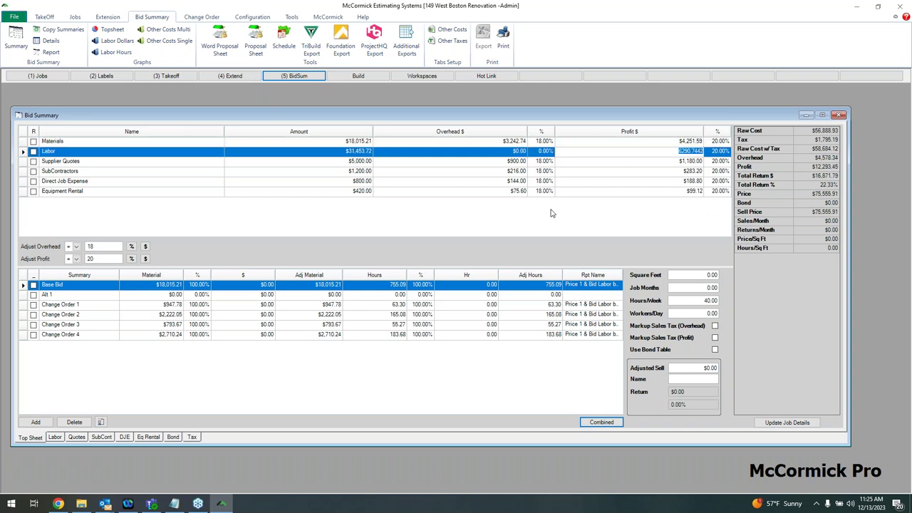
# Step: Set the profit to 25% for Supplier Quotes and 15% for Labor on the Base Bid's top sheet
pyautogui.click(710, 162)
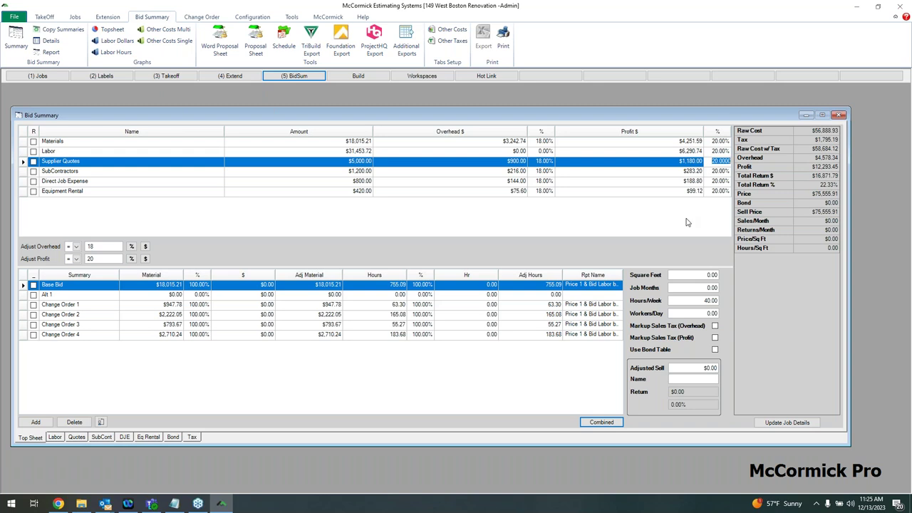
pyautogui.write('25')
pyautogui.press('Up')
pyautogui.write('15')
pyautogui.press('Down')
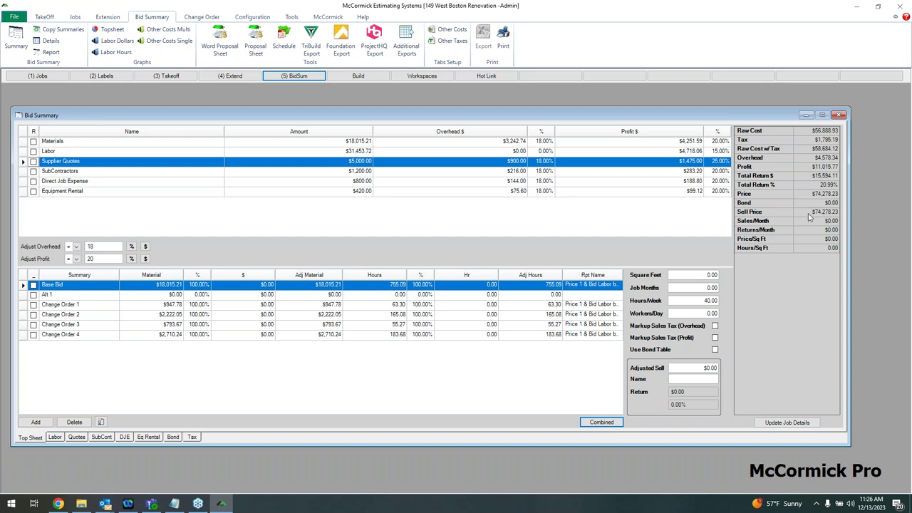
# Step: Start a proposal sheet and open the saved Bid Proposal template from the System Template area
pyautogui.click(256, 49)
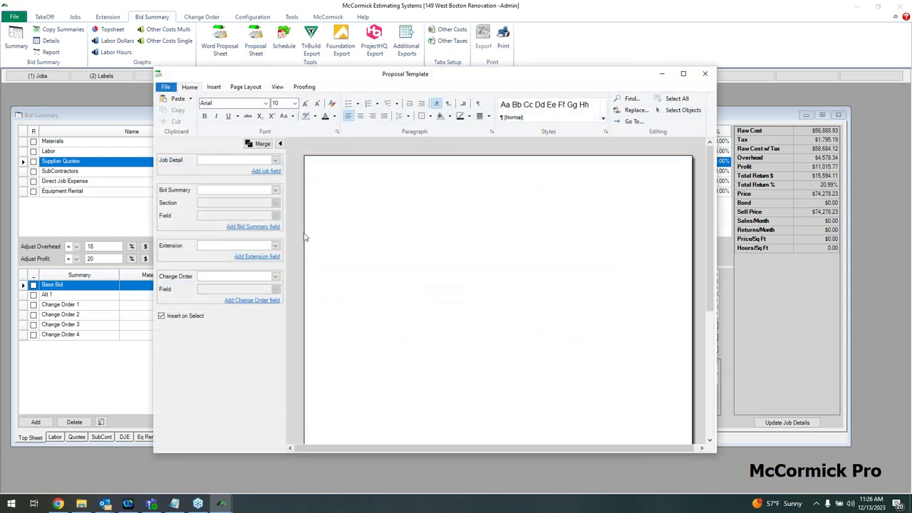
pyautogui.click(169, 89)
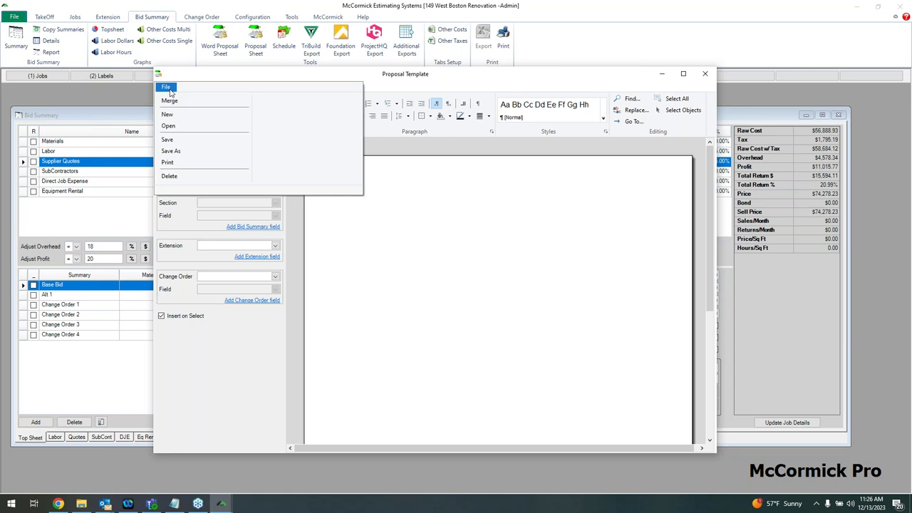
pyautogui.click(168, 126)
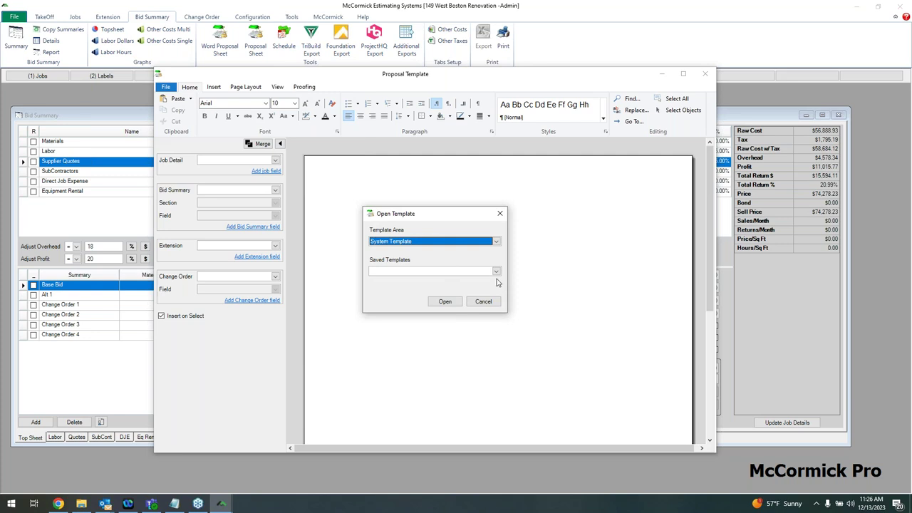
pyautogui.click(496, 271)
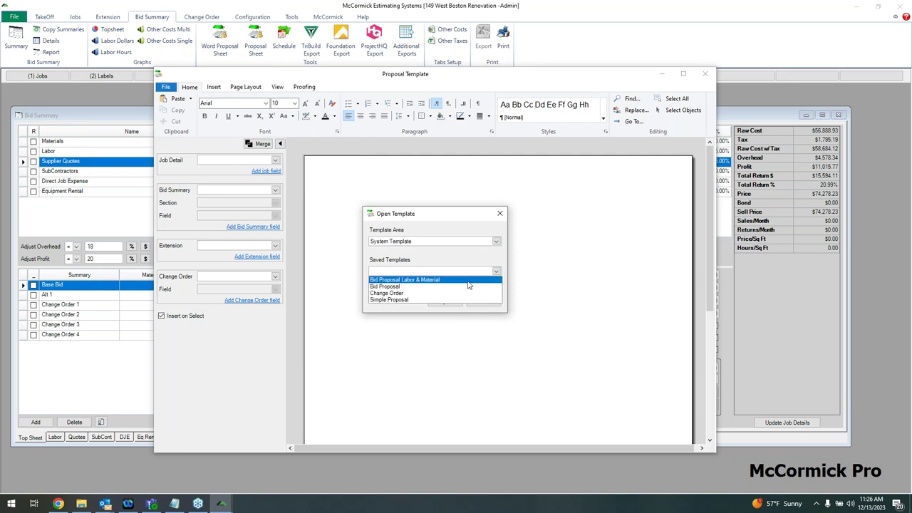
pyautogui.click(466, 286)
pyautogui.click(447, 304)
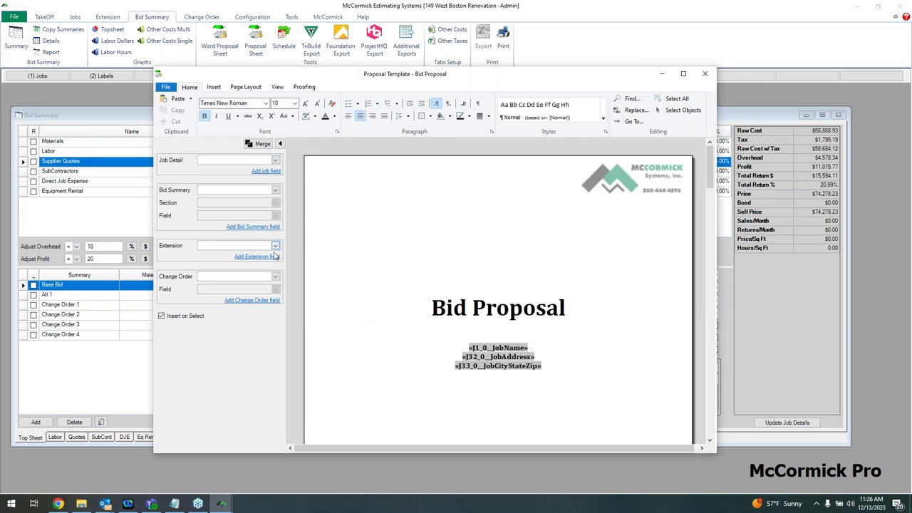
# Step: Choose the Base Bid summary and its Top Sheet section as the source for bid summary fields
pyautogui.click(276, 193)
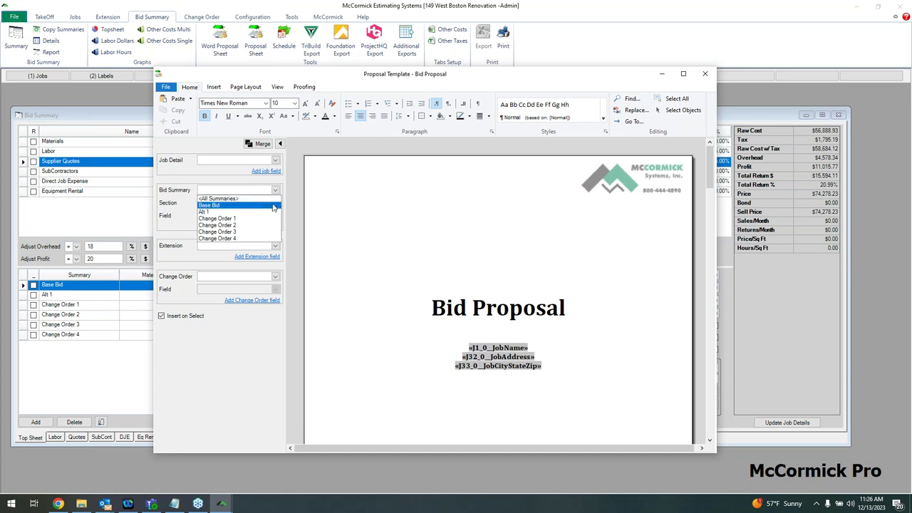
pyautogui.click(271, 206)
pyautogui.click(275, 202)
pyautogui.click(269, 209)
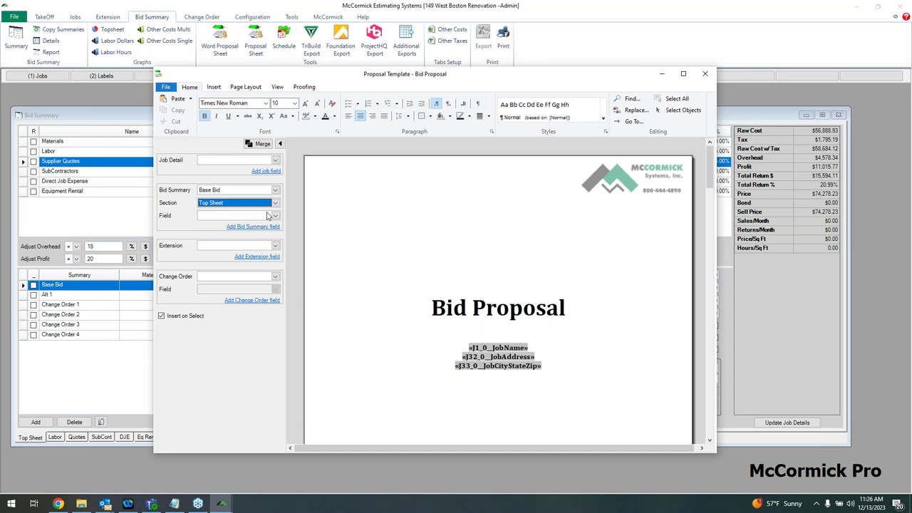
# Step: Merge the Bid Proposal template with Base Bid assigned to all three bid summary fields
pyautogui.click(260, 145)
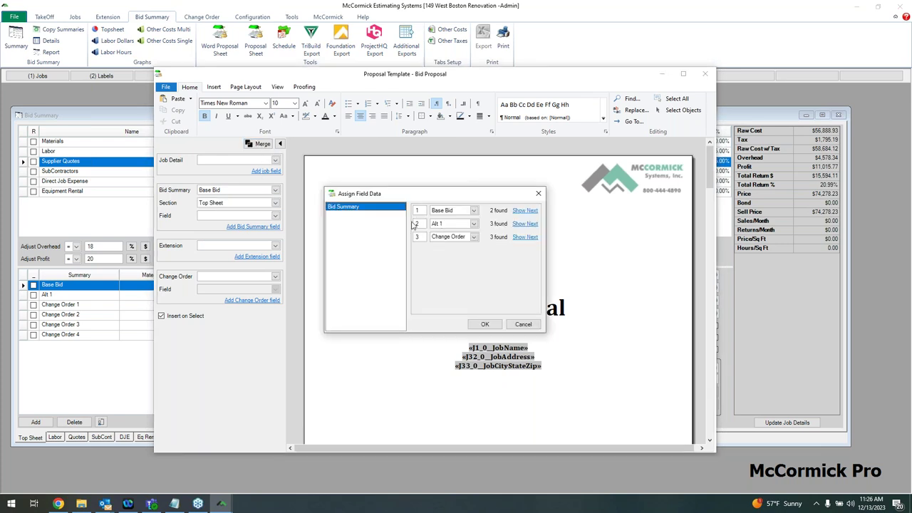
pyautogui.click(474, 224)
pyautogui.click(470, 232)
pyautogui.click(473, 237)
pyautogui.click(464, 246)
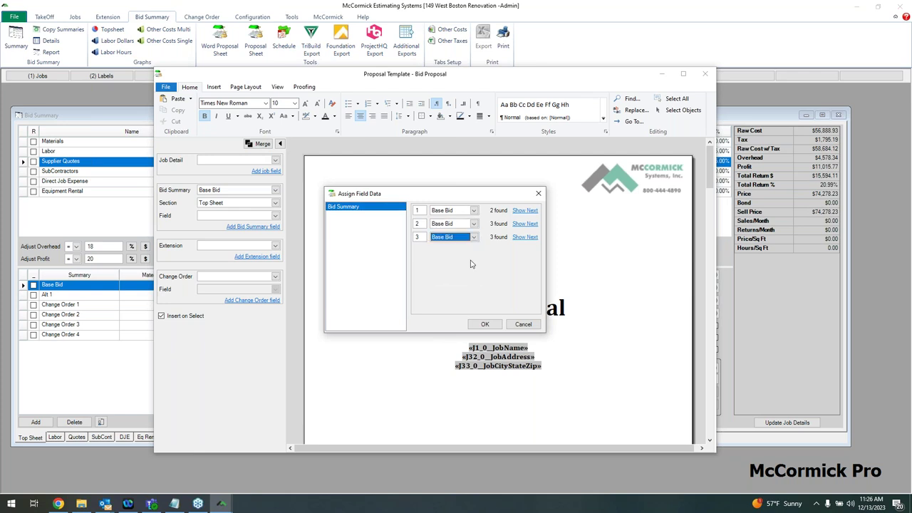
pyautogui.click(482, 325)
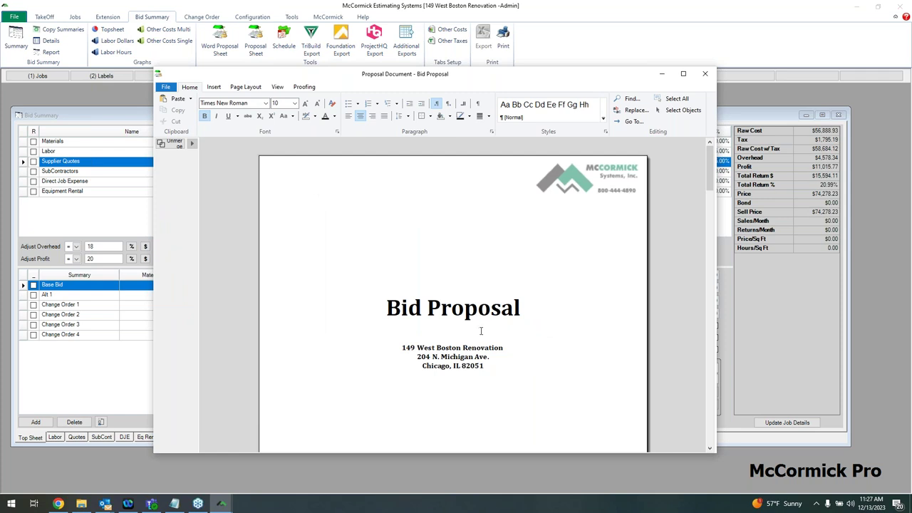
# Step: Examine the merged proposal's cover page, company and recipient details, and proposed price wording
pyautogui.scroll(-4, 486, 332)
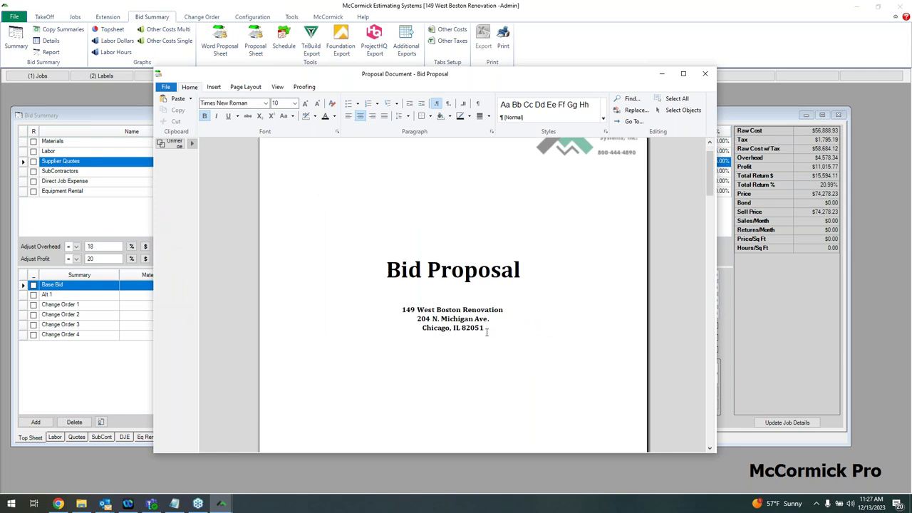
pyautogui.scroll(-3, 467, 247)
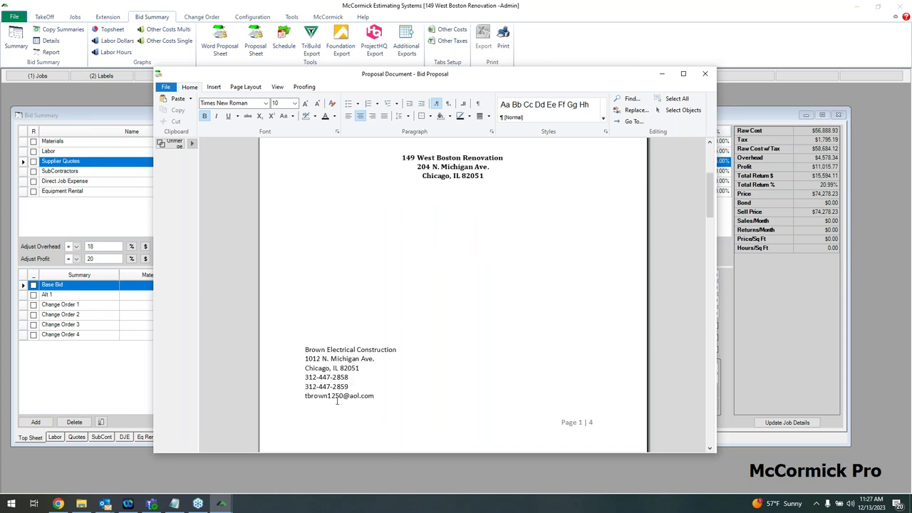
pyautogui.scroll(-3, 381, 377)
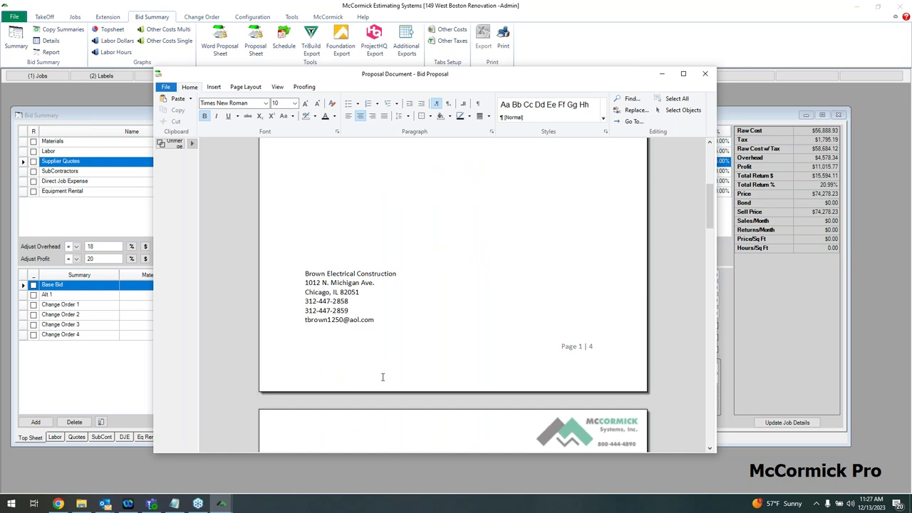
pyautogui.scroll(-10, 382, 364)
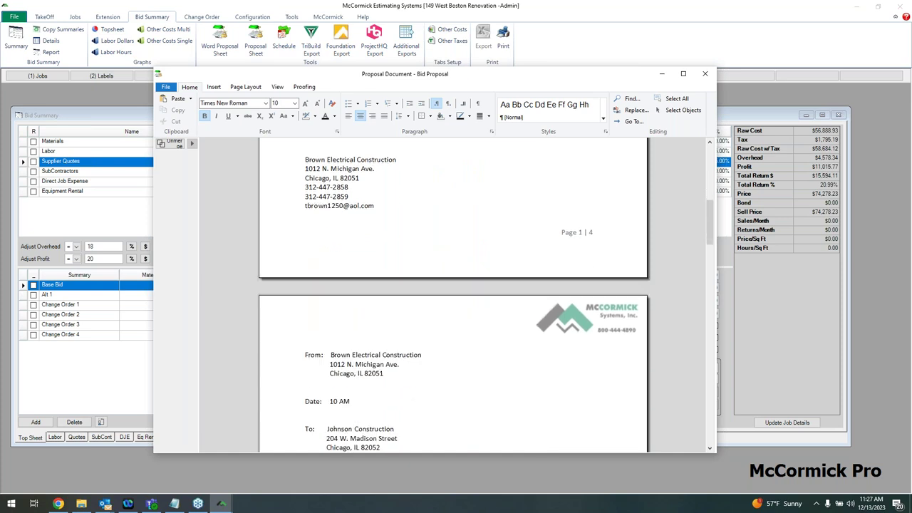
pyautogui.scroll(-1, 382, 364)
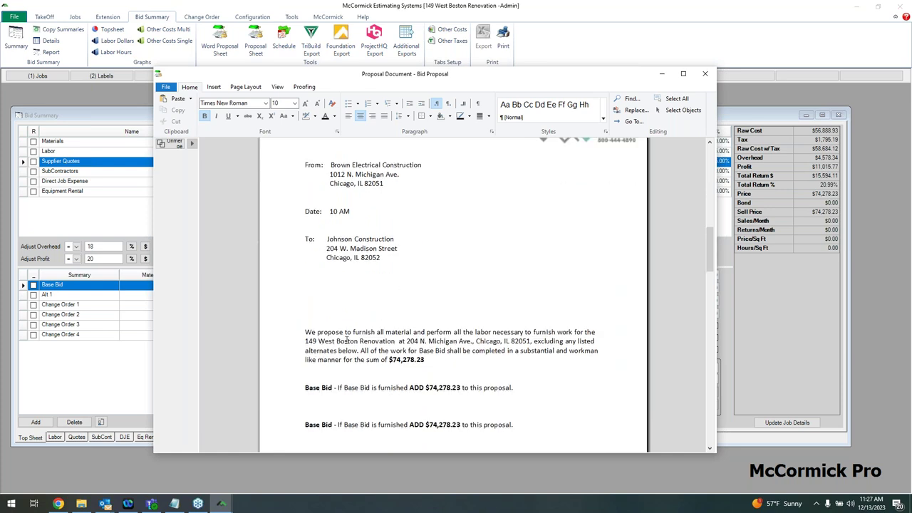
pyautogui.scroll(-2, 446, 364)
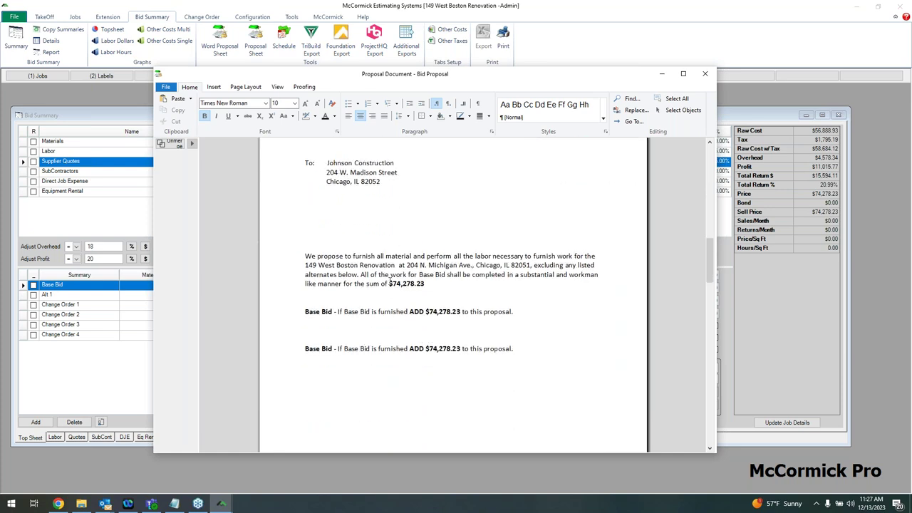
pyautogui.scroll(-3, 384, 312)
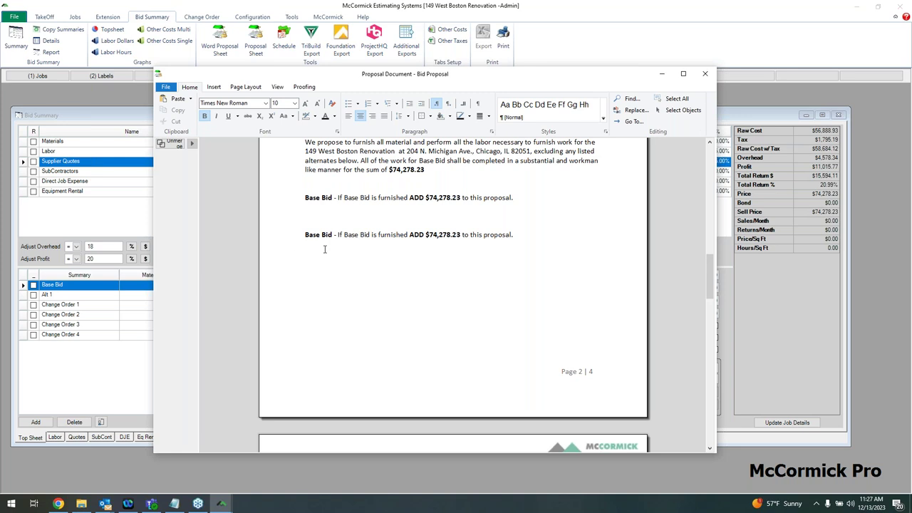
# Step: Remove the two Base Bid alternate lines from the proposal and put the sample text "jdfnjgnhjdnhjfgfgj" in their place
pyautogui.moveTo(299, 198); pyautogui.dragTo(547, 201)
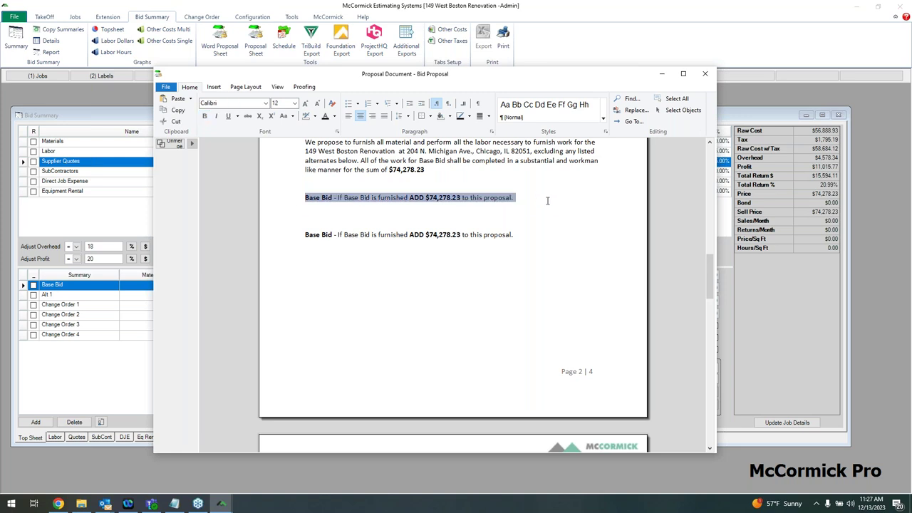
pyautogui.write('\\')
pyautogui.click(292, 227)
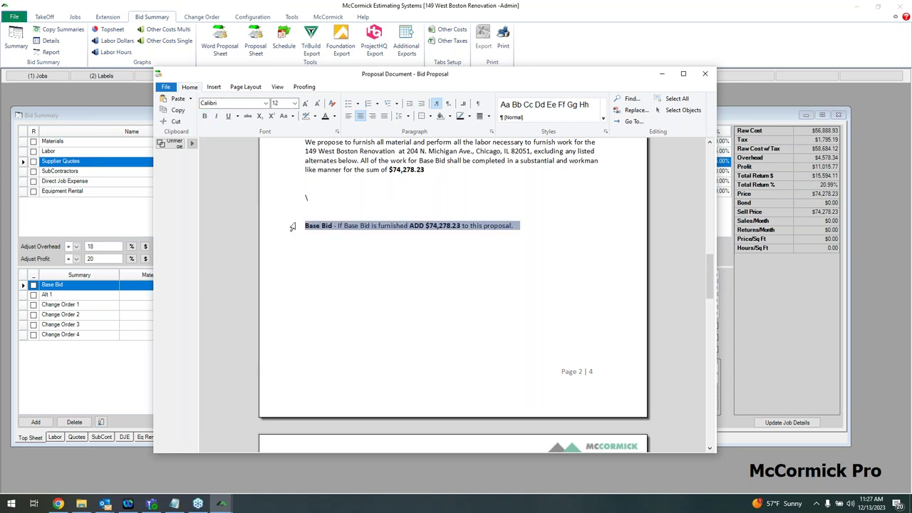
pyautogui.press('Delete')
pyautogui.click(315, 199)
pyautogui.press('BackSpace')
pyautogui.write('jdfnjgnhjdnhjfgfgj')
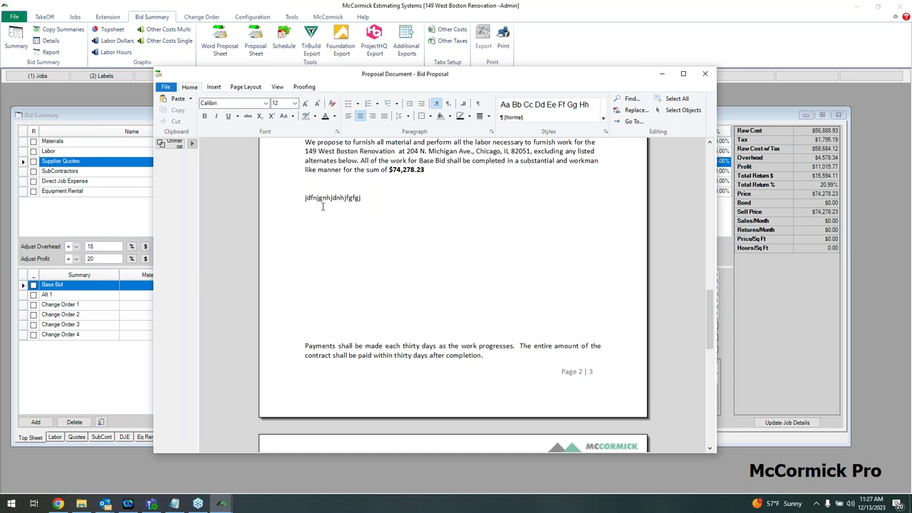
# Step: Review the proposal's payment terms, service charges, signature and acceptance sections, and close the document
pyautogui.scroll(-5, 407, 300)
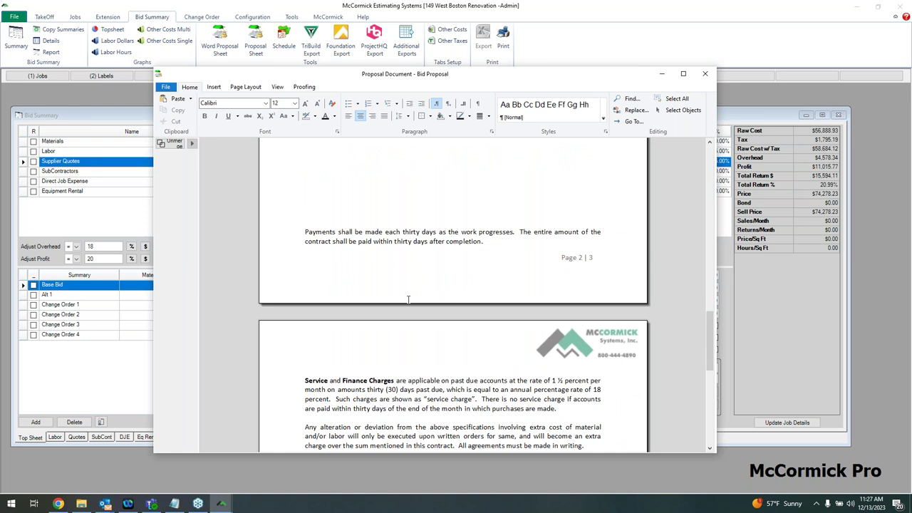
pyautogui.scroll(-5, 407, 299)
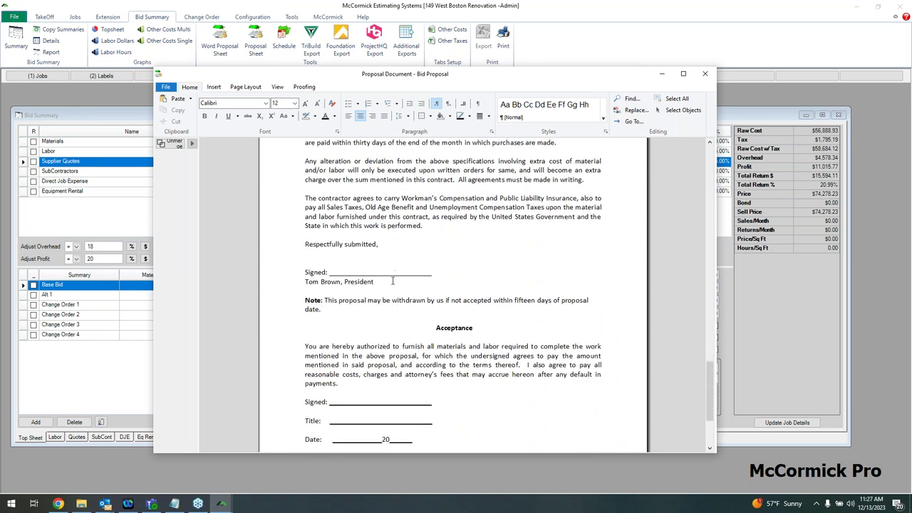
pyautogui.scroll(-2, 377, 300)
pyautogui.scroll(7, 404, 335)
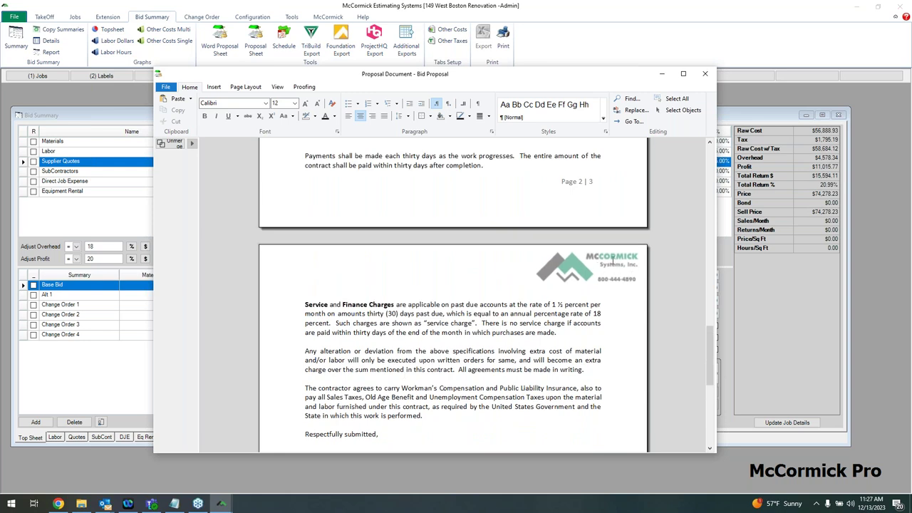
pyautogui.scroll(15, 477, 295)
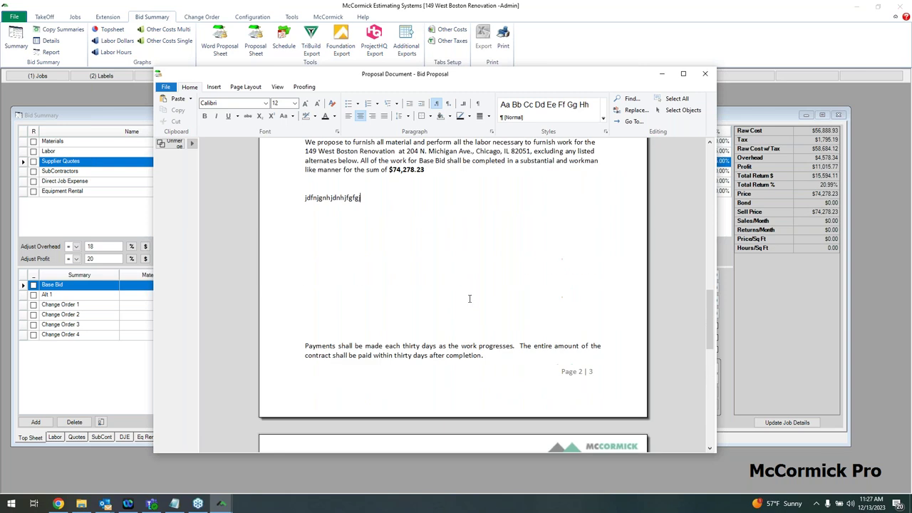
pyautogui.scroll(10, 464, 305)
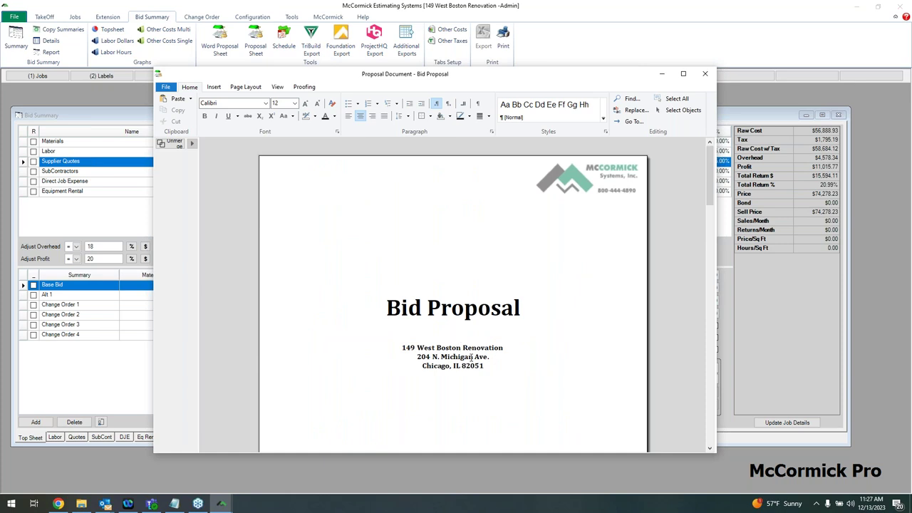
pyautogui.click(705, 74)
pyautogui.click(410, 266)
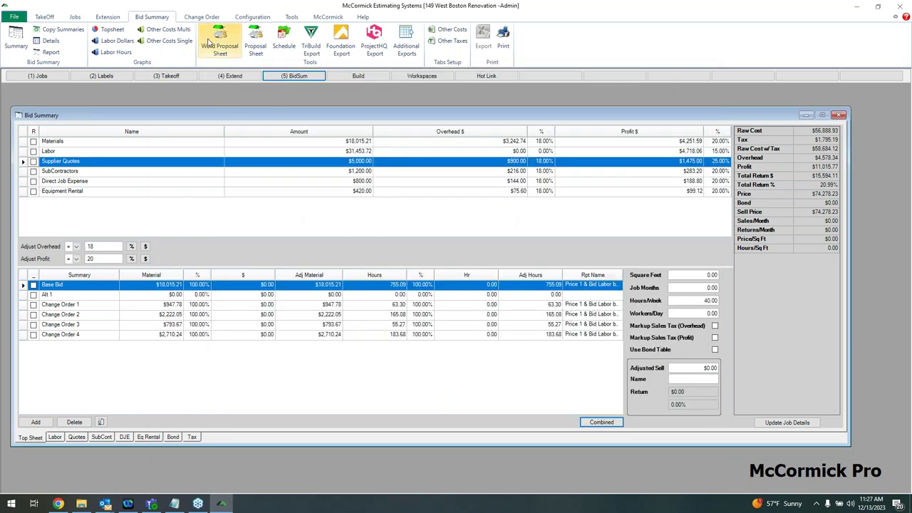
# Step: Show the change orders, select the 149 West Boston Renovation job and open its change order reports
pyautogui.click(201, 17)
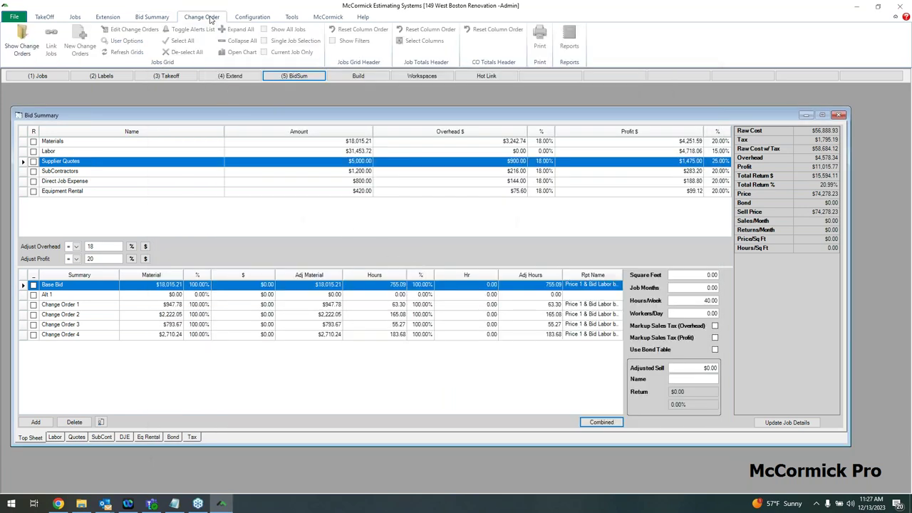
pyautogui.click(30, 43)
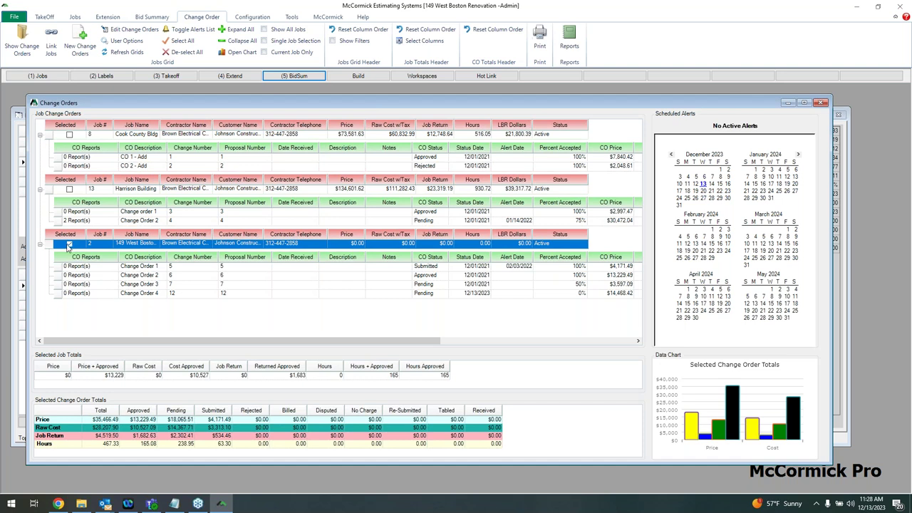
pyautogui.click(568, 47)
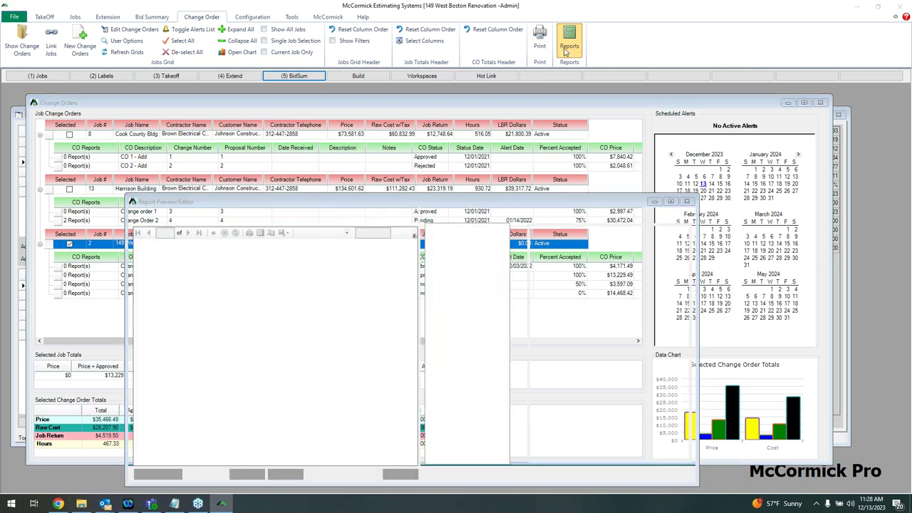
# Step: Create a new report for Change Order 1 from the Change Order template
pyautogui.click(317, 172)
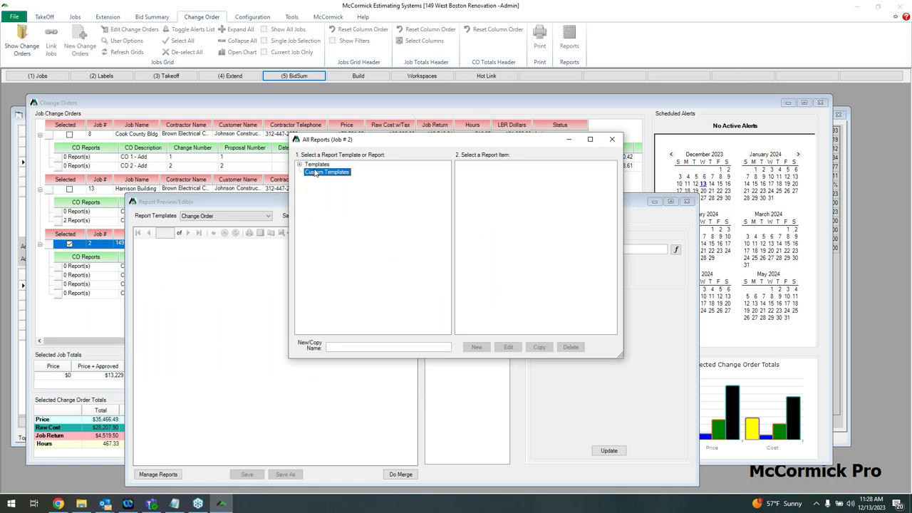
pyautogui.doubleClick(317, 164)
pyautogui.click(321, 173)
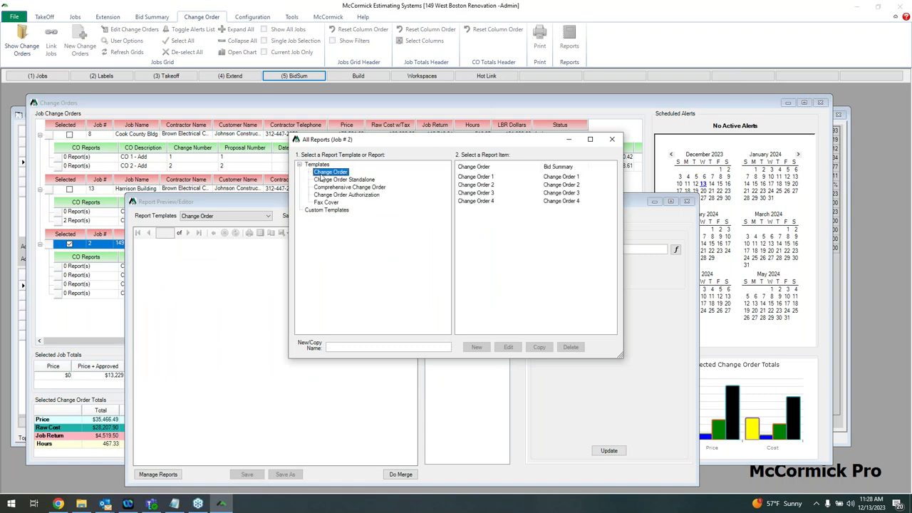
pyautogui.click(472, 180)
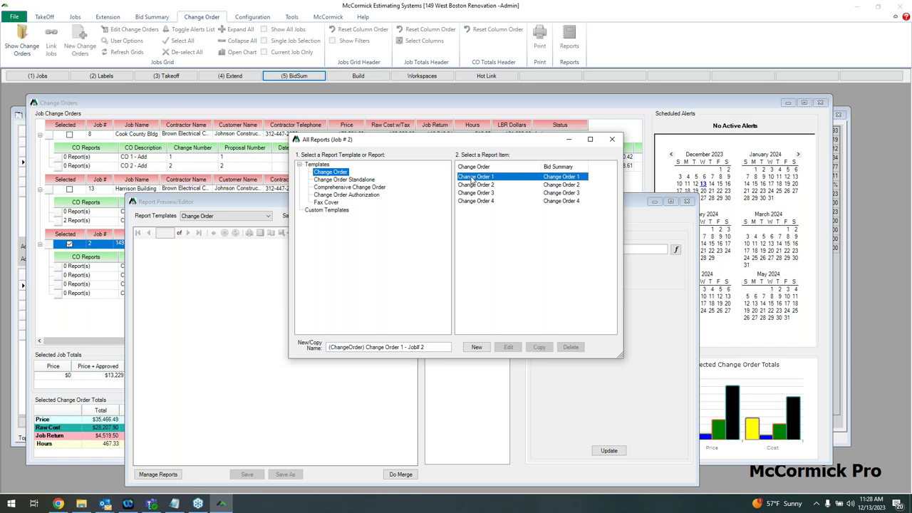
pyautogui.click(477, 347)
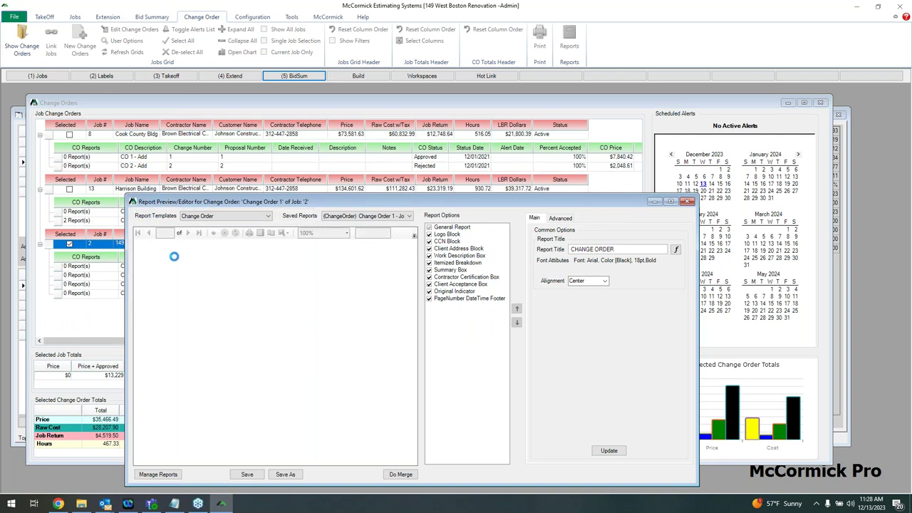
# Step: Review the Change Order 1 report from its header through itemized breakdown and summary, then close the report and the change orders
pyautogui.moveTo(118, 141); pyautogui.dragTo(20, 71)
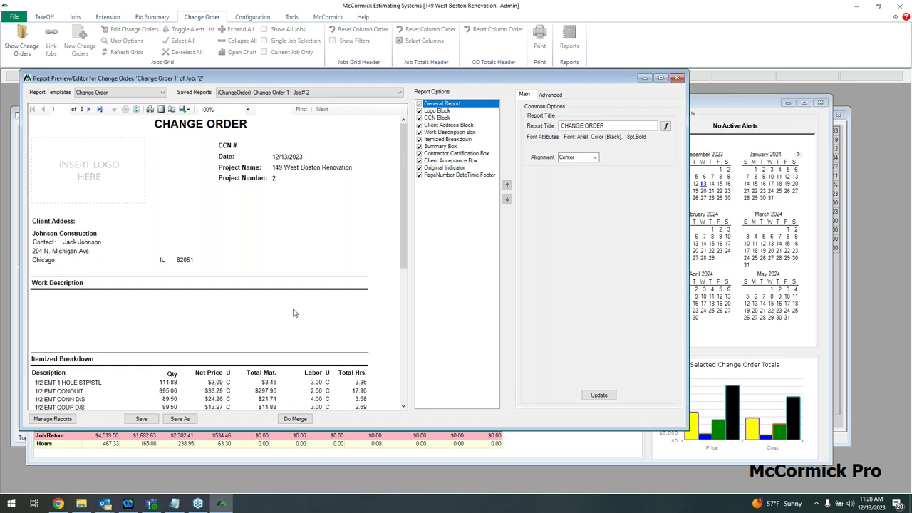
pyautogui.scroll(-4, 271, 312)
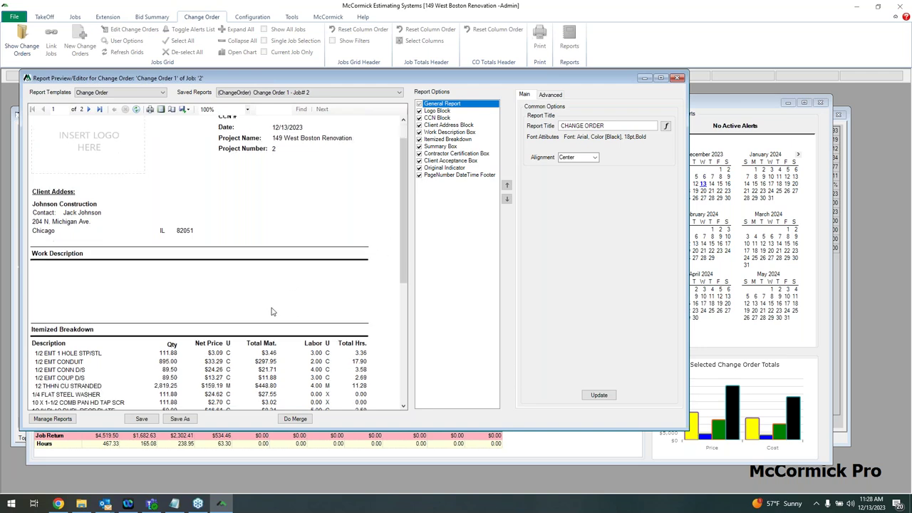
pyautogui.scroll(-15, 272, 310)
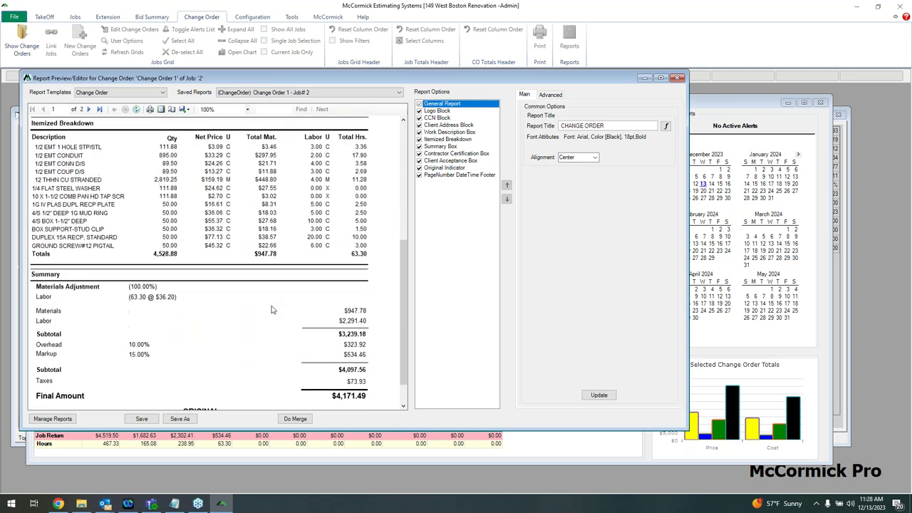
pyautogui.scroll(10, 272, 310)
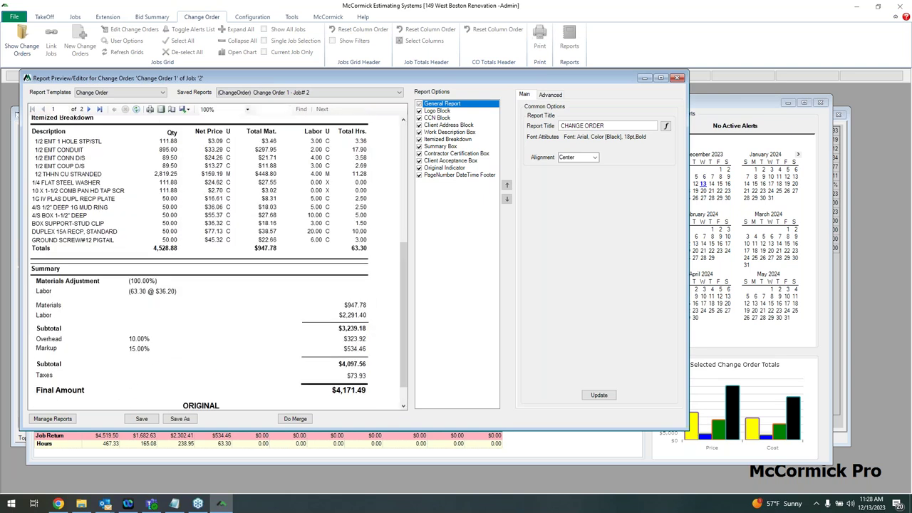
pyautogui.scroll(5, 272, 311)
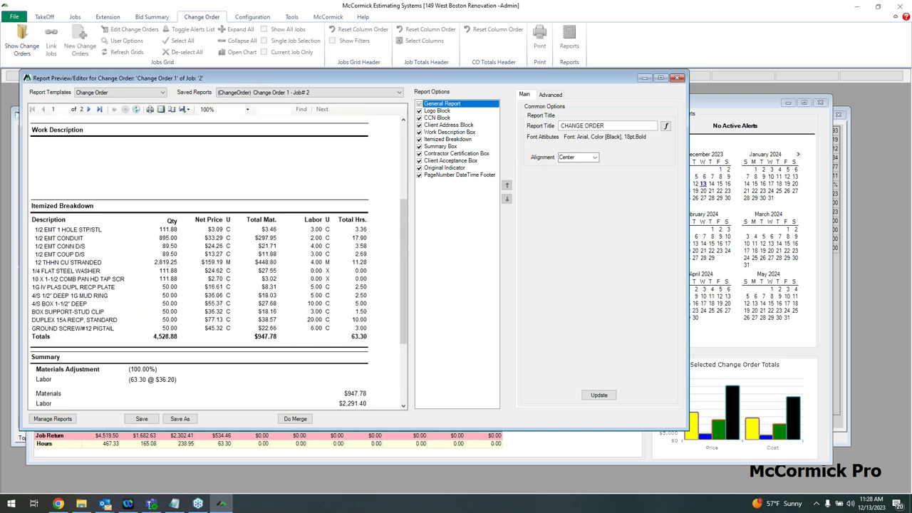
pyautogui.scroll(3, 217, 267)
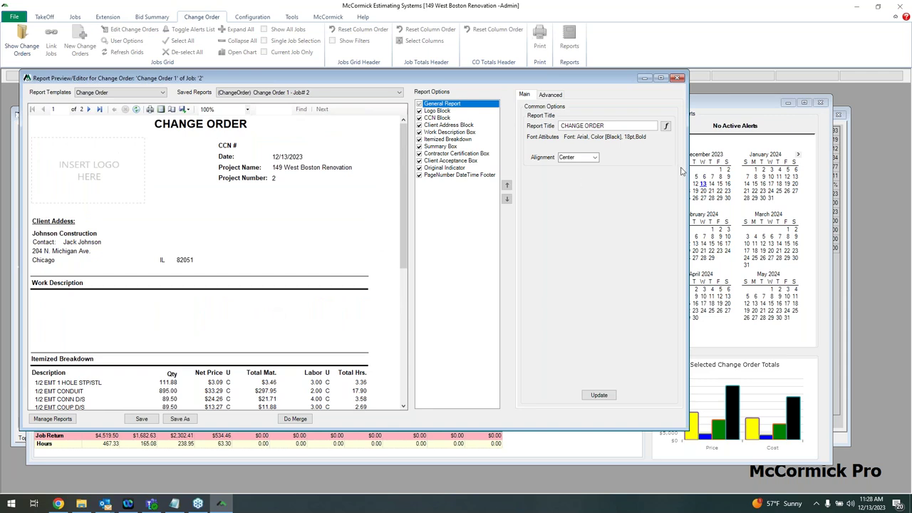
pyautogui.click(678, 79)
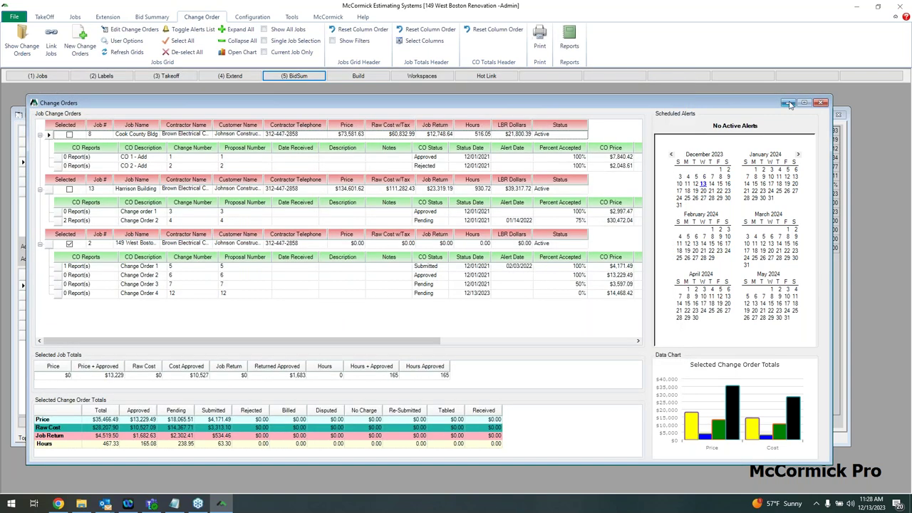
pyautogui.click(820, 105)
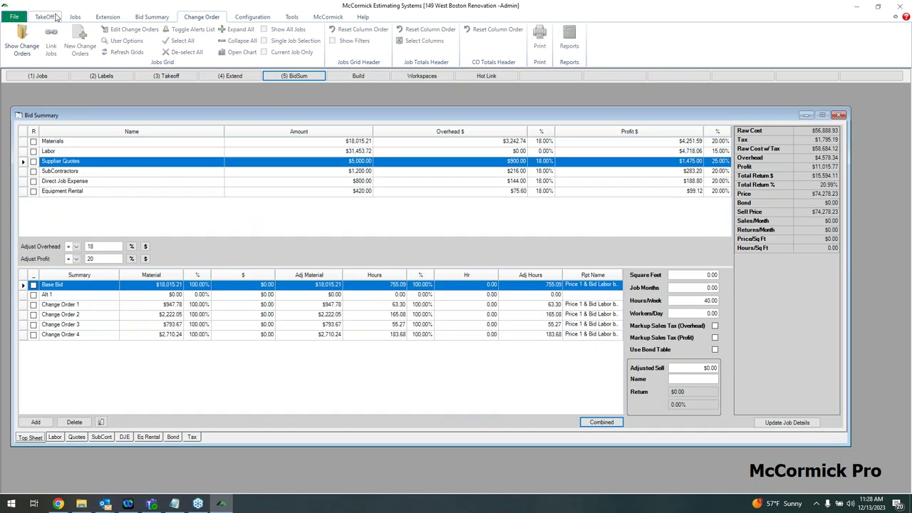
# Step: Open the dashboard with the Sell Price Jobs Pie chart of all jobs
pyautogui.click(45, 17)
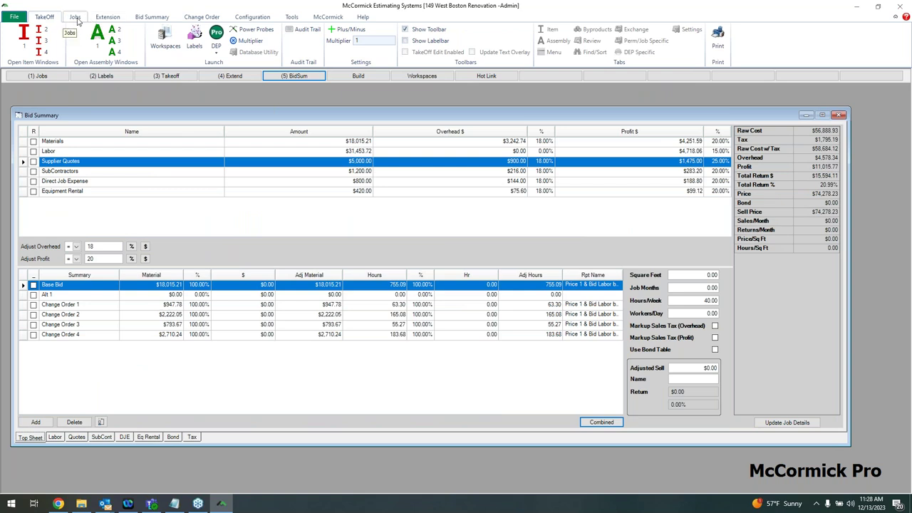
pyautogui.click(192, 17)
pyautogui.click(154, 17)
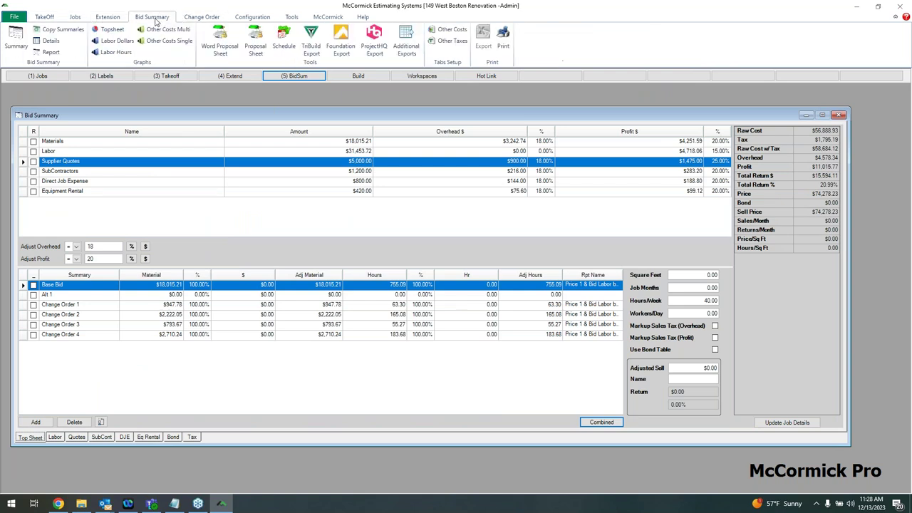
pyautogui.click(253, 19)
pyautogui.click(298, 20)
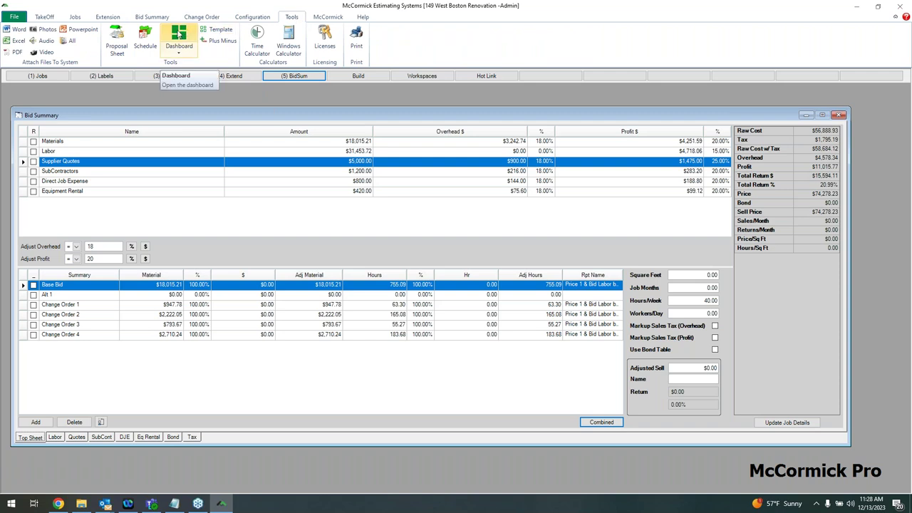
pyautogui.click(179, 33)
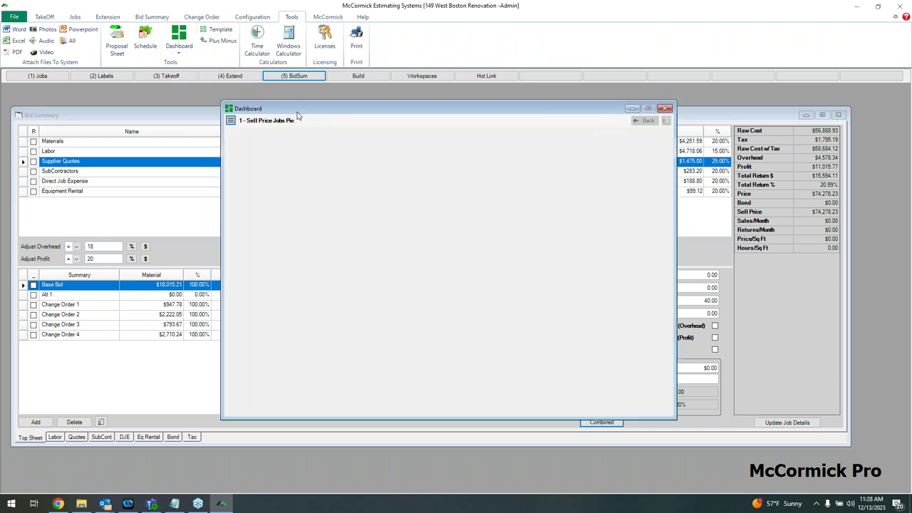
pyautogui.moveTo(299, 114); pyautogui.dragTo(296, 113)
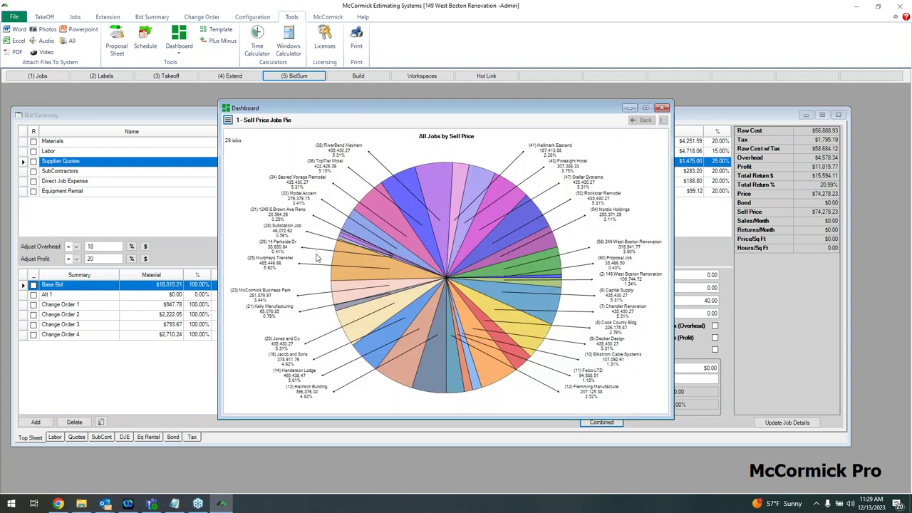
# Step: View the All Jobs in System dashboard, followed by the Sell Pie then lead est dashboard
pyautogui.click(228, 121)
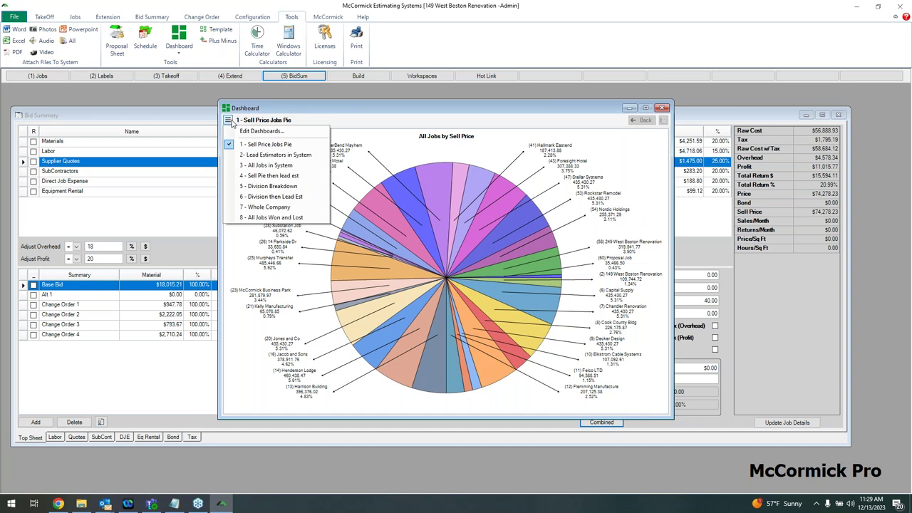
pyautogui.click(279, 169)
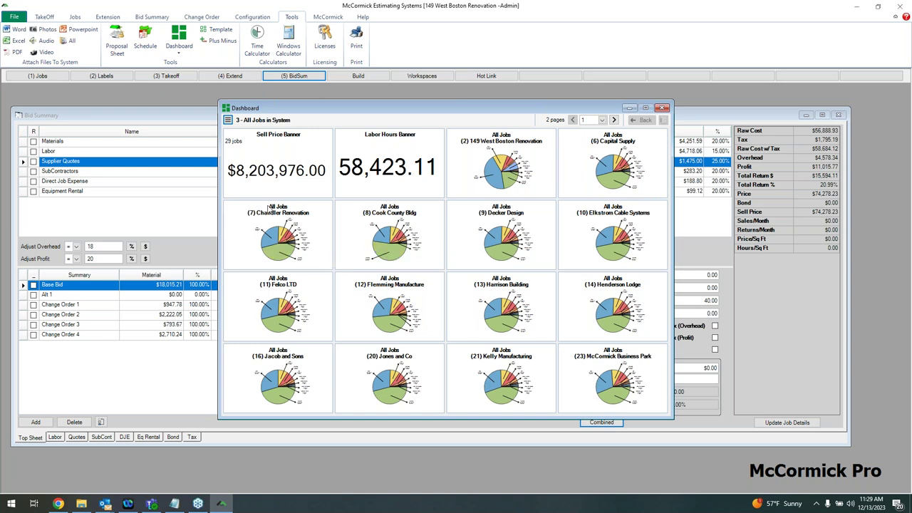
pyautogui.click(228, 120)
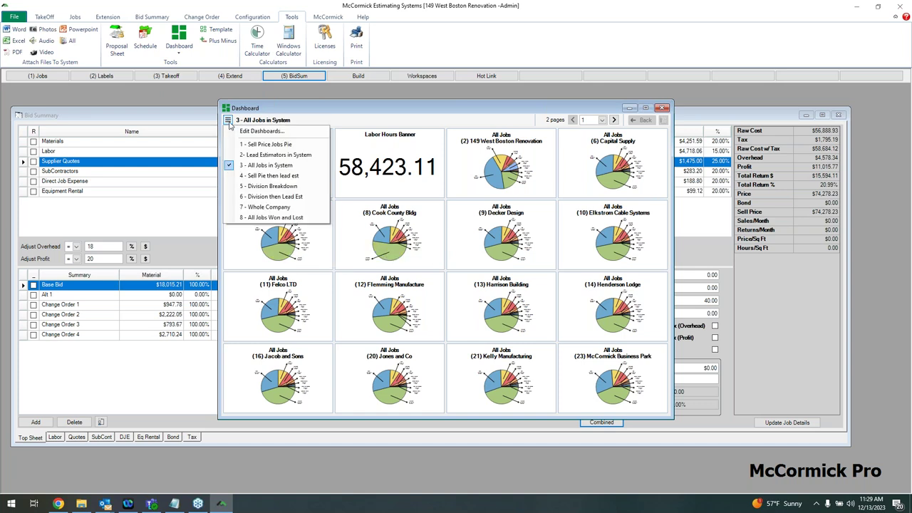
pyautogui.click(255, 176)
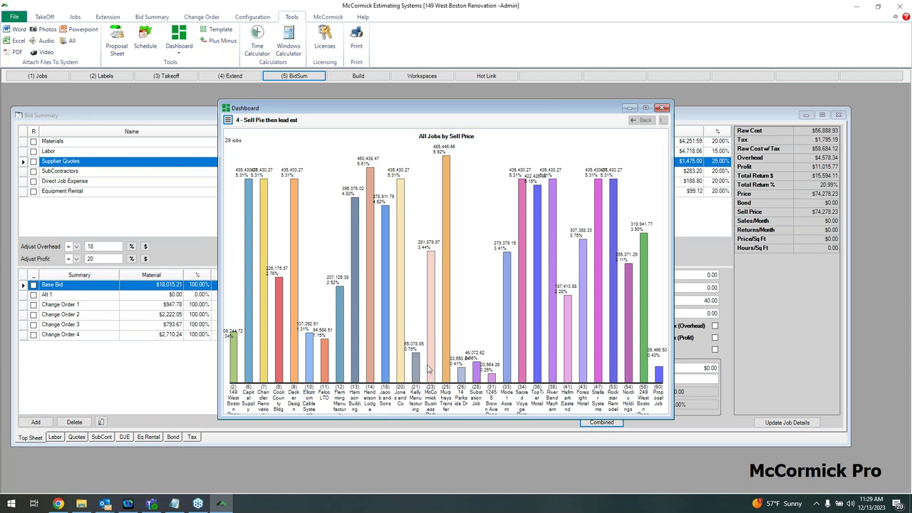
# Step: Show the Whole Company dashboard, drill down into the TopTier Motel job and close the dashboard
pyautogui.click(228, 121)
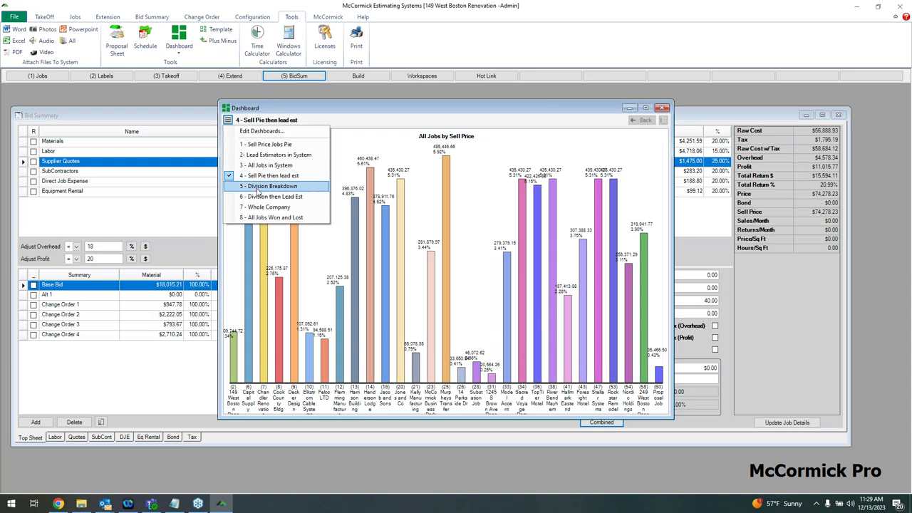
pyautogui.click(262, 207)
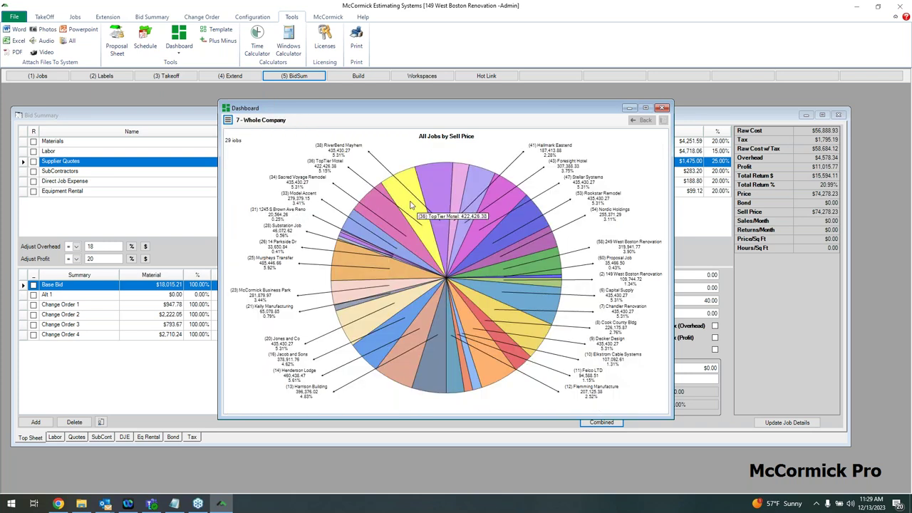
pyautogui.click(411, 205)
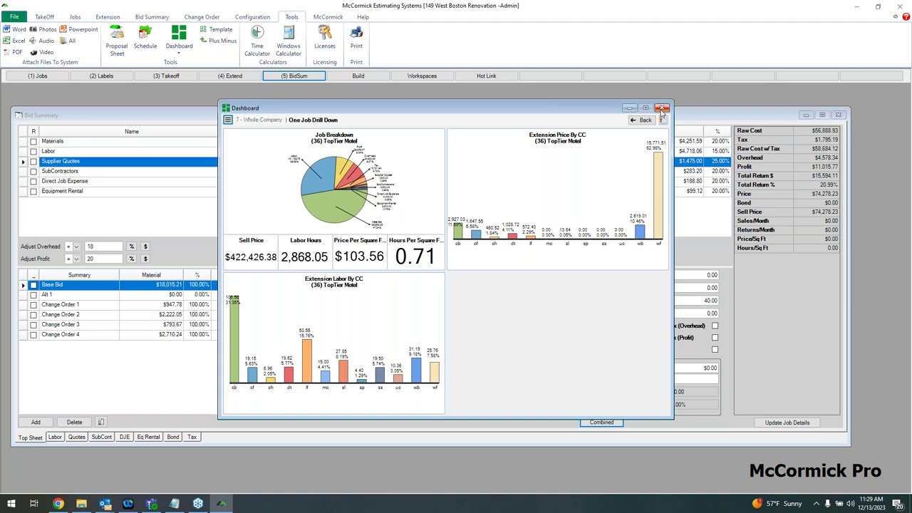
pyautogui.click(661, 109)
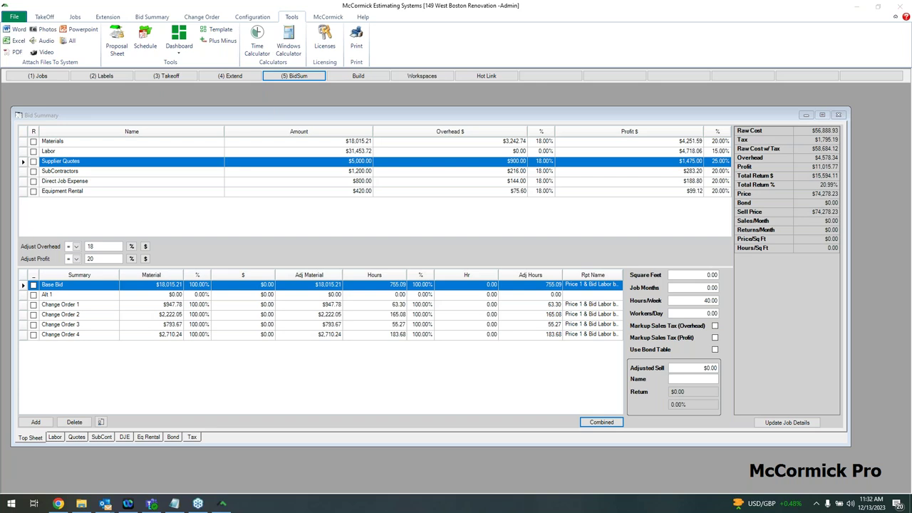
# Step: Switch to Notepad to show the presenter's contact details, and minimize the note
pyautogui.click(176, 504)
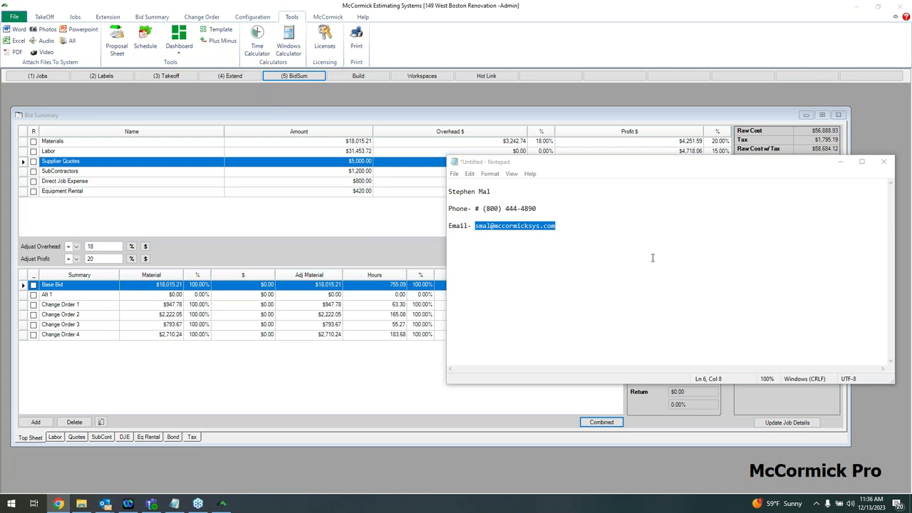
pyautogui.click(840, 163)
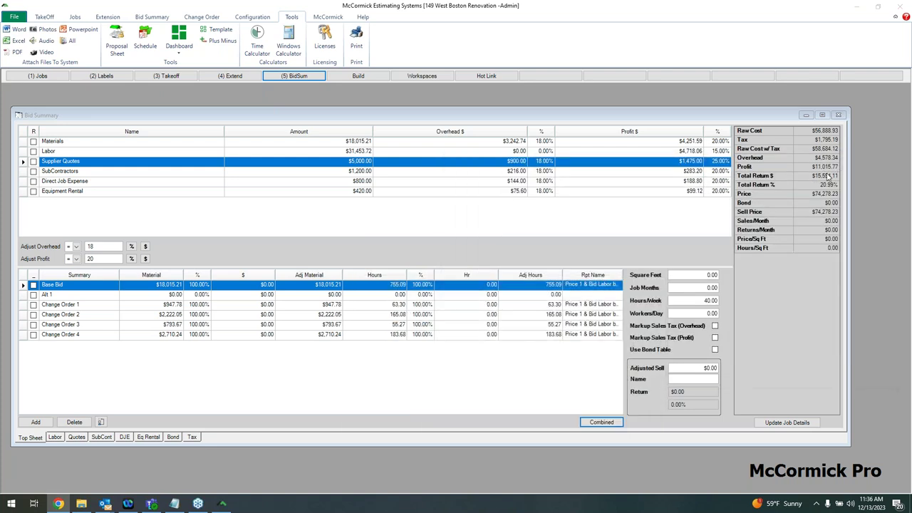
# Step: Open the job's takeoff drawing in Design Estimating Pro and examine the device and branch assemblies in the Sample List favorites
pyautogui.click(162, 76)
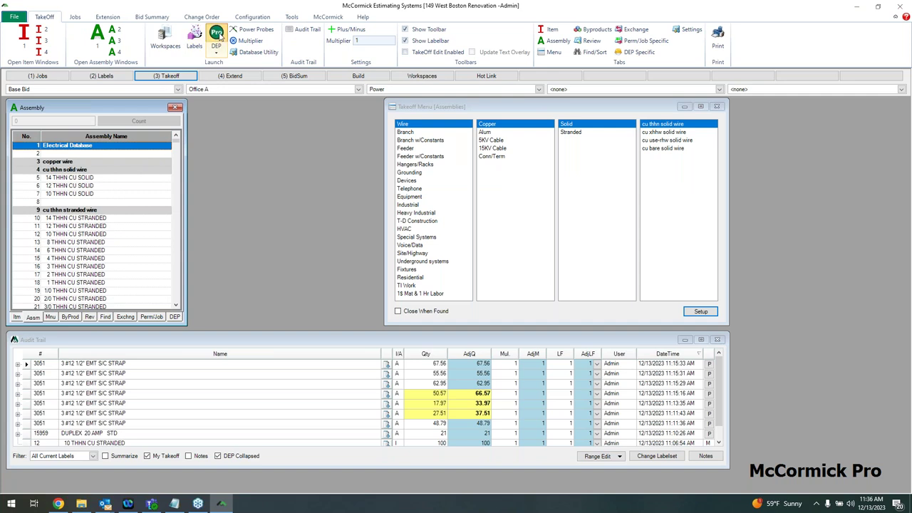
pyautogui.click(218, 35)
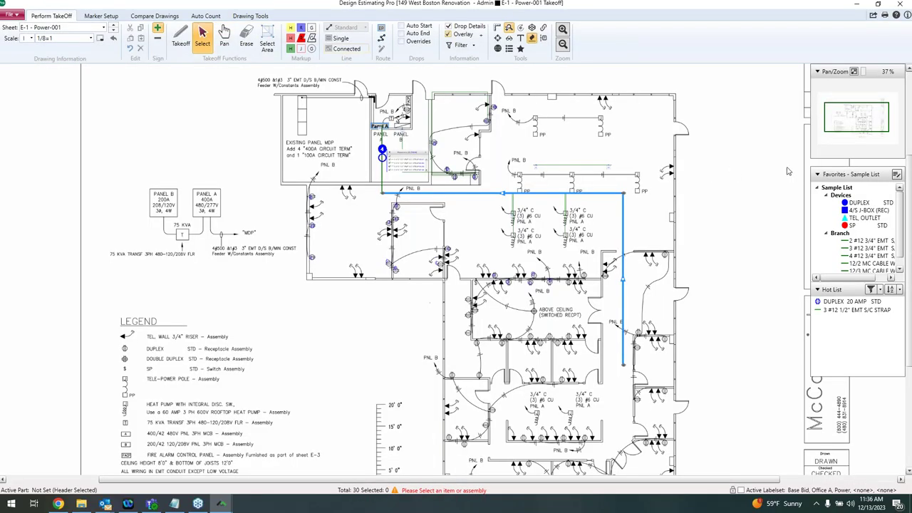
pyautogui.moveTo(835, 174); pyautogui.dragTo(833, 173)
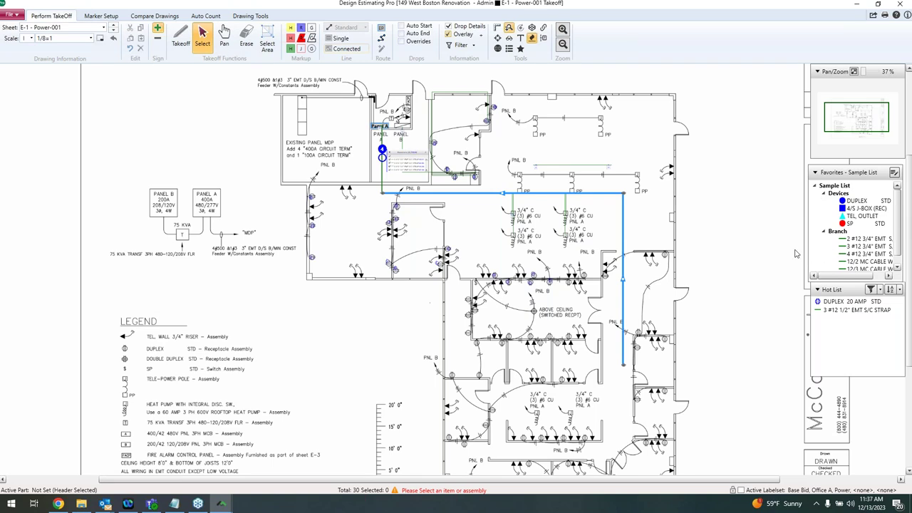
pyautogui.scroll(-1, 840, 246)
pyautogui.scroll(1, 840, 247)
pyautogui.moveTo(857, 176); pyautogui.dragTo(856, 174)
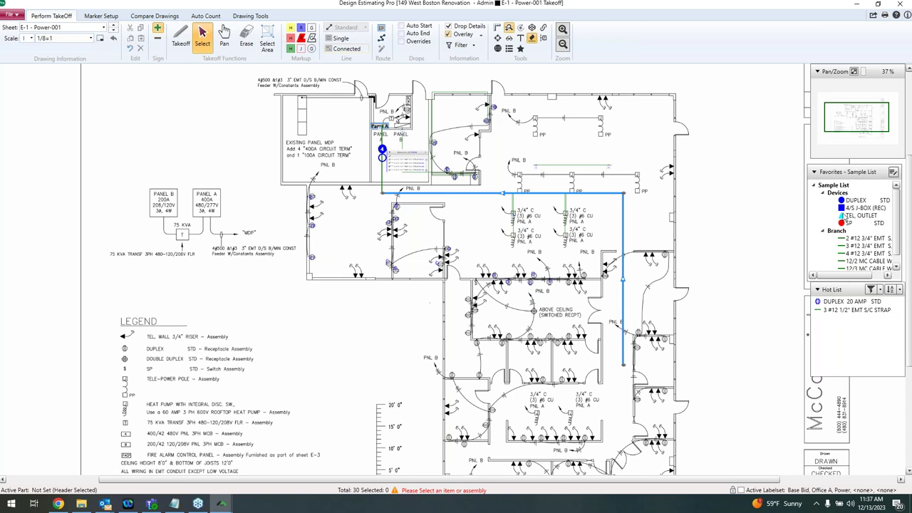
pyautogui.moveTo(858, 174); pyautogui.dragTo(858, 172)
pyautogui.scroll(-1, 860, 198)
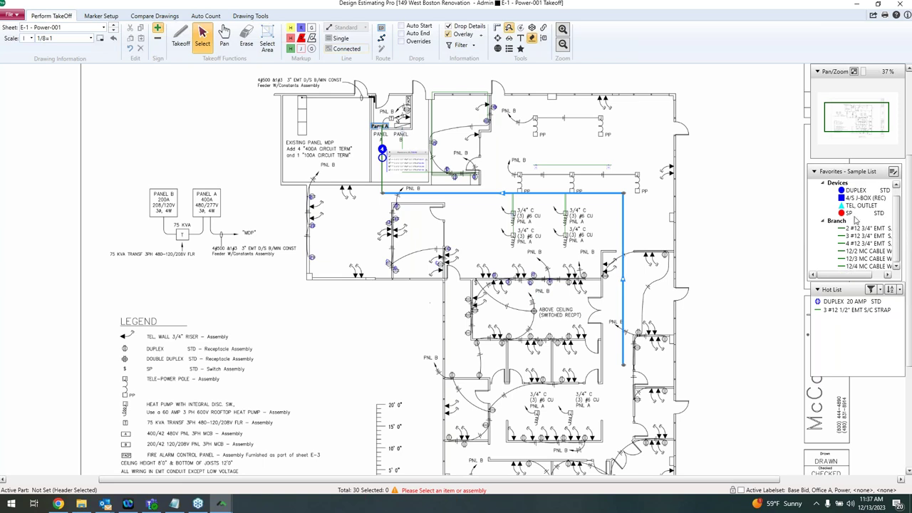
pyautogui.scroll(1, 859, 212)
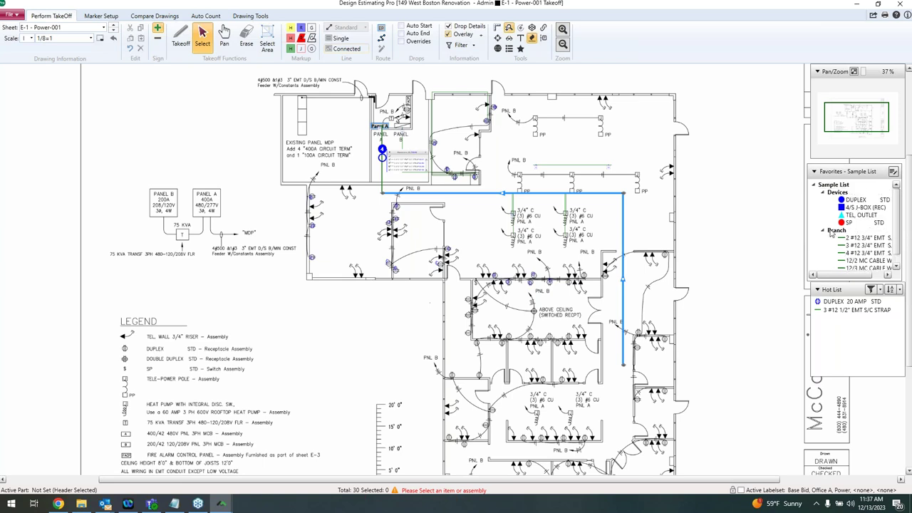
# Step: Place three SP STD switch assemblies from the favorites along the upper walls of the E-1 Power plan, and close the drawing
pyautogui.click(861, 223)
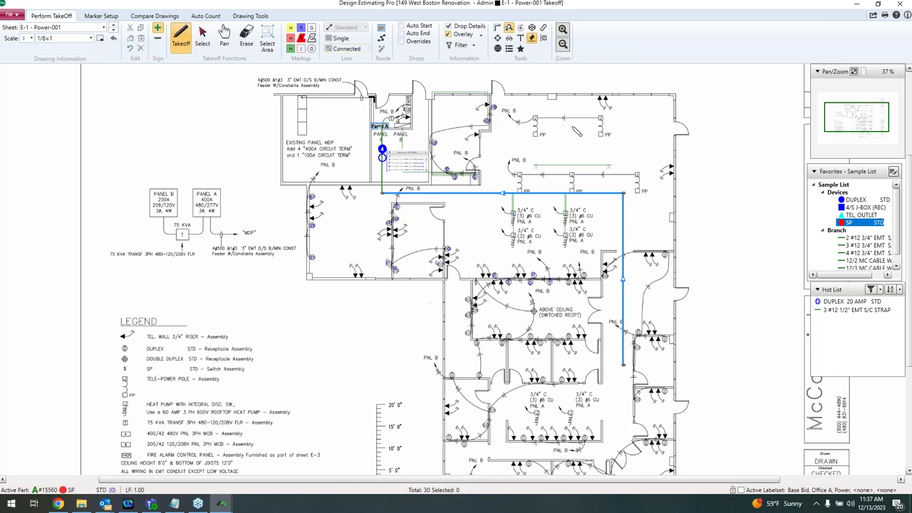
pyautogui.click(489, 98)
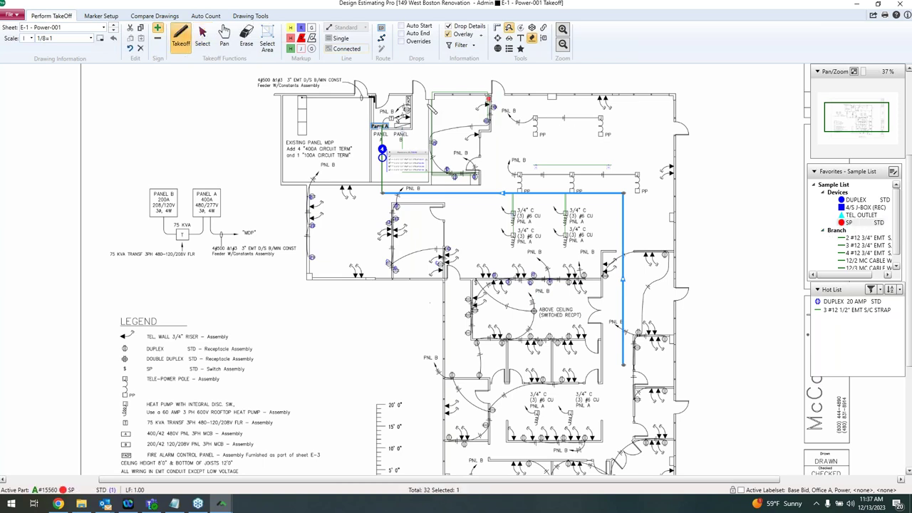
pyautogui.click(407, 103)
pyautogui.click(340, 95)
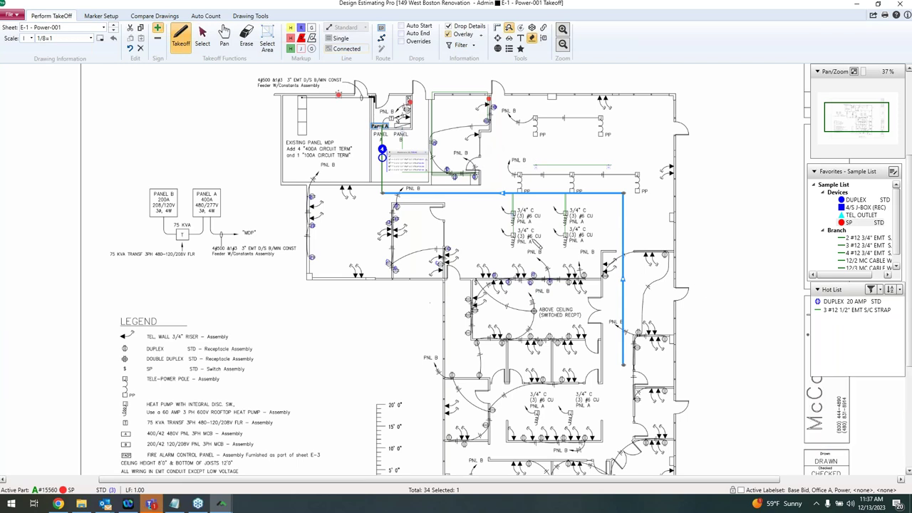
pyautogui.scroll(-1, 536, 245)
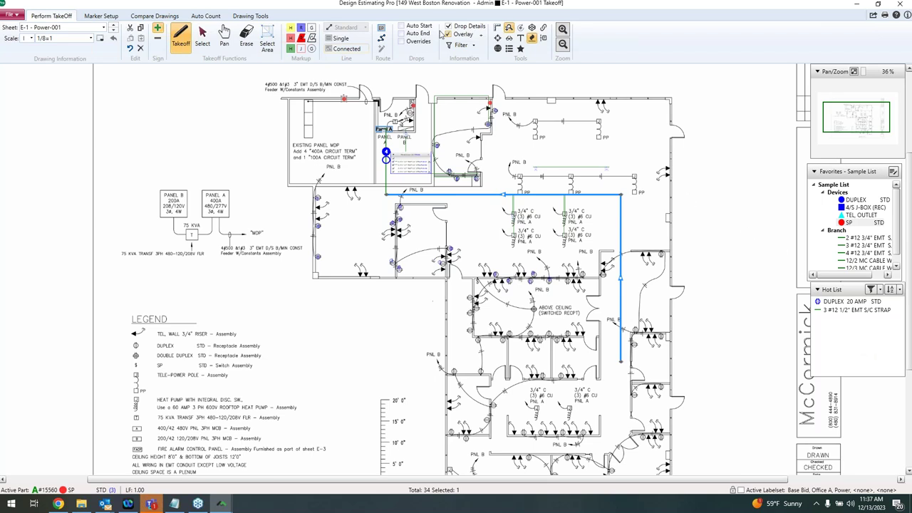
pyautogui.click(900, 4)
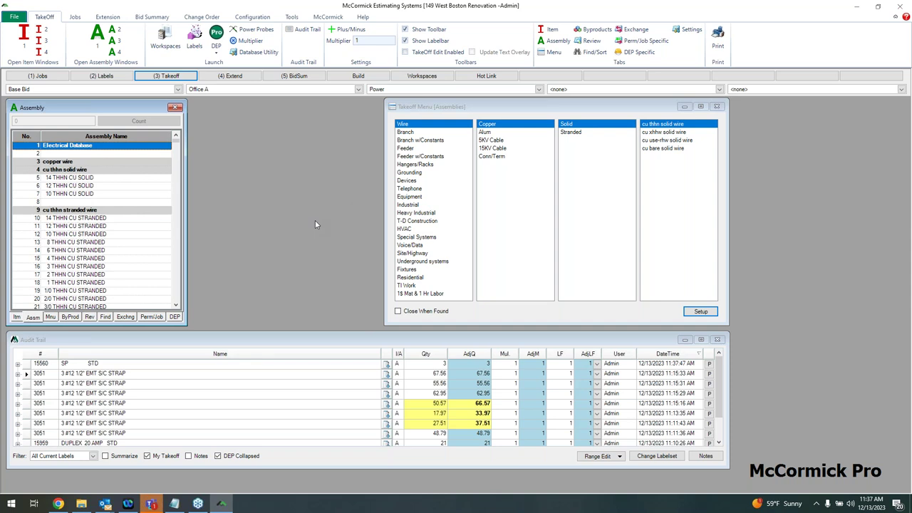
# Step: Bring the Notepad contact details back up and reposition the note over the takeoff workspace
pyautogui.click(175, 504)
pyautogui.moveTo(528, 151); pyautogui.dragTo(479, 177)
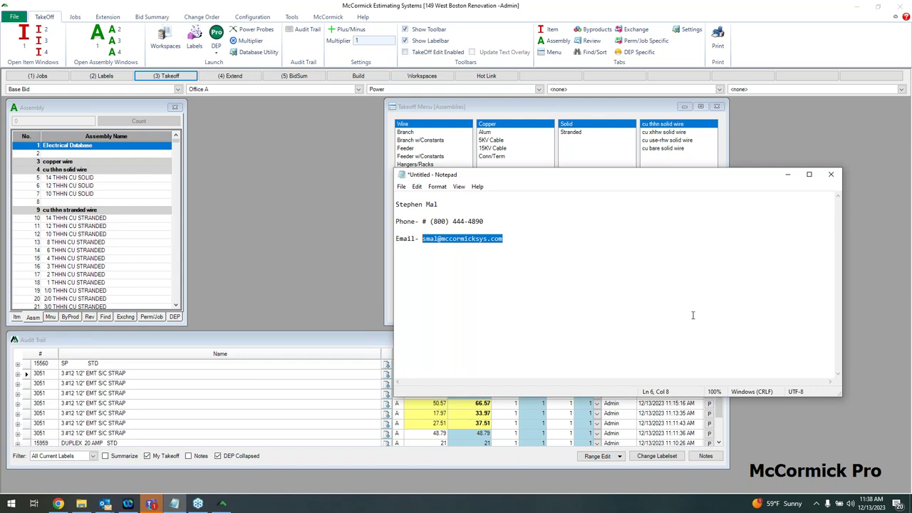
# Step: Open the E-2 - Lighting - Copy-001 sheet in Design Estimating Pro and set its scale to 1/8=1
pyautogui.click(787, 175)
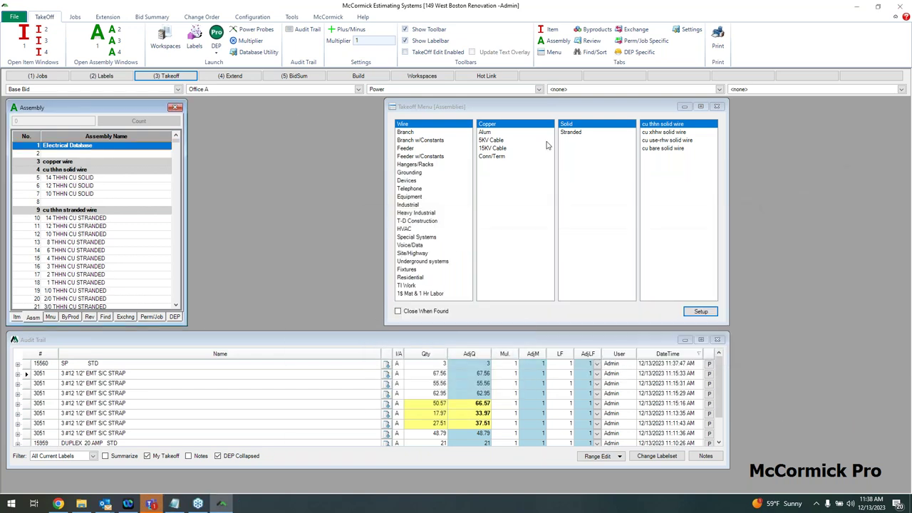
pyautogui.click(216, 34)
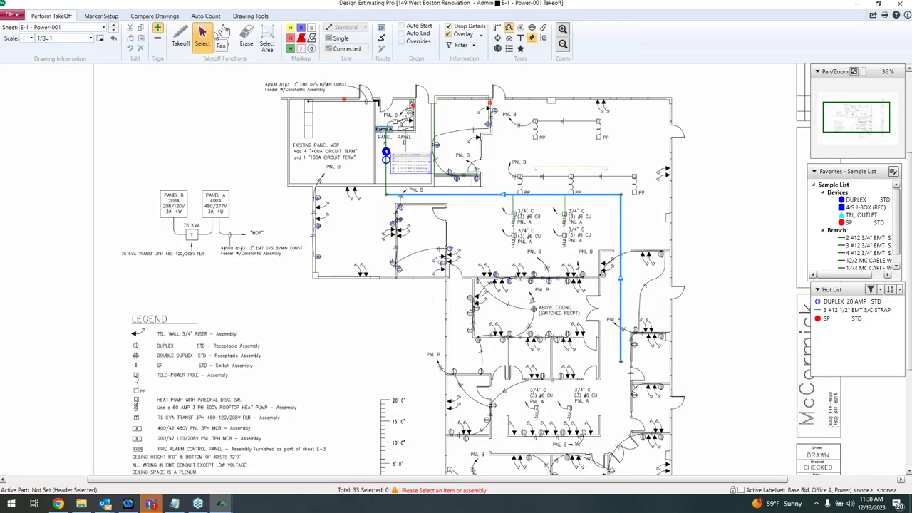
pyautogui.click(104, 28)
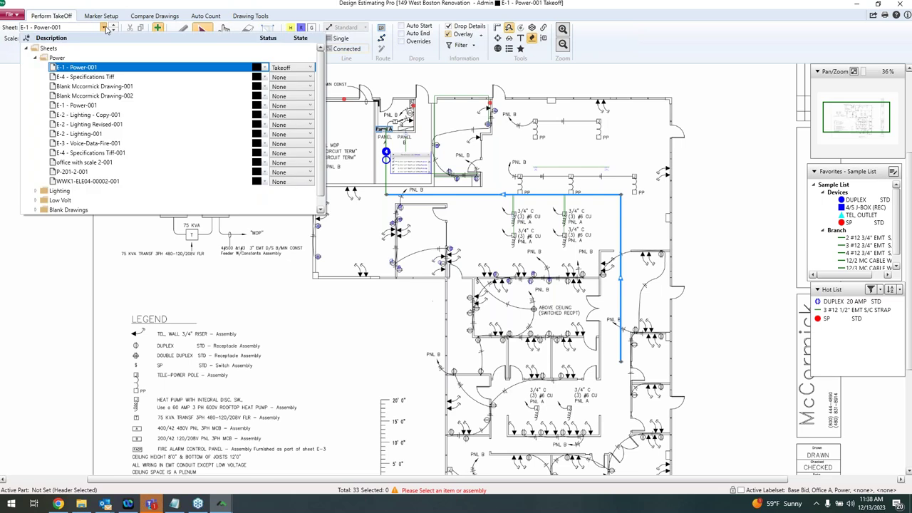
pyautogui.click(95, 116)
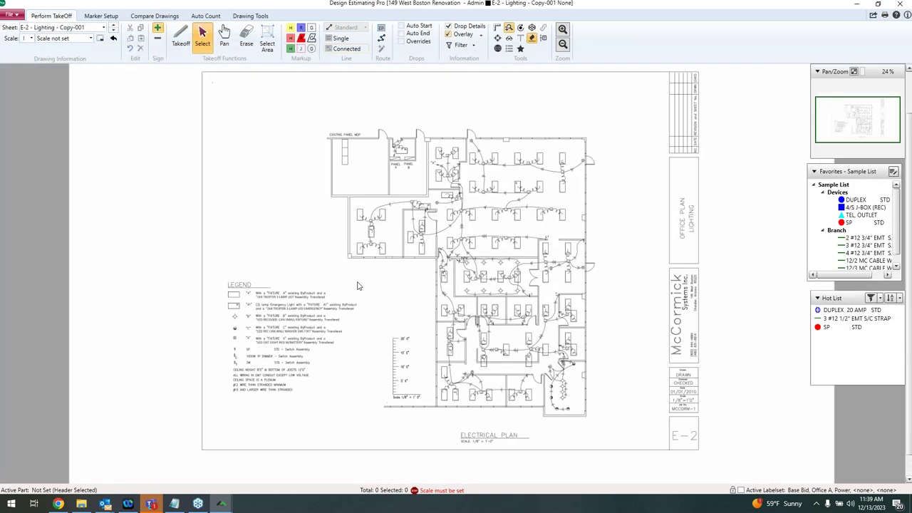
pyautogui.click(90, 38)
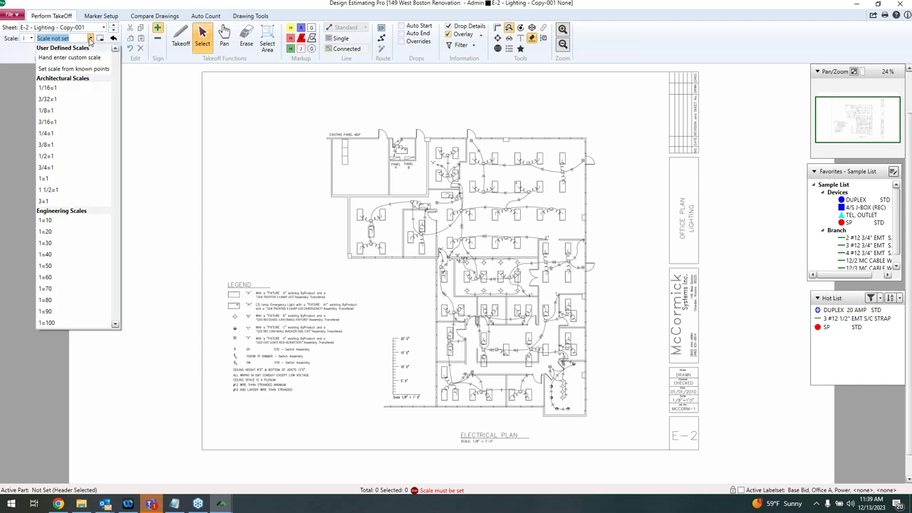
pyautogui.click(65, 110)
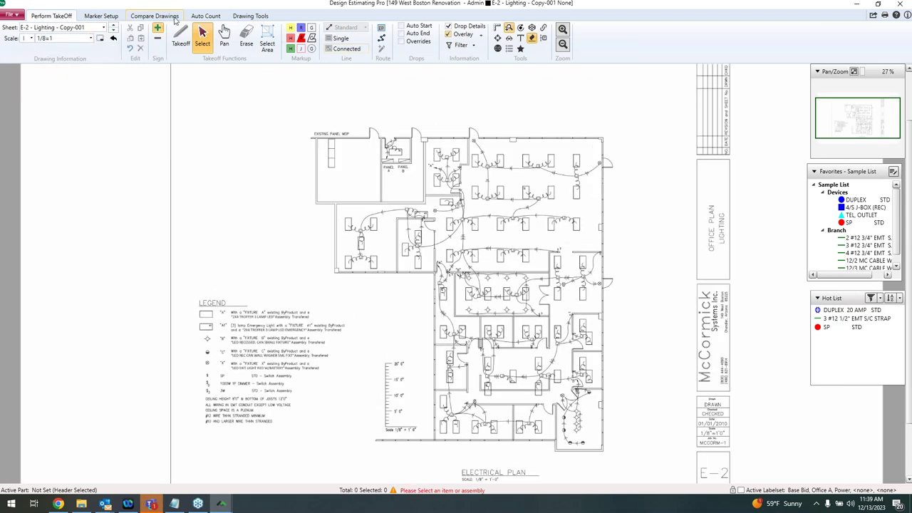
# Step: Overlay the E-2 - Lighting Revised-001 sheet on the lighting plan for comparison, with the overlay opacity at 100%
pyautogui.click(176, 20)
pyautogui.click(151, 28)
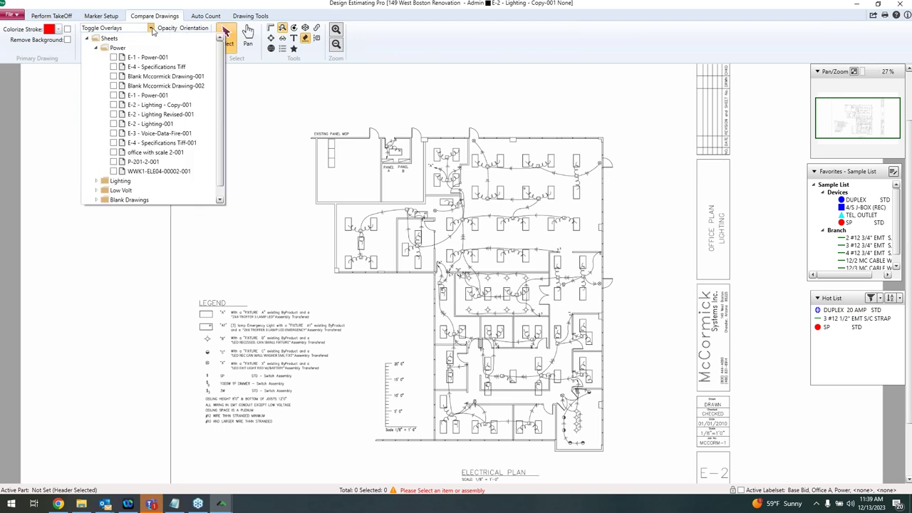
pyautogui.click(113, 118)
pyautogui.click(389, 244)
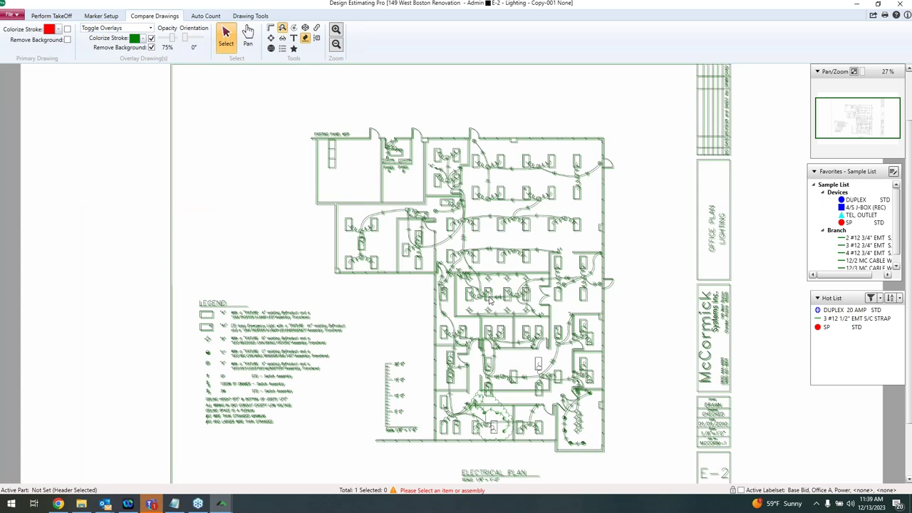
pyautogui.moveTo(464, 299)
pyautogui.mouseDown()
pyautogui.moveTo(496, 301)
pyautogui.moveTo(489, 300)
pyautogui.mouseUp()
pyautogui.scroll(1, 410, 424)
pyautogui.scroll(3, 410, 424)
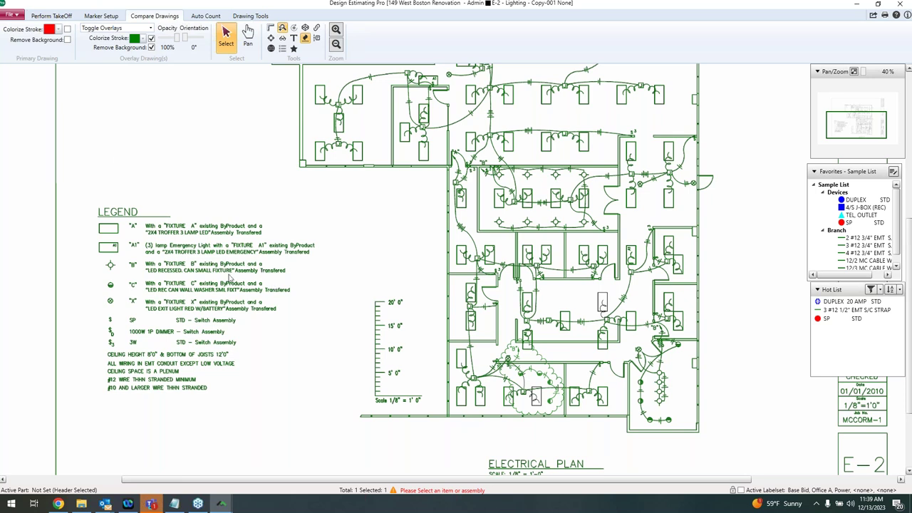
# Step: Colorize the primary drawing's strokes red with its background removed, and examine the differences around the clouded revision area
pyautogui.click(67, 29)
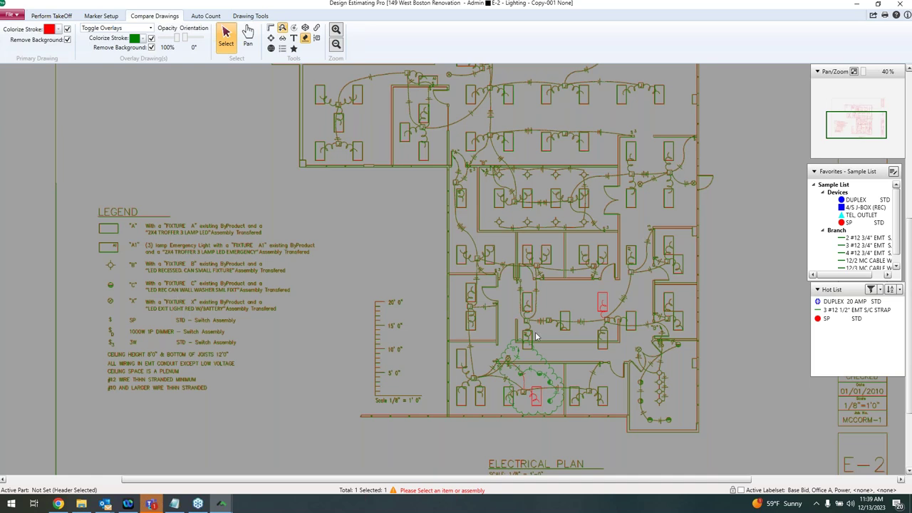
pyautogui.scroll(3, 536, 337)
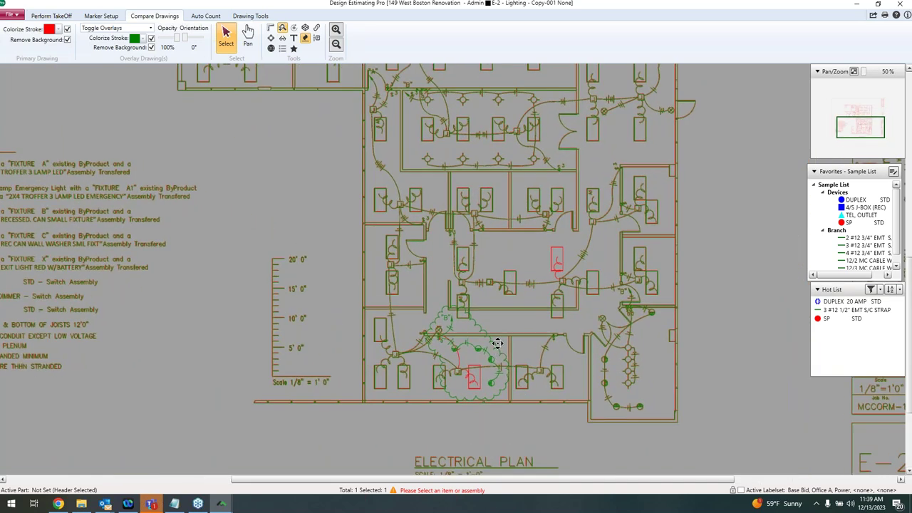
pyautogui.scroll(1, 497, 343)
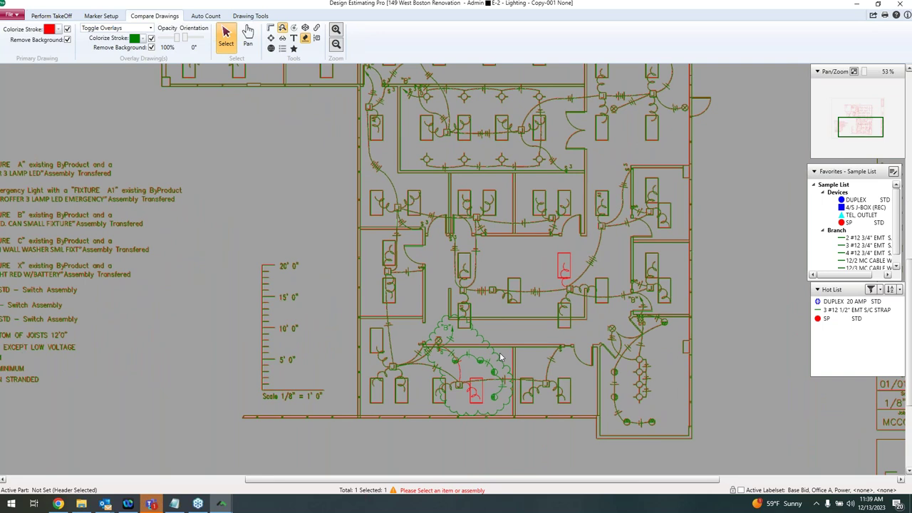
pyautogui.scroll(1, 500, 357)
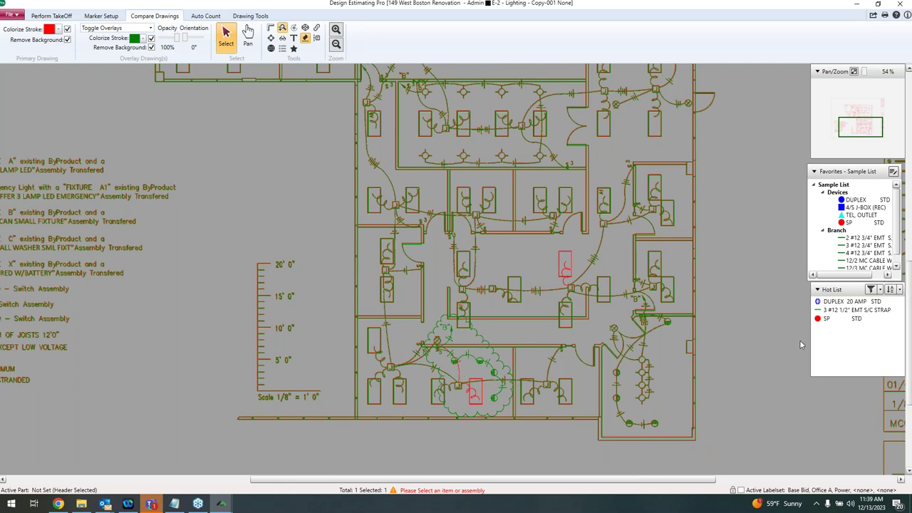
# Step: Place three DUPLEX 20 AMP STD assemblies from the hot list as additions inside the clouded revision area
pyautogui.click(852, 301)
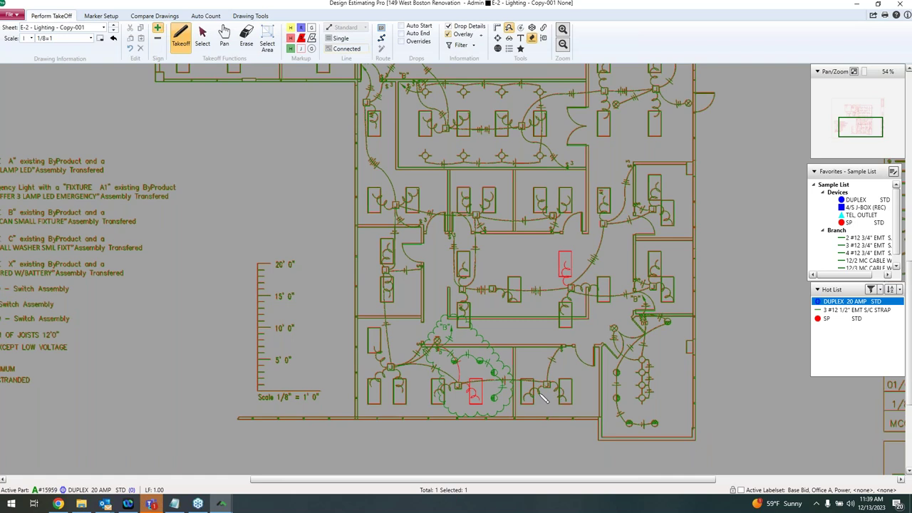
pyautogui.click(495, 381)
pyautogui.click(453, 356)
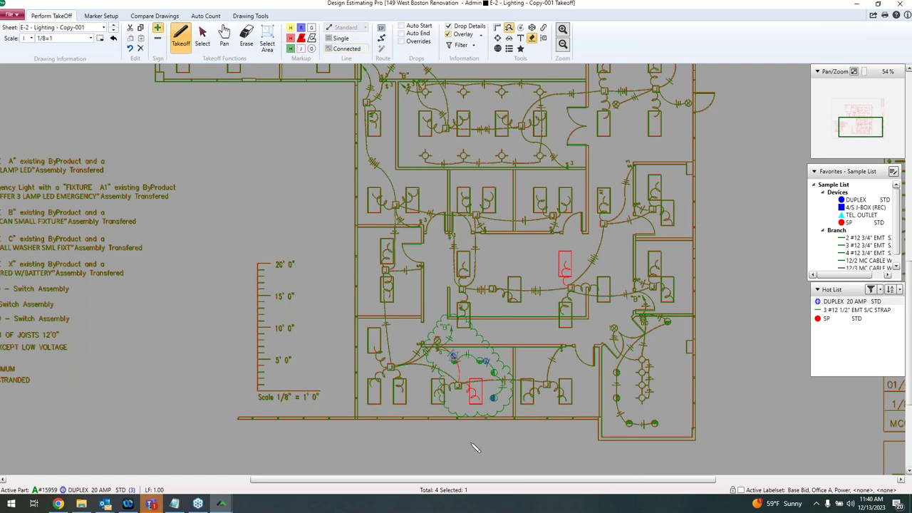
# Step: Place three DUPLEX 20 AMP STD assemblies as negative takeoff in the clouded area, and switch the takeoff sign back to plus
pyautogui.click(160, 42)
pyautogui.click(458, 346)
pyautogui.click(495, 358)
pyautogui.click(504, 394)
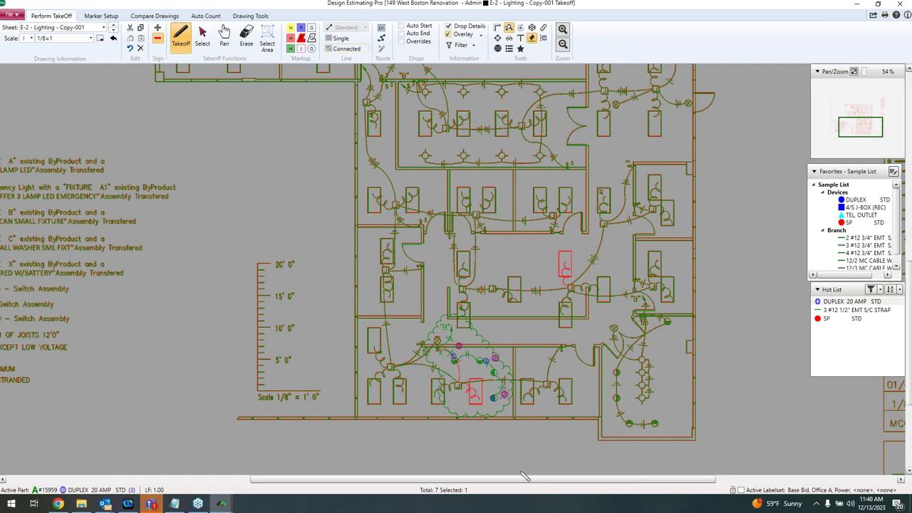
pyautogui.scroll(-1, 542, 412)
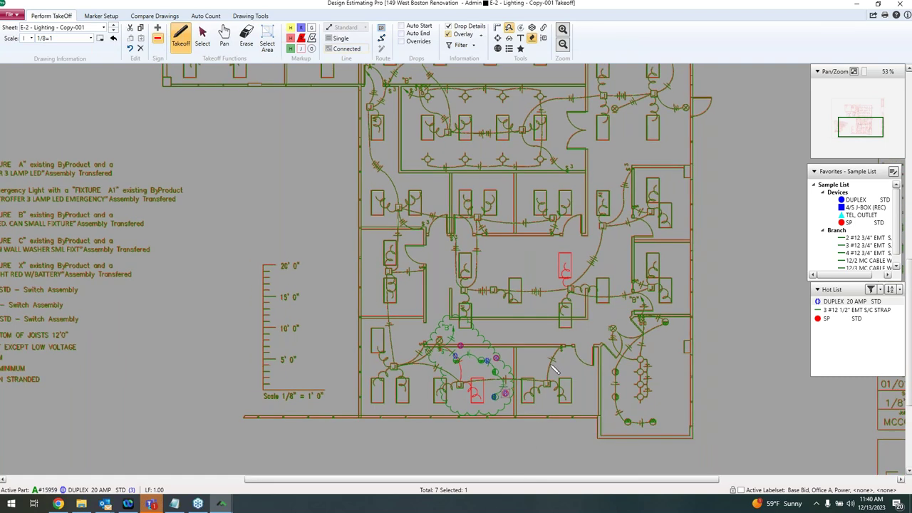
pyautogui.scroll(-3, 554, 369)
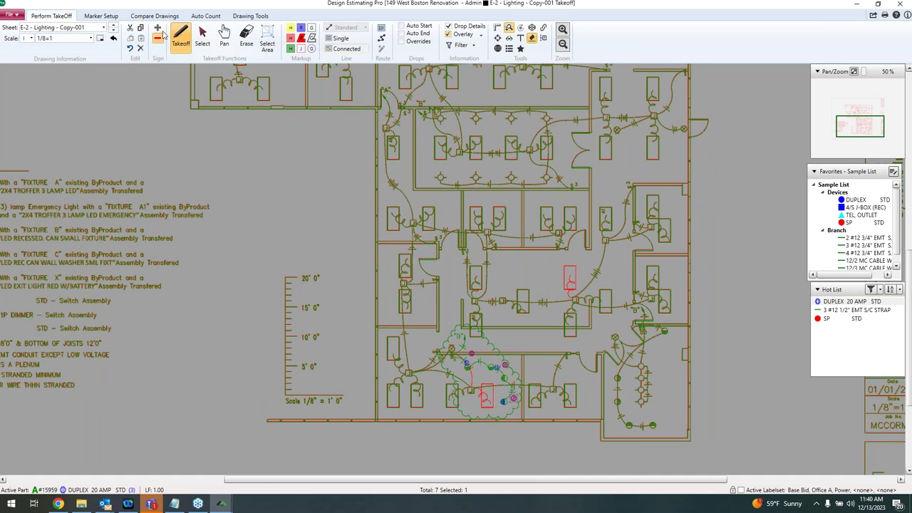
pyautogui.moveTo(501, 338); pyautogui.dragTo(491, 334)
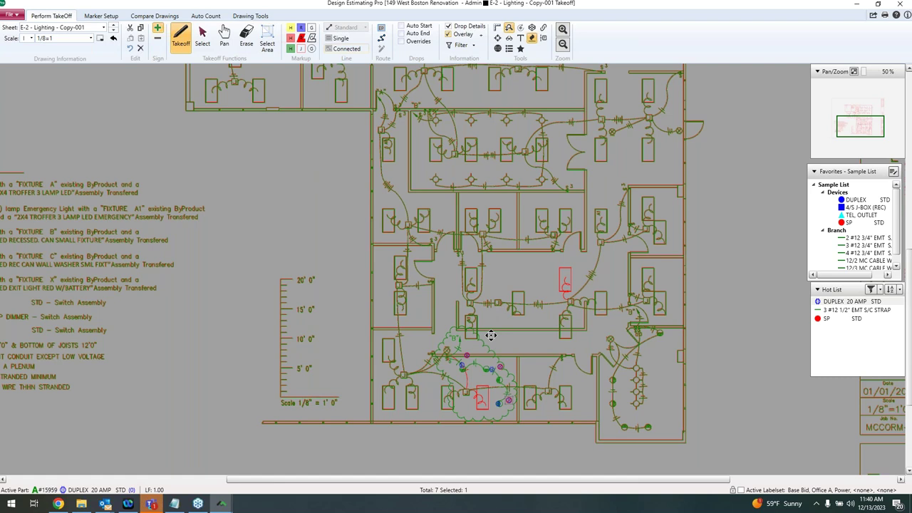
# Step: Close the lighting drawing and bring the Notepad contact details back up over the takeoff workspace
pyautogui.click(902, 5)
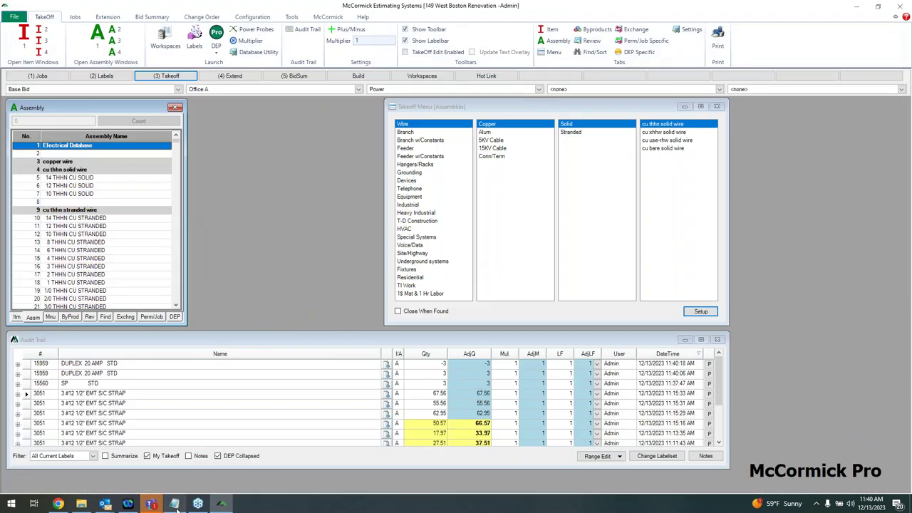
pyautogui.click(175, 504)
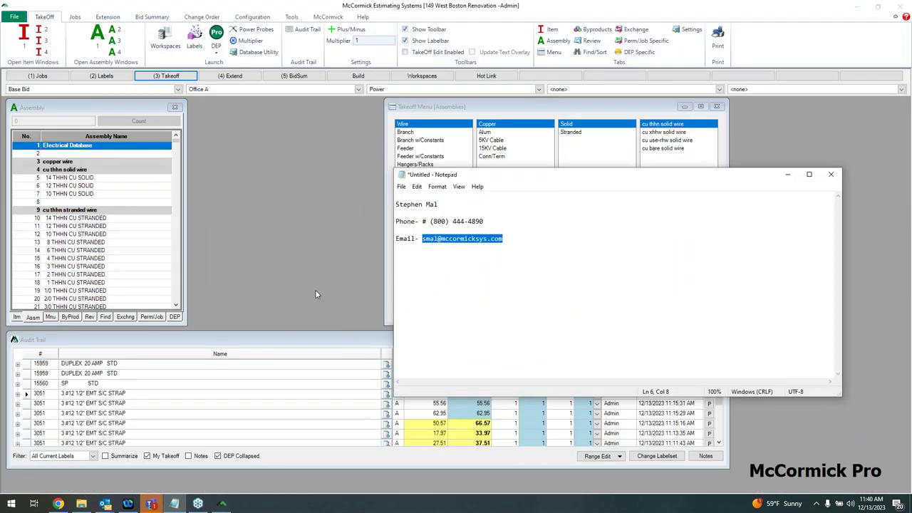